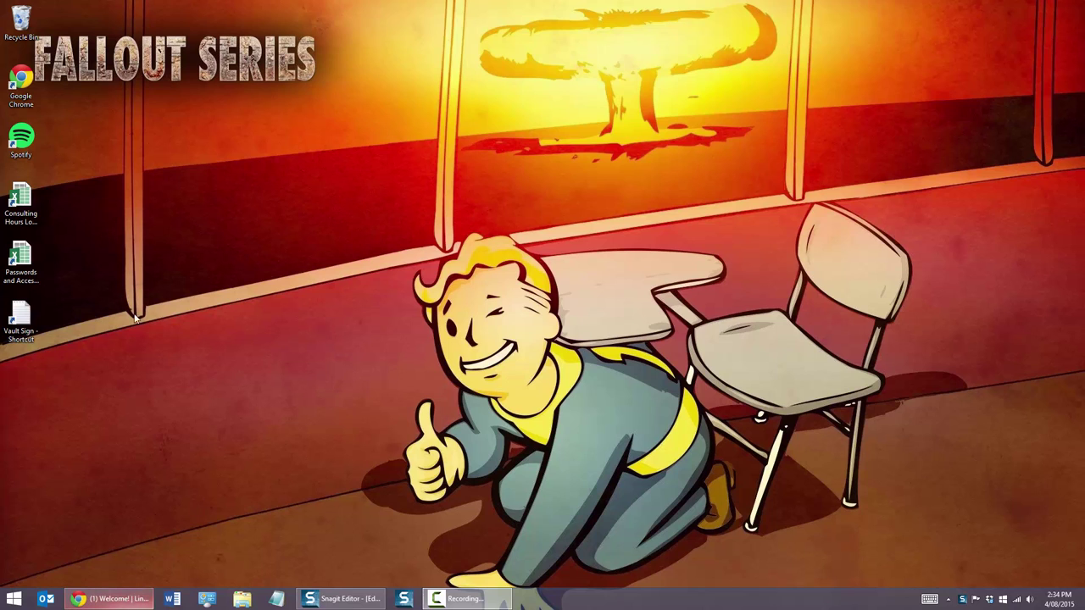
Bring the Chrome window with the signed-in LinkedIn home feed back to the front.
{"action": "left_click", "coordinate": [118, 600]}
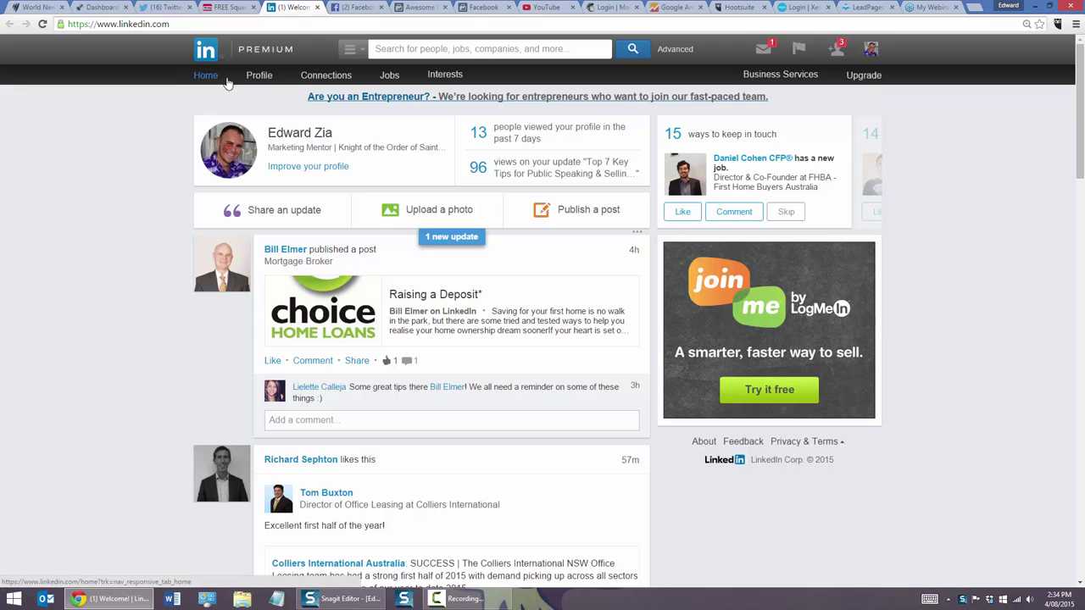
View LinkedIn's logged-out public page in a new incognito window, then close that window.
{"action": "left_click", "coordinate": [1075, 24]}
{"action": "left_click", "coordinate": [963, 65]}
{"action": "type", "text": "link"}
{"action": "key", "text": "Return"}
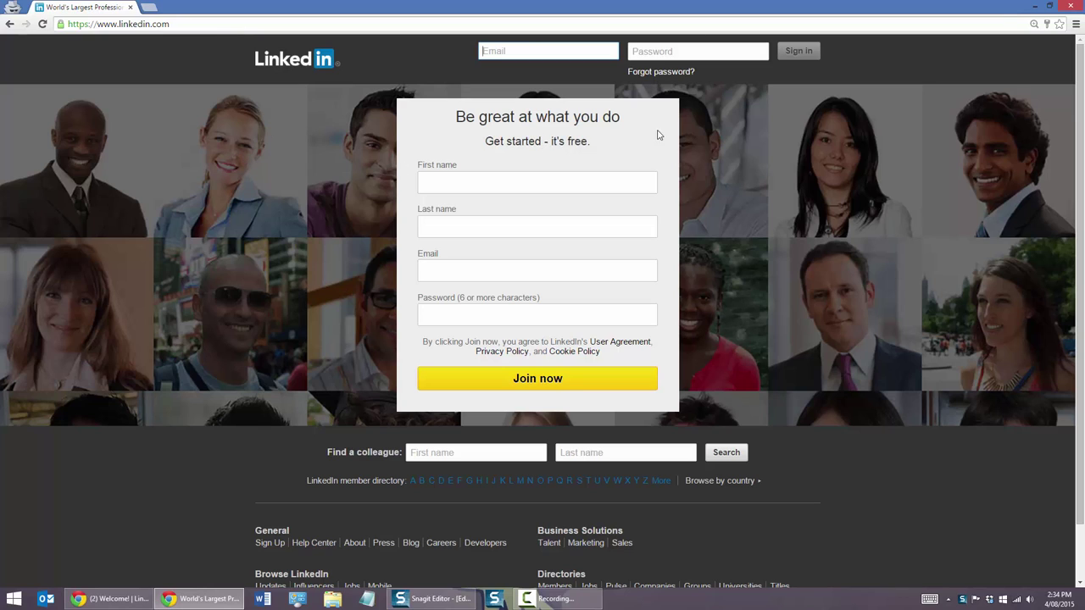
{"action": "mouse_move", "coordinate": [1076, 3]}
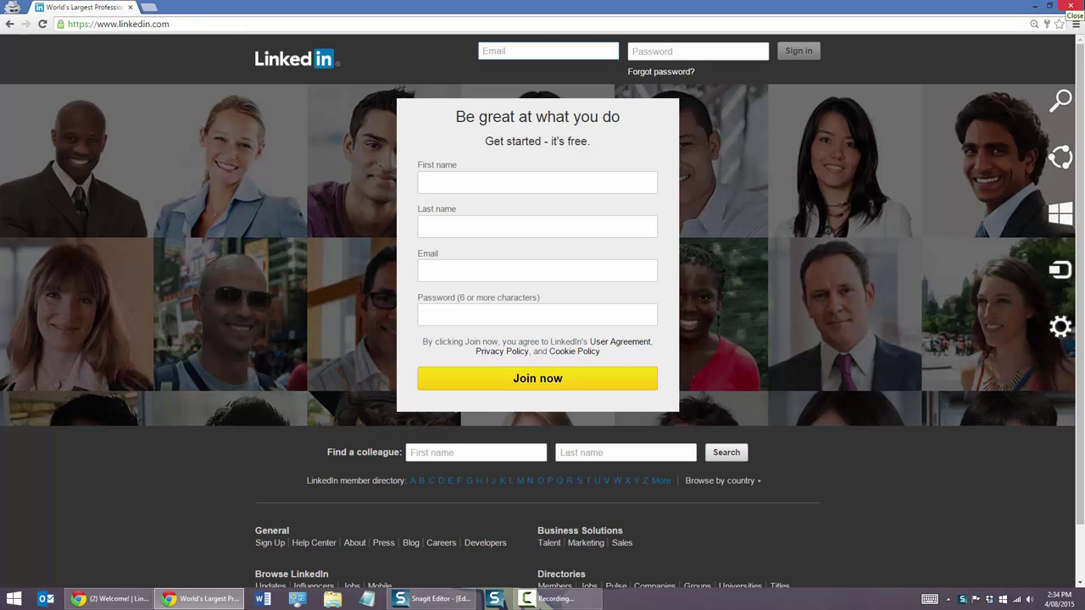
{"action": "left_click", "coordinate": [1073, 5]}
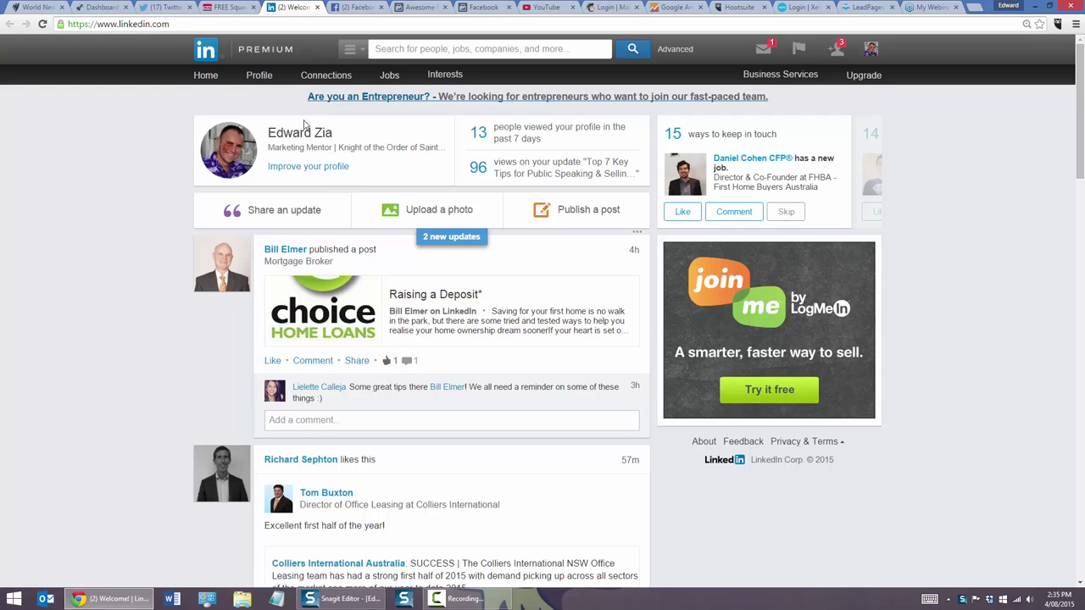
Scroll the feed and show the new-connection member's preview card with 16 shared connections.
{"action": "scroll", "coordinate": [344, 181], "scroll_direction": "down", "scroll_amount": 10}
{"action": "scroll", "coordinate": [345, 181], "scroll_direction": "down", "scroll_amount": 10}
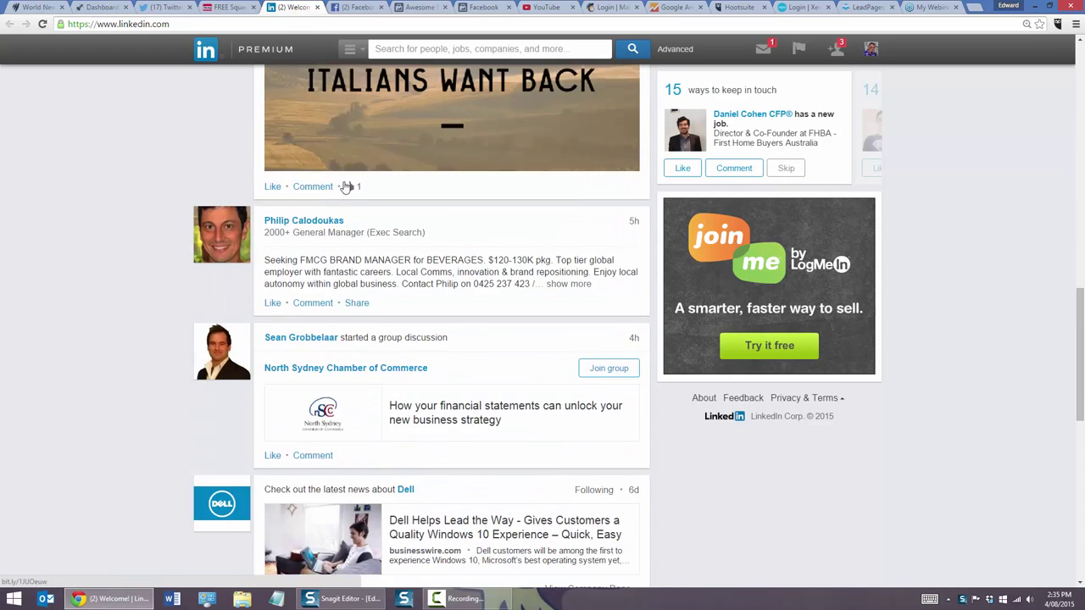
{"action": "scroll", "coordinate": [344, 188], "scroll_direction": "down", "scroll_amount": 5}
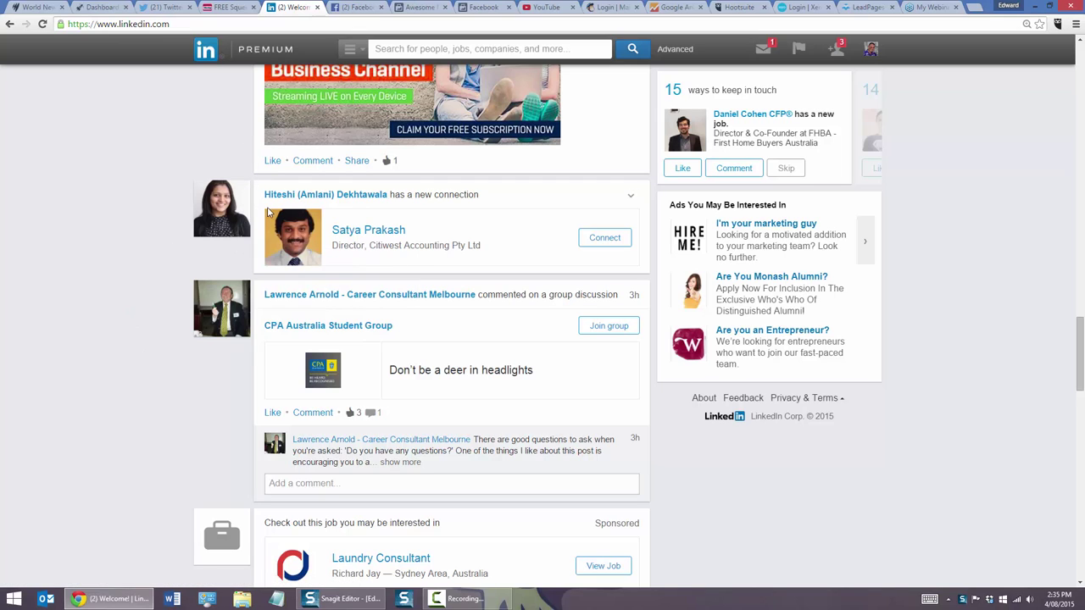
{"action": "mouse_move", "coordinate": [271, 201]}
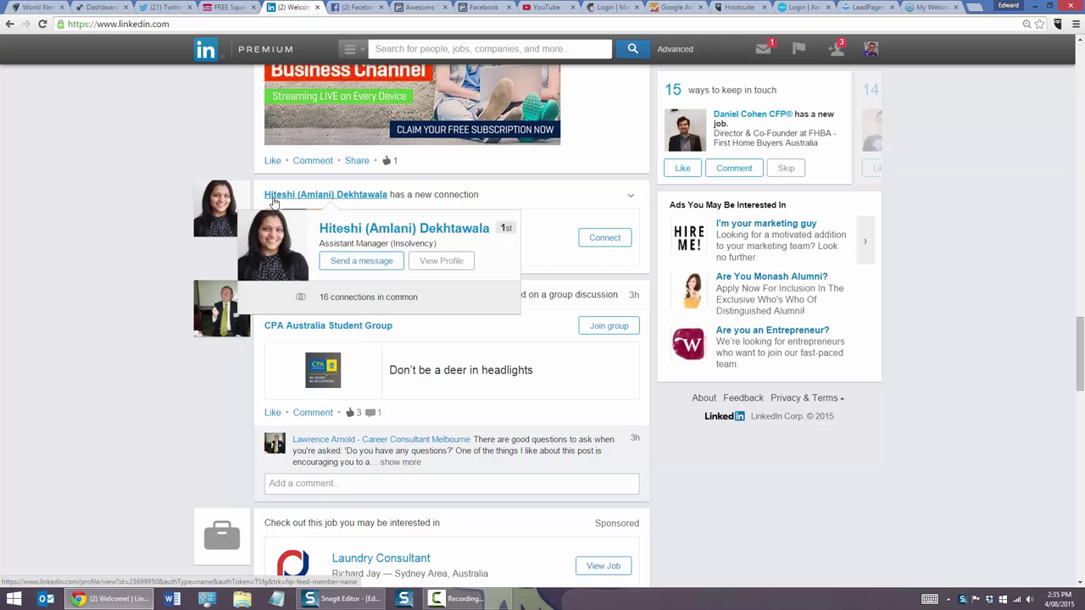
{"action": "left_click", "coordinate": [274, 201]}
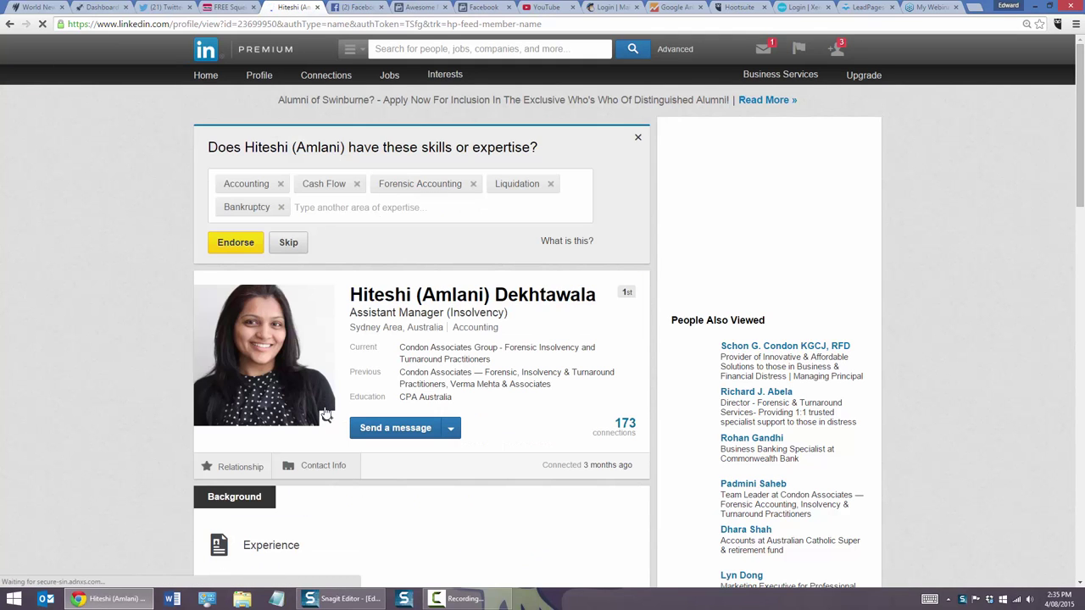
{"action": "left_click", "coordinate": [327, 419]}
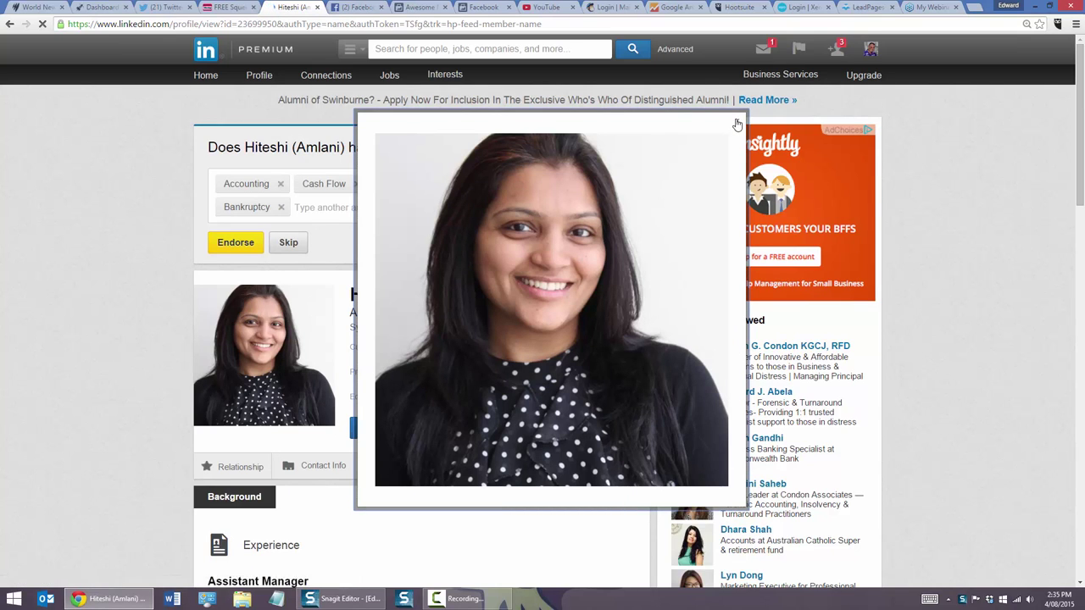
{"action": "left_click", "coordinate": [737, 125]}
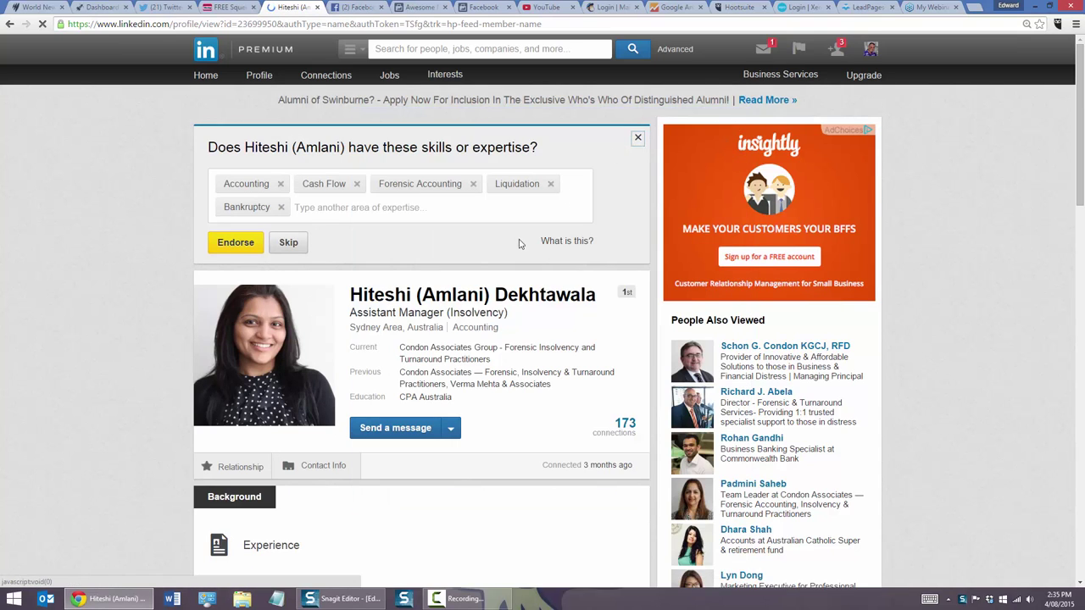
{"action": "left_click", "coordinate": [328, 420]}
{"action": "left_click", "coordinate": [736, 121]}
{"action": "scroll", "coordinate": [566, 186], "scroll_direction": "down", "scroll_amount": 3}
{"action": "scroll", "coordinate": [566, 187], "scroll_direction": "up", "scroll_amount": 3}
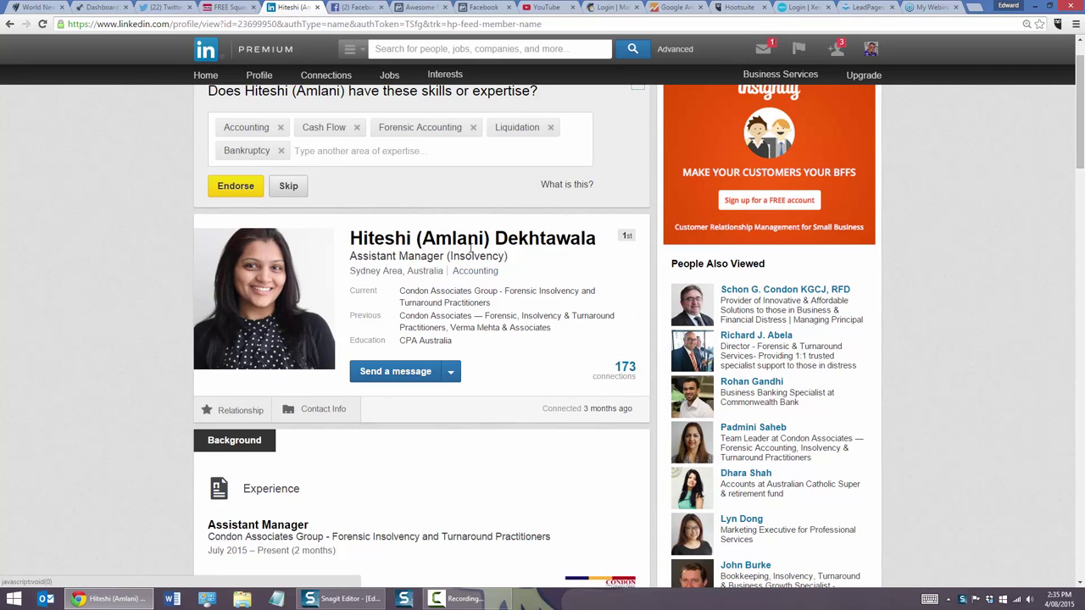
{"action": "scroll", "coordinate": [449, 219], "scroll_direction": "up", "scroll_amount": 1}
{"action": "left_click", "coordinate": [206, 76]}
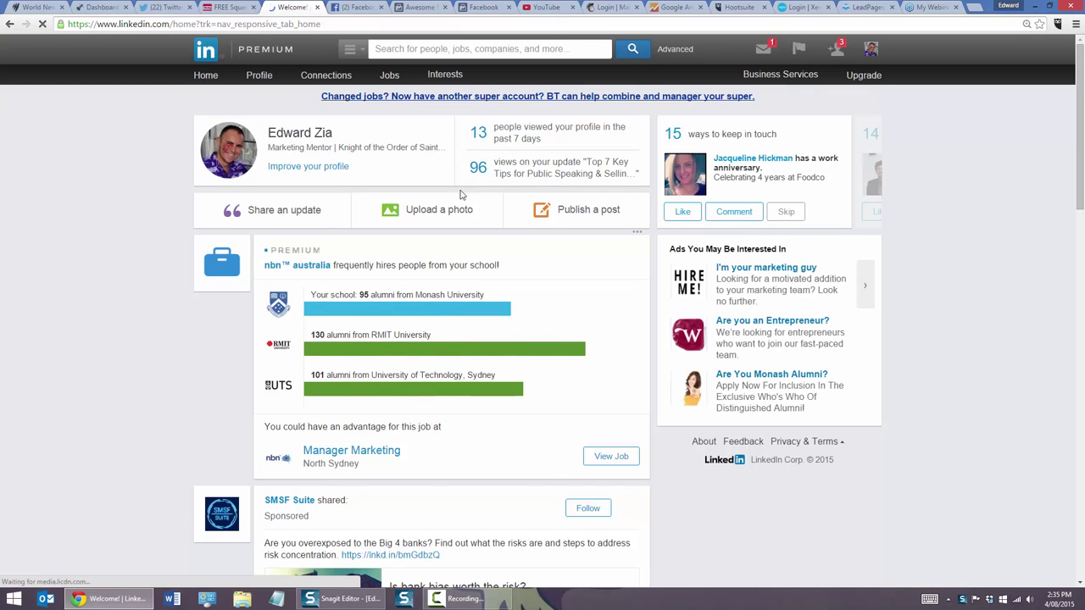
Like the 'Why it's cool to be kind.' post further down the feed.
{"action": "scroll", "coordinate": [459, 199], "scroll_direction": "down", "scroll_amount": 5}
{"action": "scroll", "coordinate": [457, 213], "scroll_direction": "down", "scroll_amount": 2}
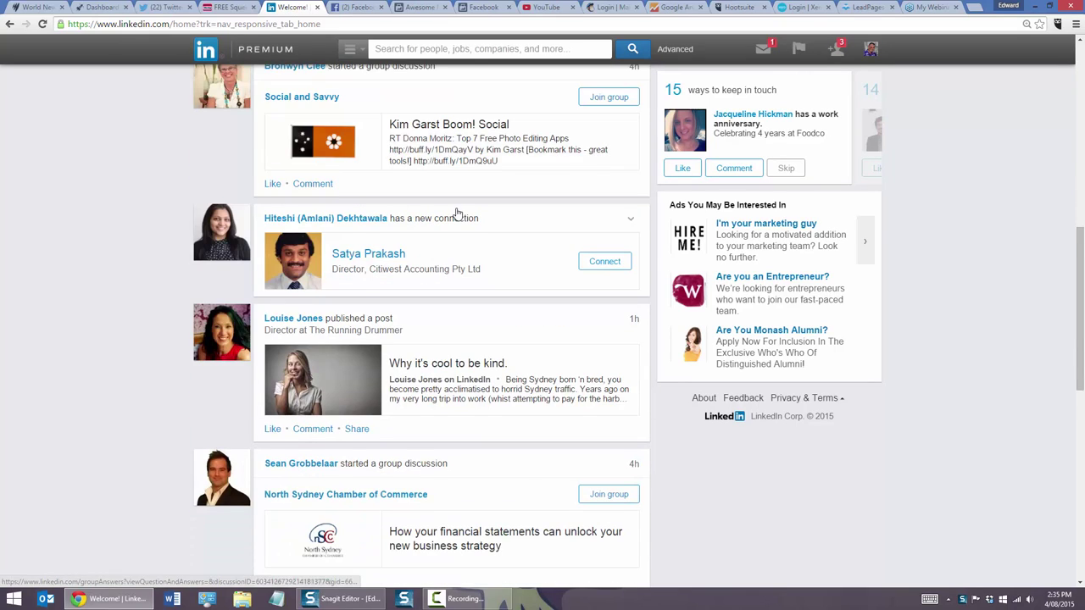
{"action": "scroll", "coordinate": [398, 254], "scroll_direction": "down", "scroll_amount": 1}
{"action": "left_click", "coordinate": [275, 372]}
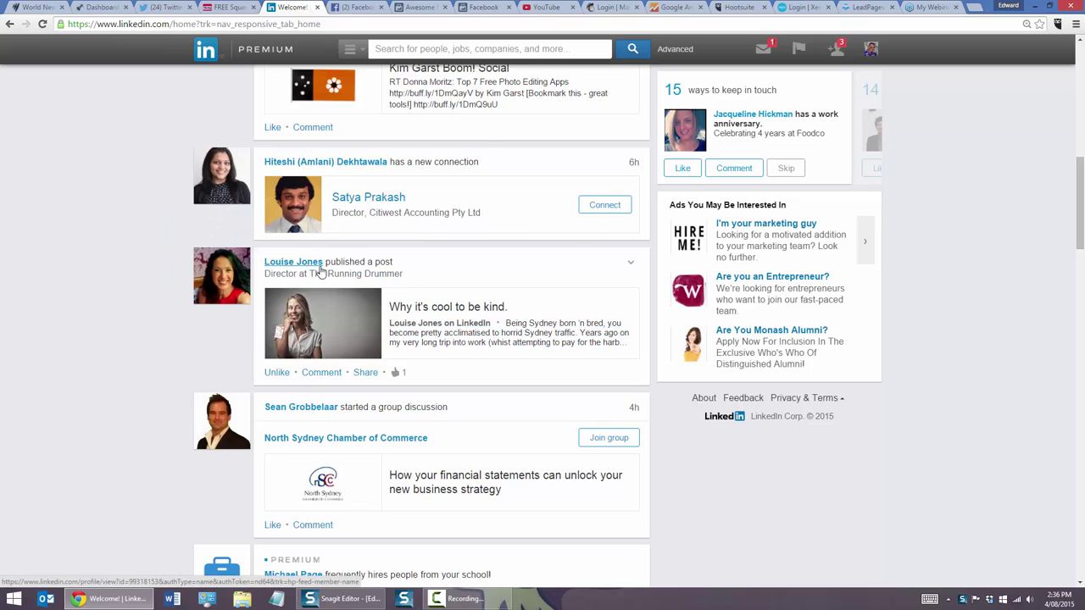
Open the 'Why it's cool to be kind.' article in a new tab and read through it.
{"action": "left_click", "coordinate": [445, 328]}
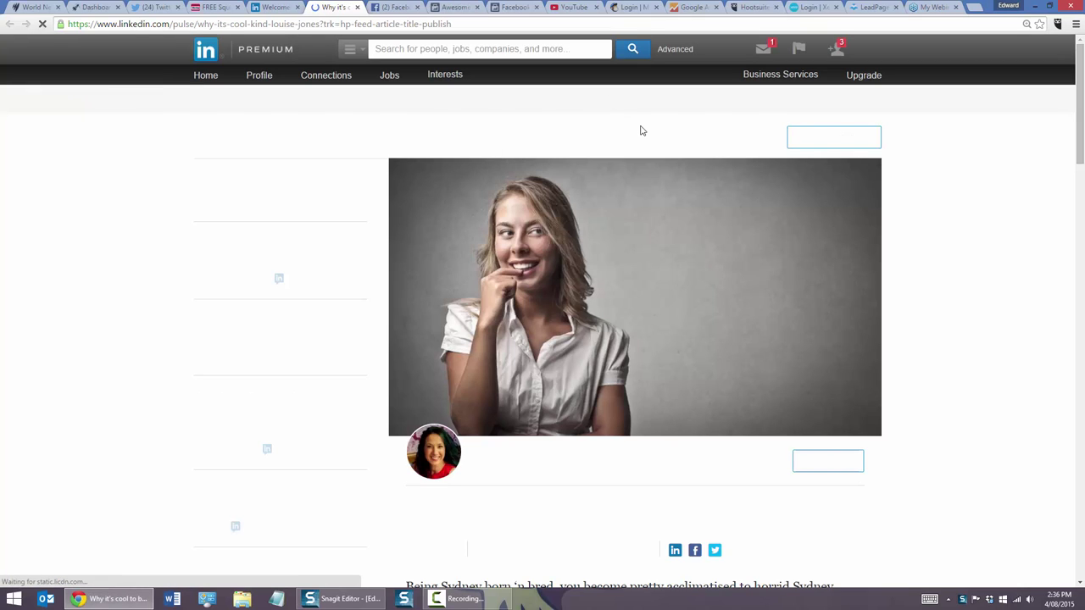
{"action": "scroll", "coordinate": [623, 141], "scroll_direction": "down", "scroll_amount": 1}
{"action": "scroll", "coordinate": [623, 141], "scroll_direction": "down", "scroll_amount": 2}
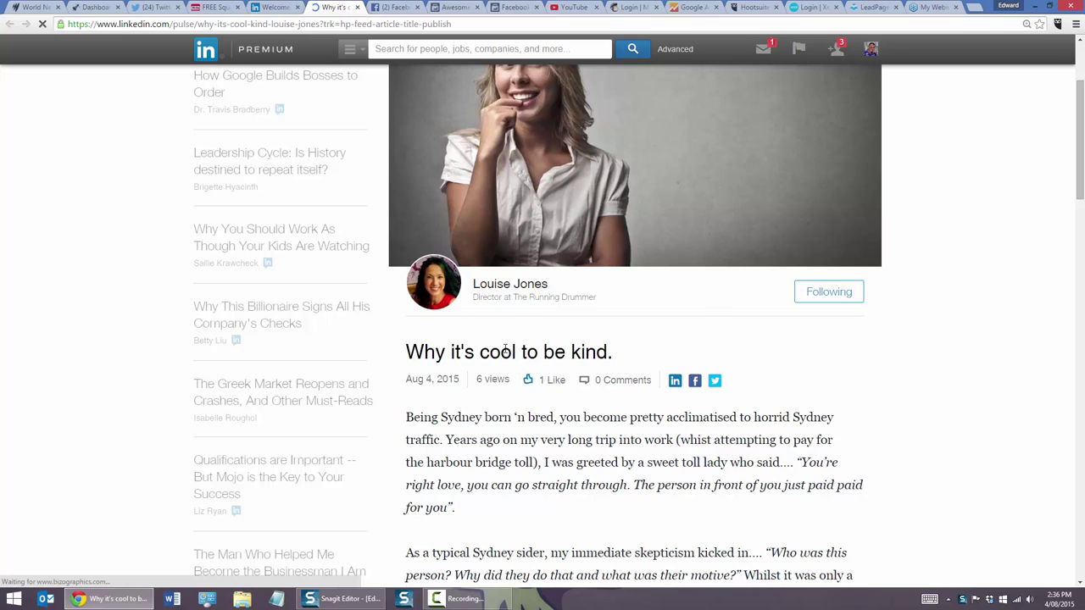
{"action": "scroll", "coordinate": [483, 347], "scroll_direction": "down", "scroll_amount": 1}
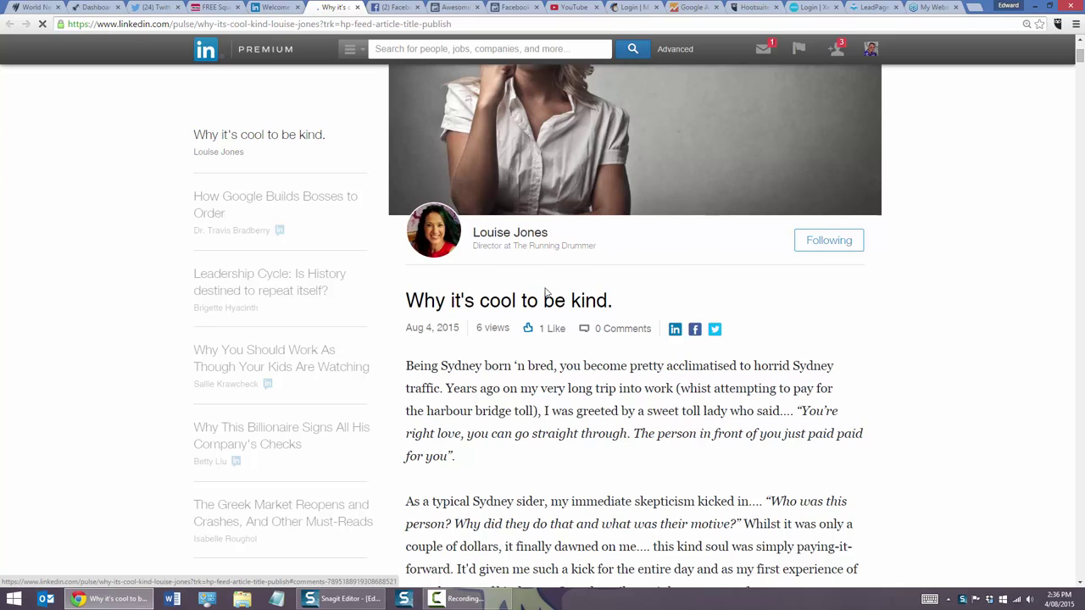
{"action": "scroll", "coordinate": [546, 293], "scroll_direction": "down", "scroll_amount": 1}
{"action": "scroll", "coordinate": [546, 293], "scroll_direction": "up", "scroll_amount": 2}
{"action": "scroll", "coordinate": [546, 292], "scroll_direction": "down", "scroll_amount": 9}
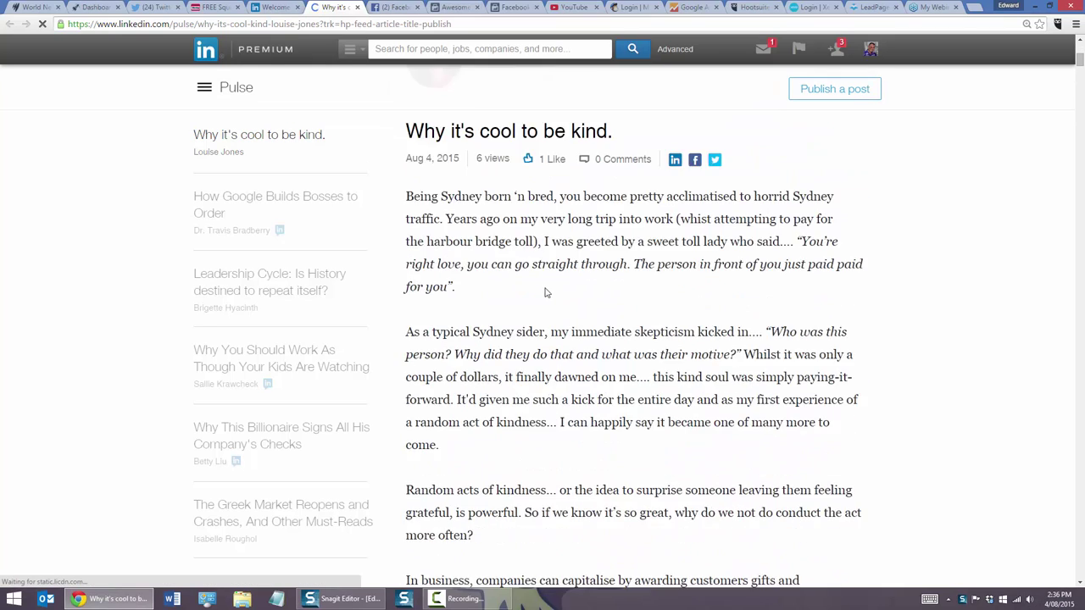
{"action": "scroll", "coordinate": [546, 292], "scroll_direction": "down", "scroll_amount": 2}
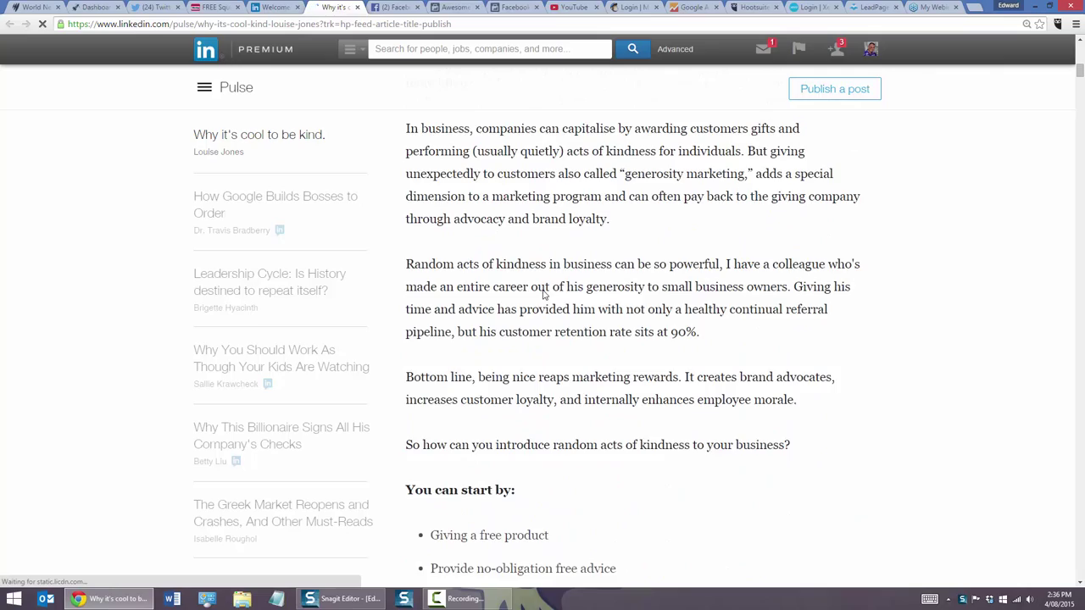
{"action": "scroll", "coordinate": [543, 292], "scroll_direction": "down", "scroll_amount": 7}
{"action": "scroll", "coordinate": [541, 295], "scroll_direction": "down", "scroll_amount": 5}
Continue scrolling into the next Pulse article, 'How Google Builds Bosses to Order'.
{"action": "scroll", "coordinate": [526, 291], "scroll_direction": "up", "scroll_amount": 20}
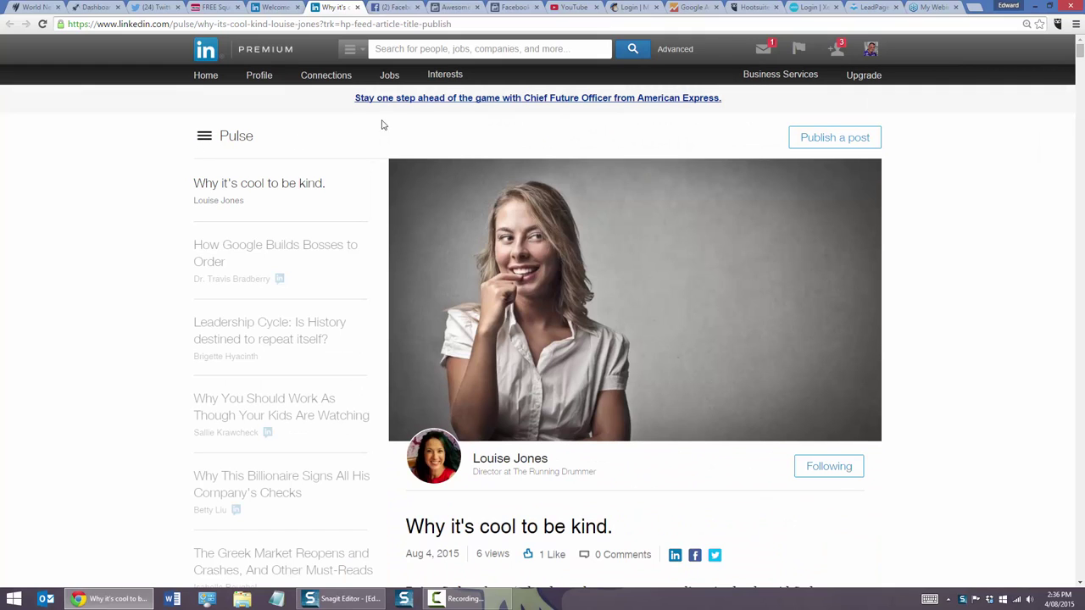
{"action": "scroll", "coordinate": [516, 245], "scroll_direction": "down", "scroll_amount": 10}
{"action": "scroll", "coordinate": [556, 250], "scroll_direction": "down", "scroll_amount": 15}
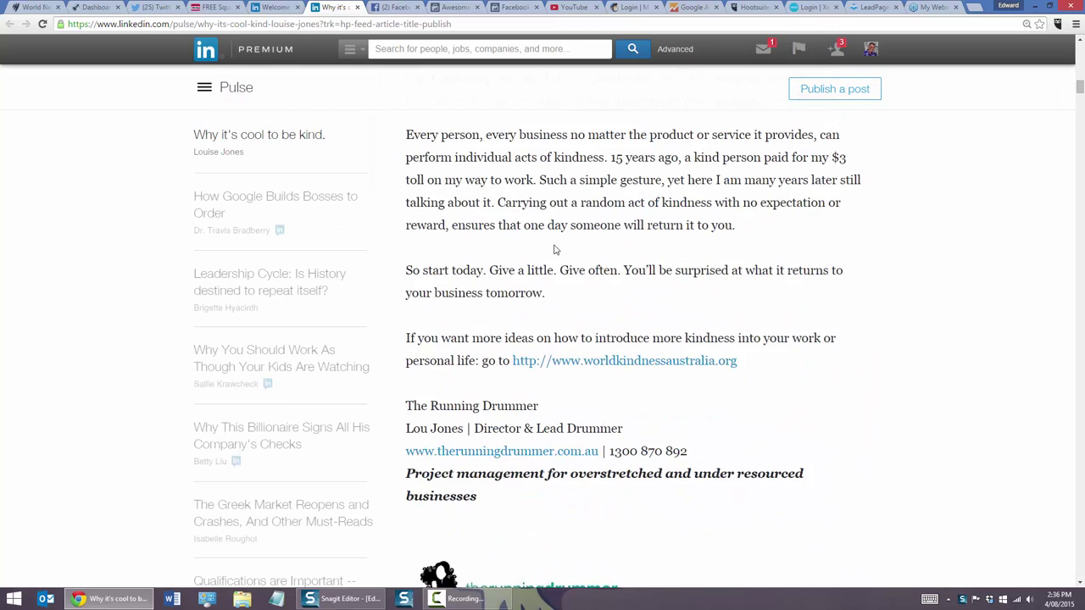
{"action": "scroll", "coordinate": [553, 248], "scroll_direction": "down", "scroll_amount": 15}
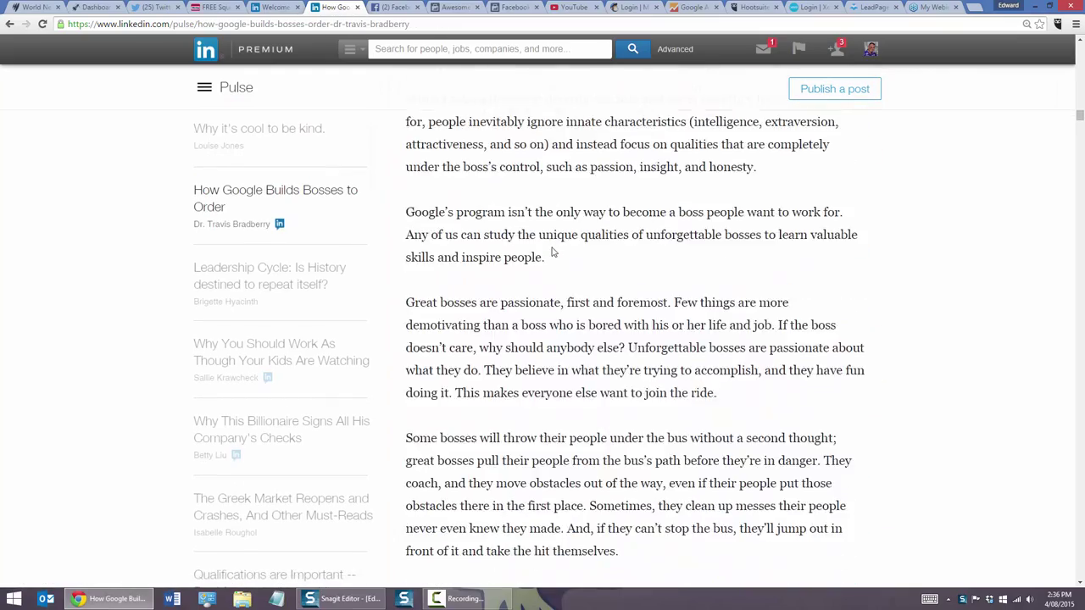
{"action": "scroll", "coordinate": [551, 248], "scroll_direction": "down", "scroll_amount": 8}
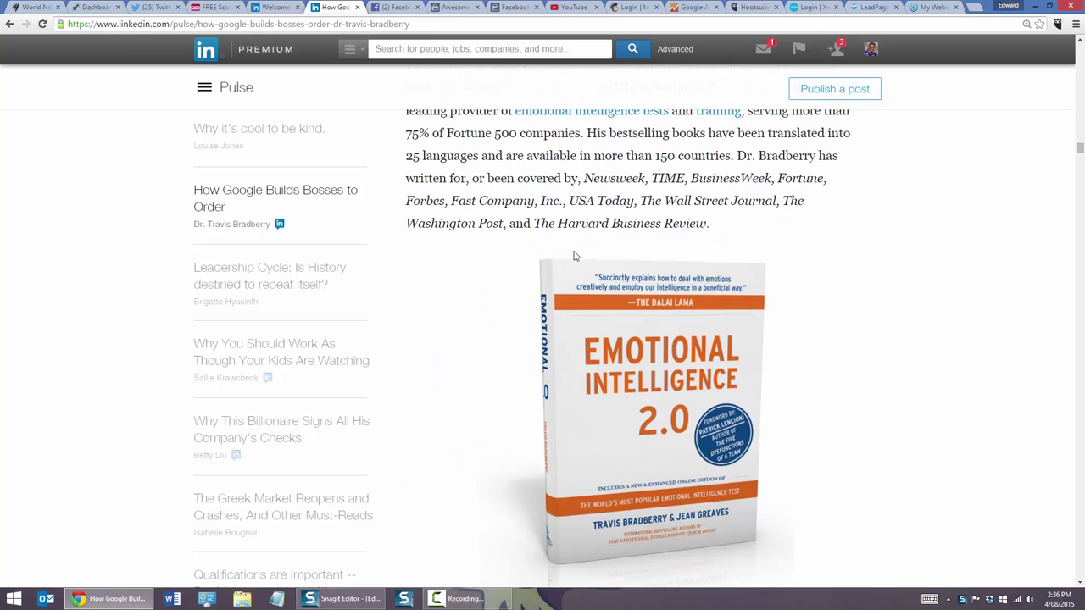
{"action": "scroll", "coordinate": [574, 251], "scroll_direction": "down", "scroll_amount": 10}
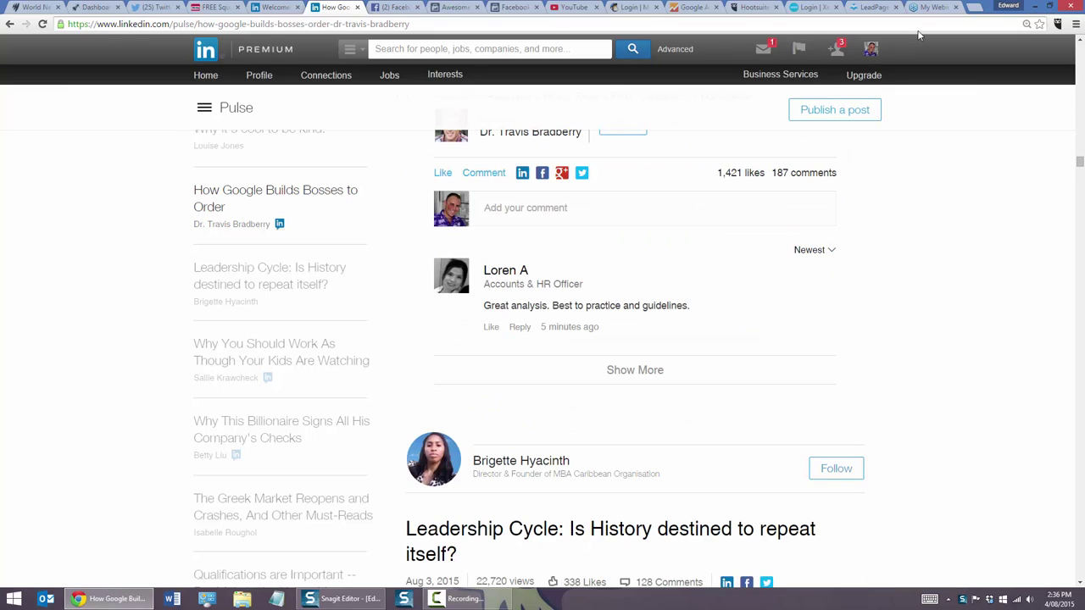
Visit excellenceabove.com.au in a new tab, play then pause its welcome video, and open the Blog.
{"action": "left_click", "coordinate": [977, 8]}
{"action": "type", "text": "ex"}
{"action": "key", "text": "Return"}
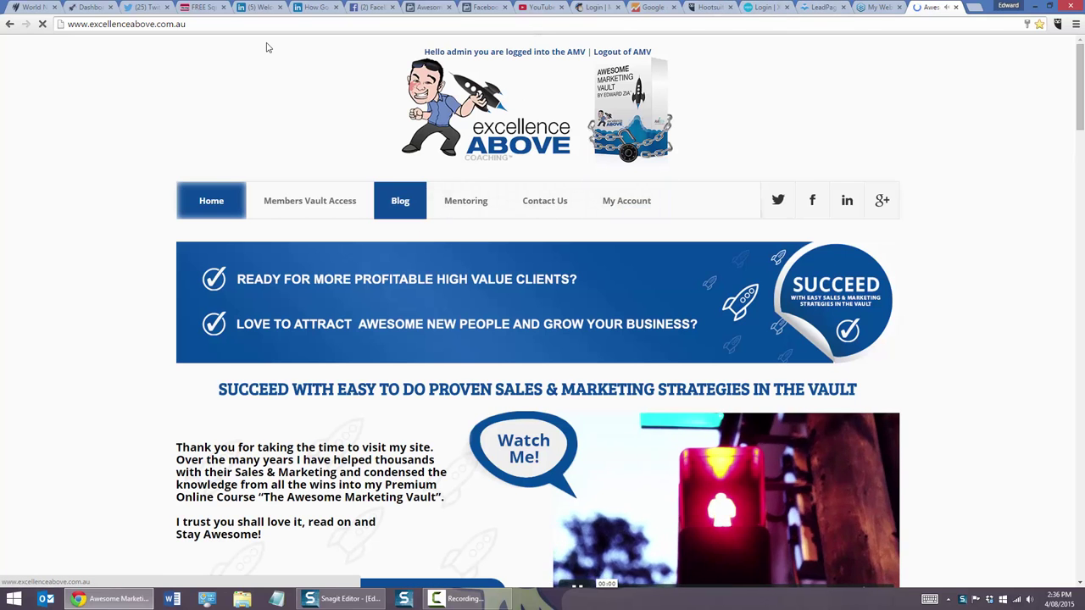
{"action": "left_click", "coordinate": [8, 23]}
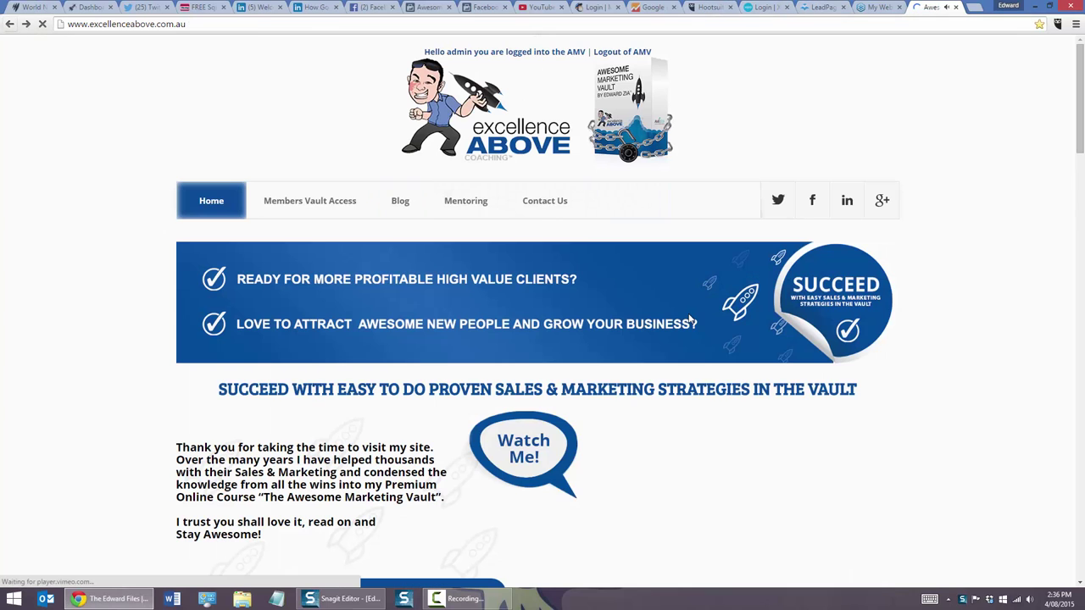
{"action": "scroll", "coordinate": [643, 379], "scroll_direction": "down", "scroll_amount": 1}
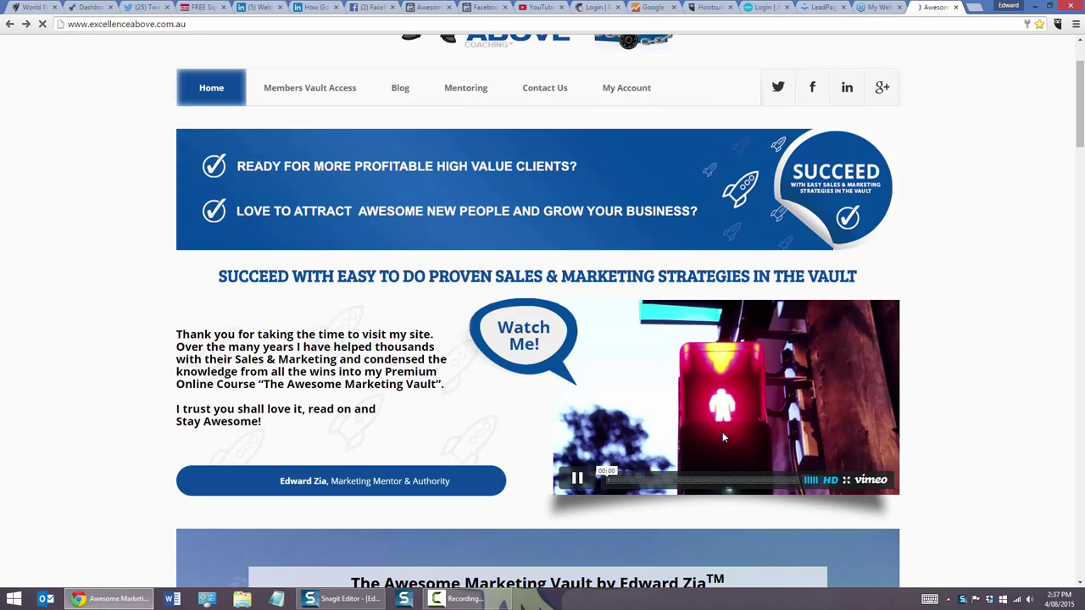
{"action": "left_click", "coordinate": [577, 479]}
{"action": "left_click", "coordinate": [394, 87]}
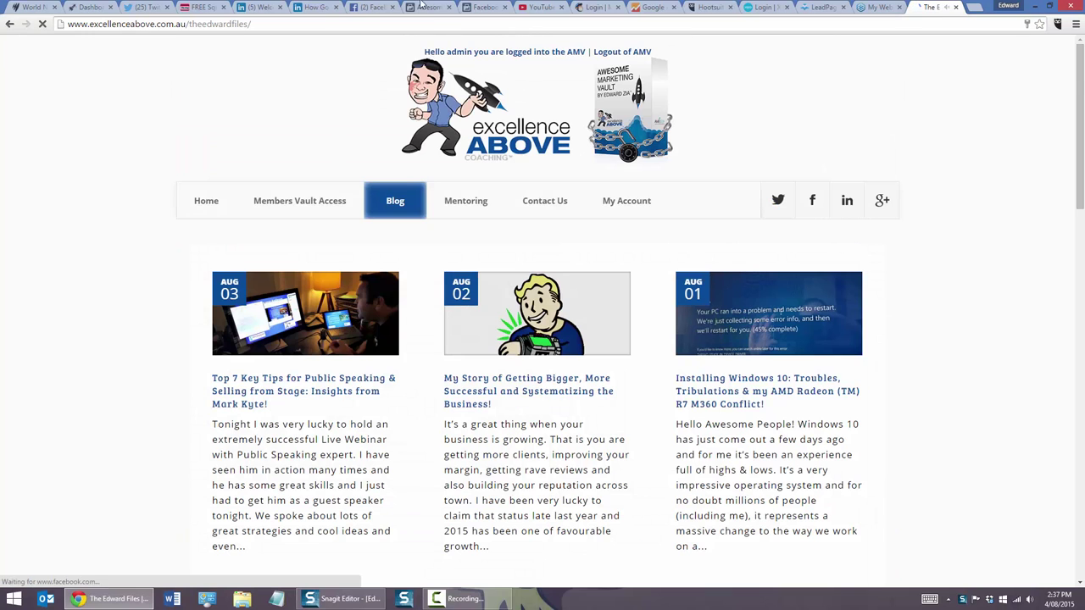
Cycle through the Facebook page, Ads Manager and My Webinars tabs, ending on the LinkedIn article.
{"action": "left_click", "coordinate": [424, 6]}
{"action": "left_click", "coordinate": [483, 7]}
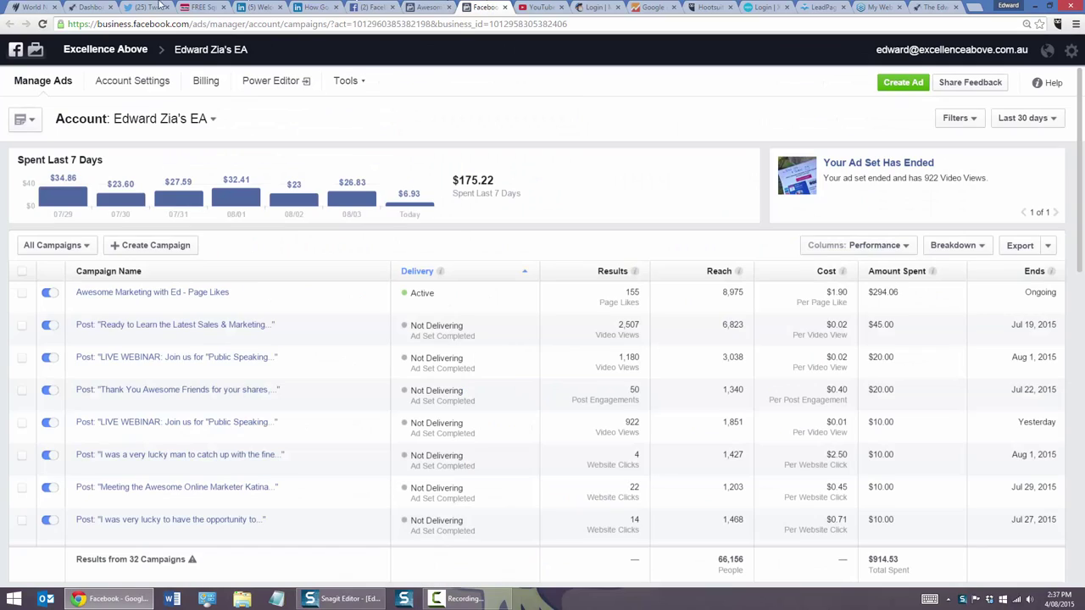
{"action": "left_click", "coordinate": [883, 6]}
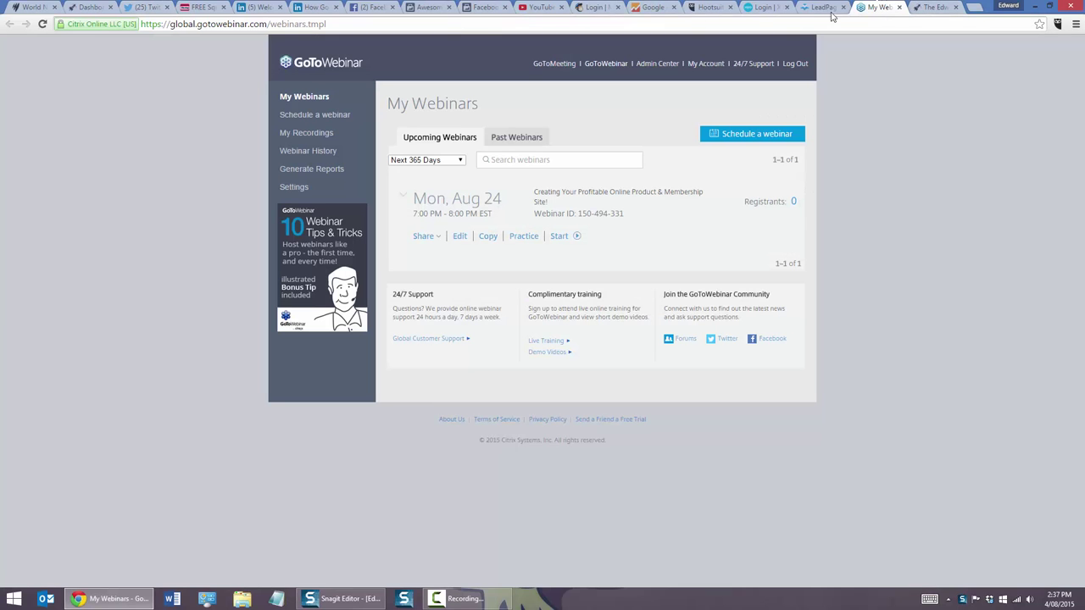
{"action": "left_click", "coordinate": [322, 7]}
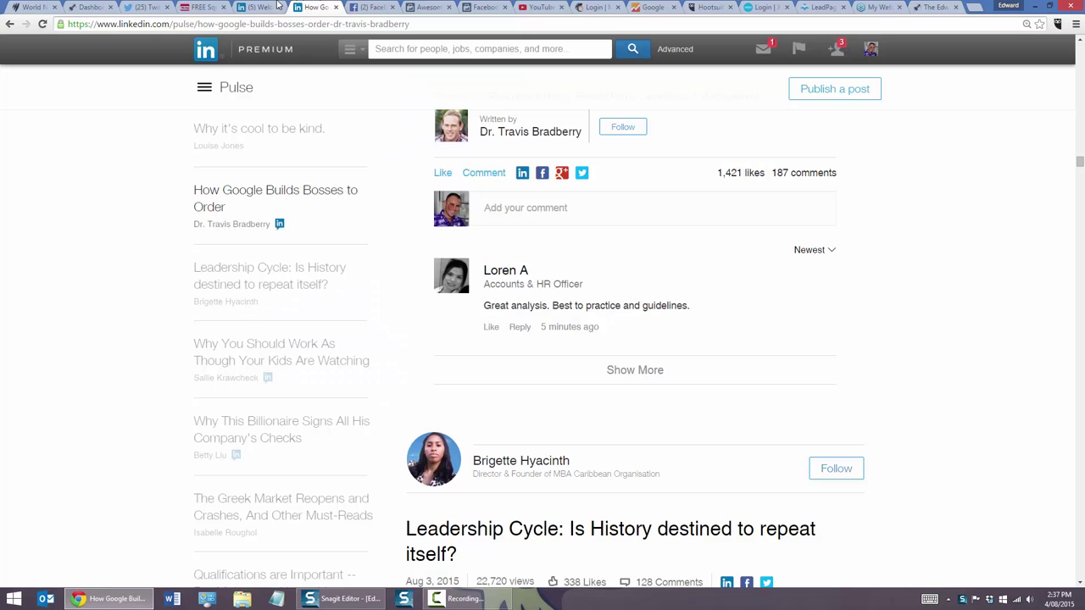
Return to the LinkedIn home feed and open your own profile for editing.
{"action": "left_click", "coordinate": [253, 56]}
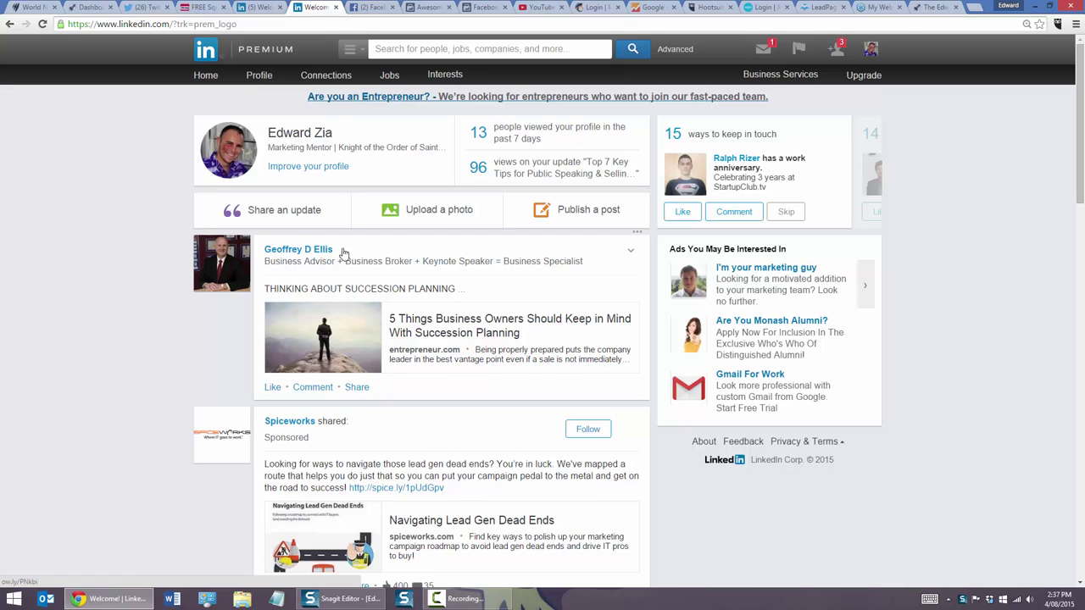
{"action": "left_click", "coordinate": [258, 77]}
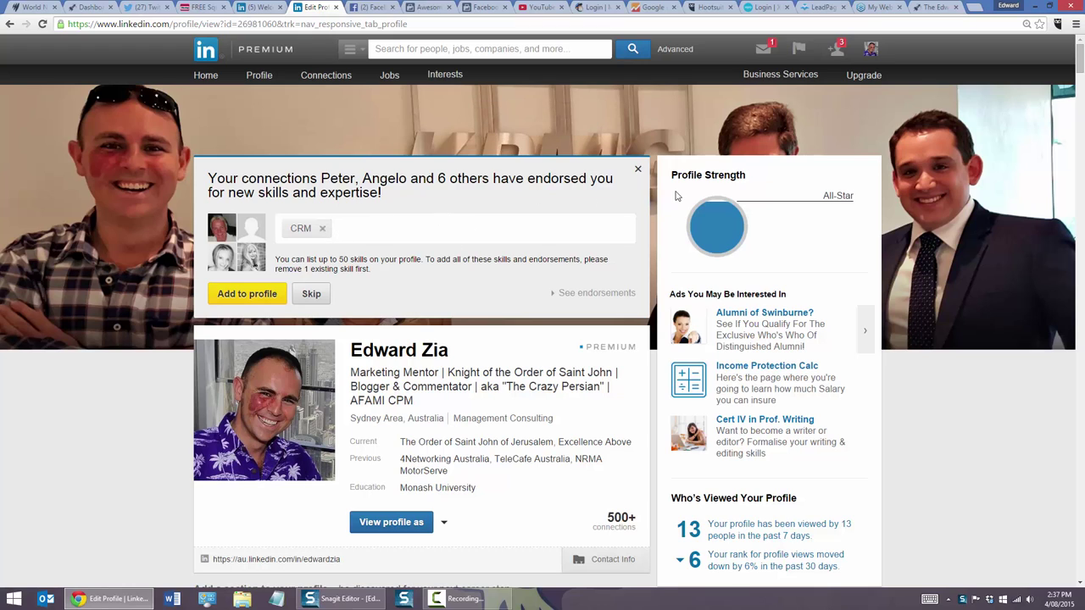
Dismiss the CRM skill endorsement prompt and reset the page zoom to normal size.
{"action": "left_click", "coordinate": [638, 169]}
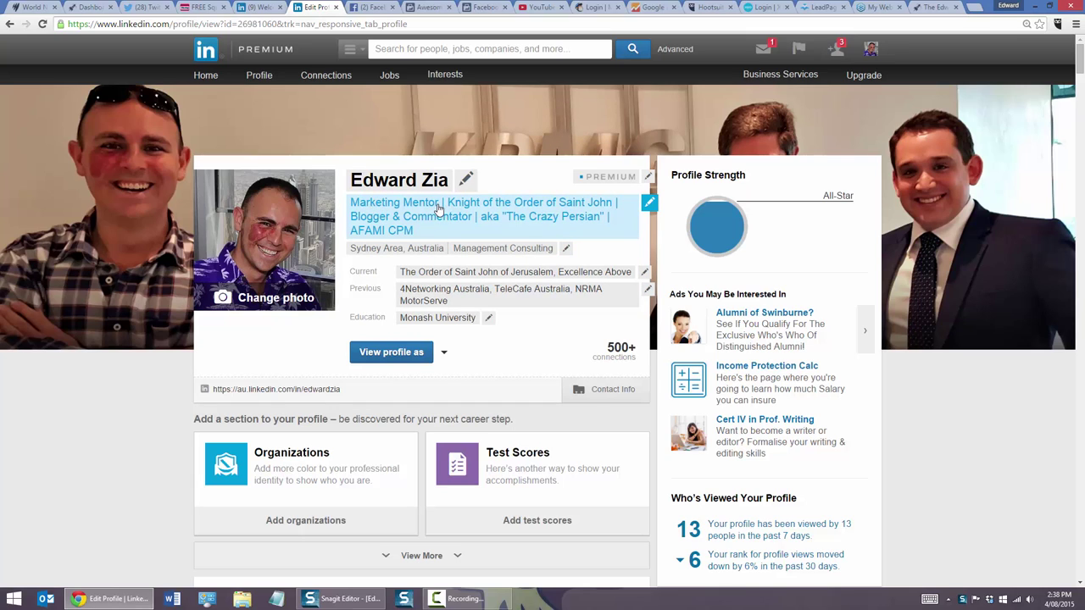
{"action": "scroll", "coordinate": [439, 209], "scroll_direction": "up", "scroll_amount": 4}
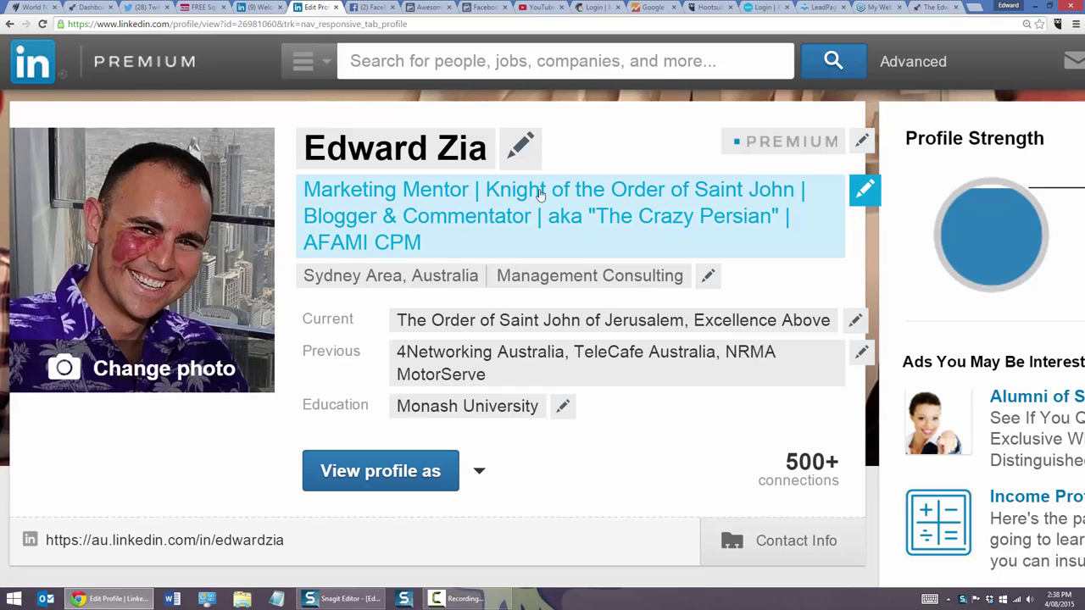
{"action": "key", "text": "ctrl+0"}
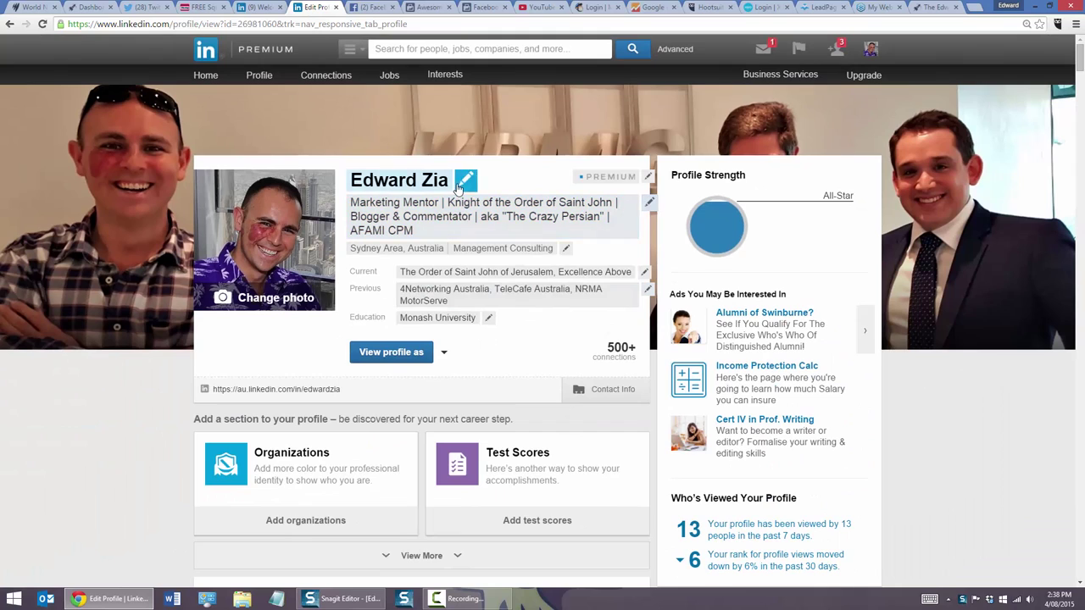
{"action": "left_click", "coordinate": [463, 50]}
Search LinkedIn for 'accountant', bringing up 1,768 results.
{"action": "type", "text": "accountant"}
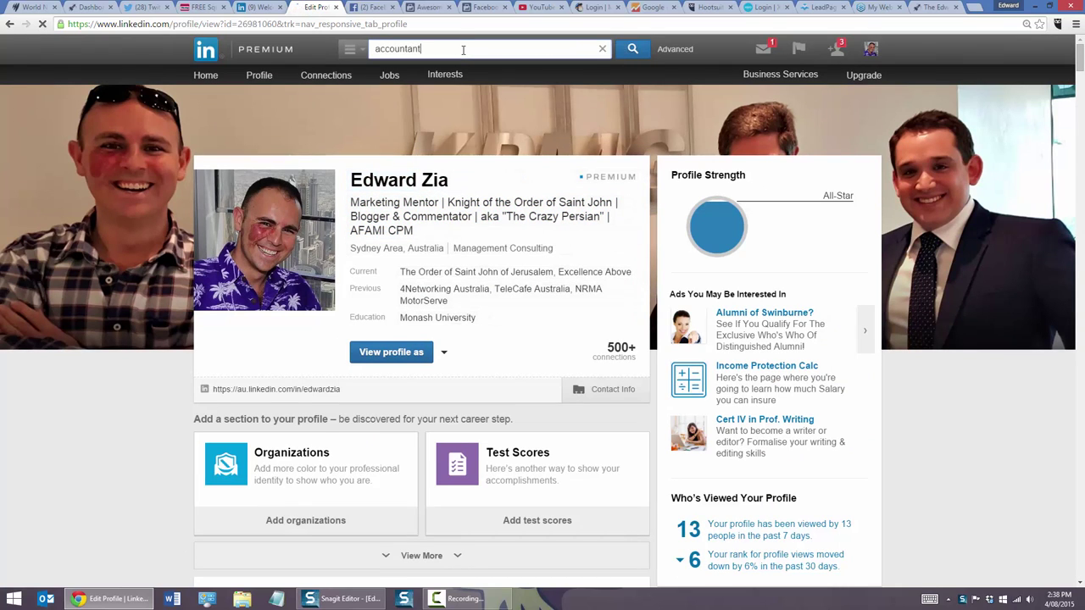
{"action": "key", "text": "Return"}
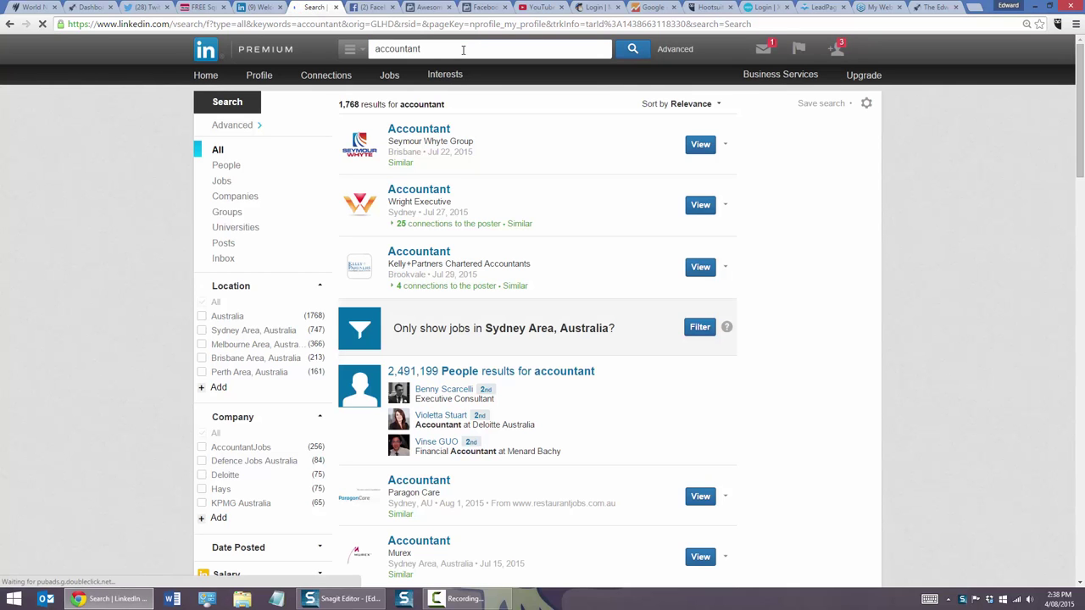
{"action": "scroll", "coordinate": [475, 395], "scroll_direction": "down", "scroll_amount": 1}
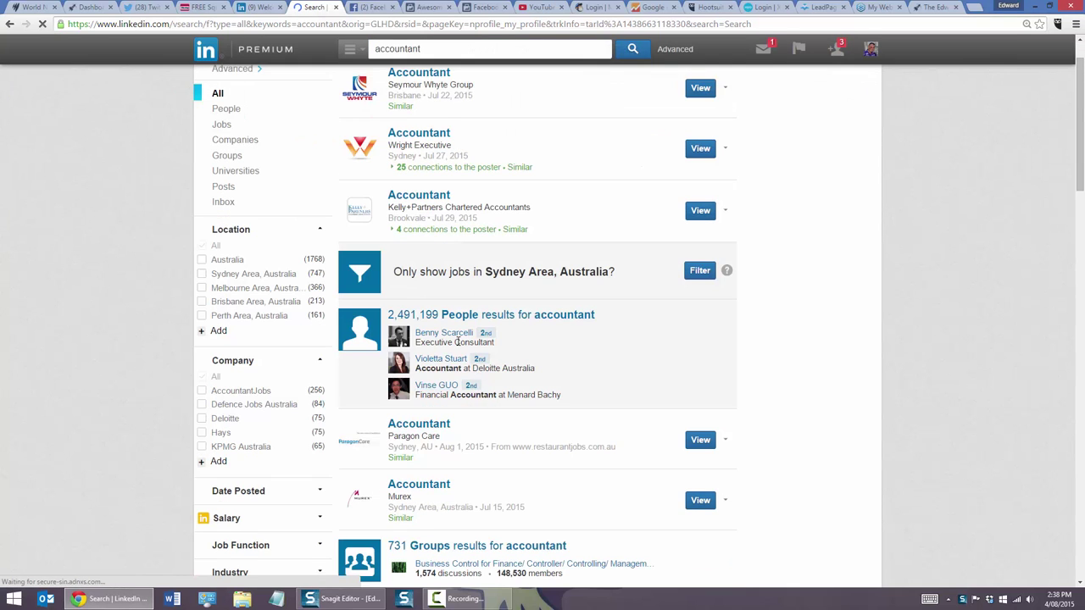
{"action": "scroll", "coordinate": [433, 159], "scroll_direction": "up", "scroll_amount": 1}
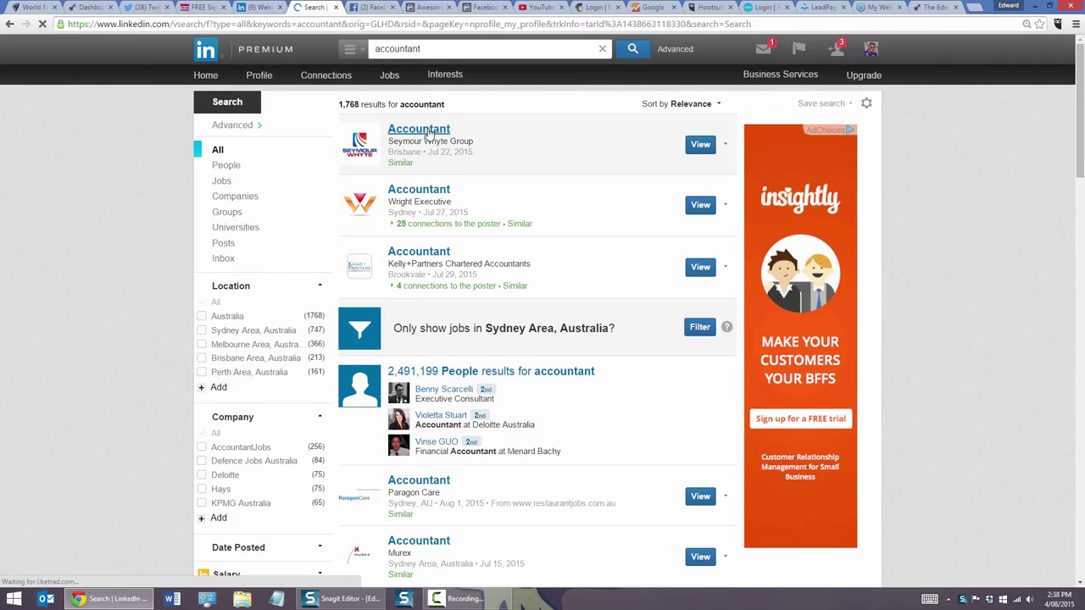
Replace the search term with 'insolvency accountant' and rerun the search.
{"action": "double_click", "coordinate": [455, 48]}
{"action": "type", "text": "insol"}
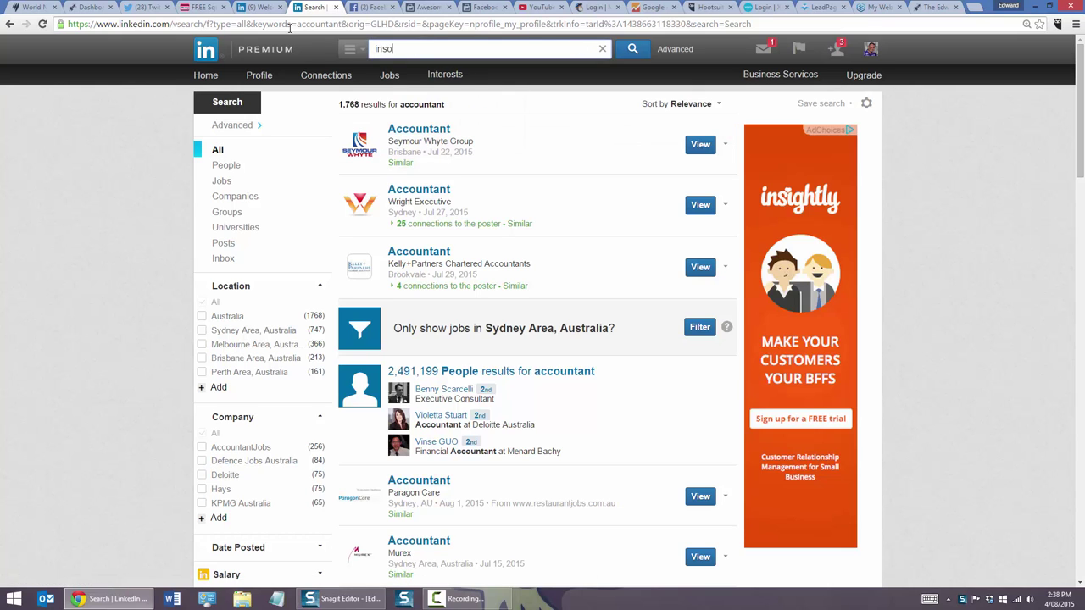
{"action": "type", "text": "vency accountant"}
{"action": "key", "text": "Return"}
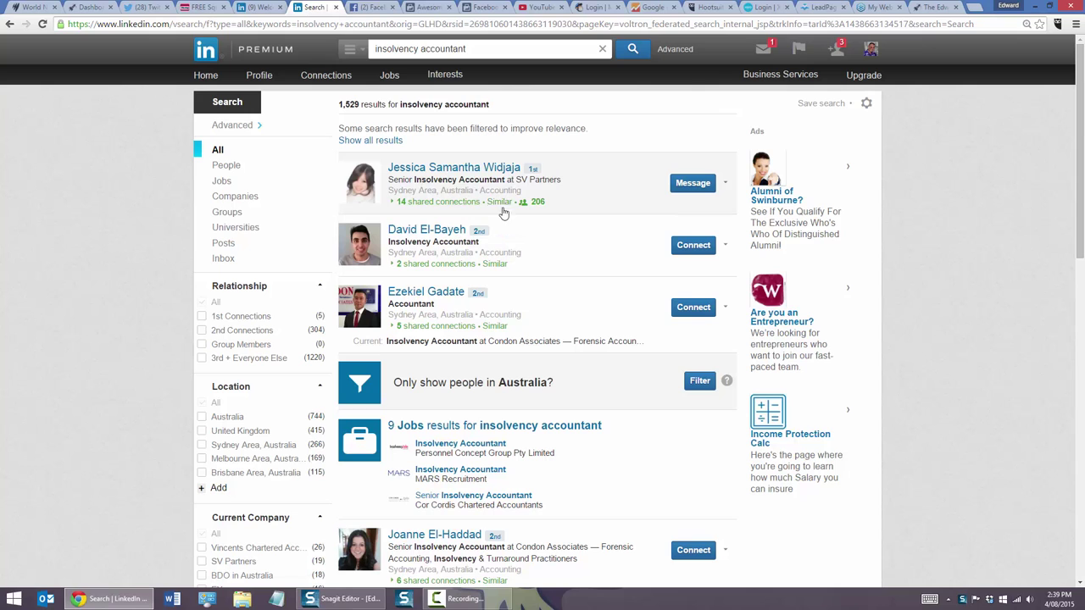
{"action": "scroll", "coordinate": [474, 241], "scroll_direction": "down", "scroll_amount": 2}
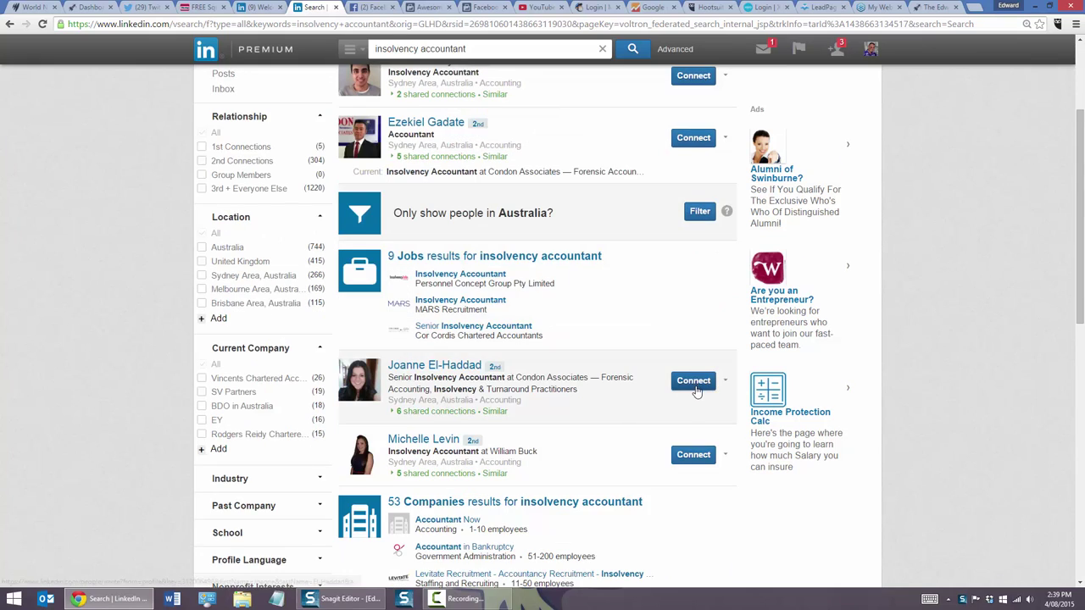
Send a connection invitation to the 2nd-degree Senior Insolvency Accountant in the results.
{"action": "left_click", "coordinate": [695, 388]}
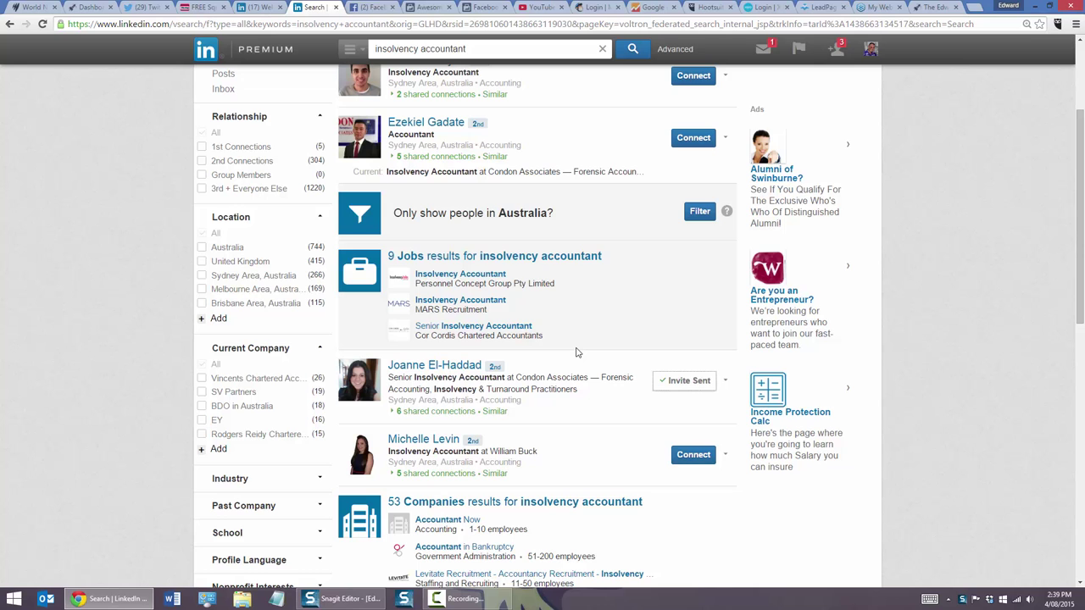
{"action": "scroll", "coordinate": [577, 352], "scroll_direction": "up", "scroll_amount": 2}
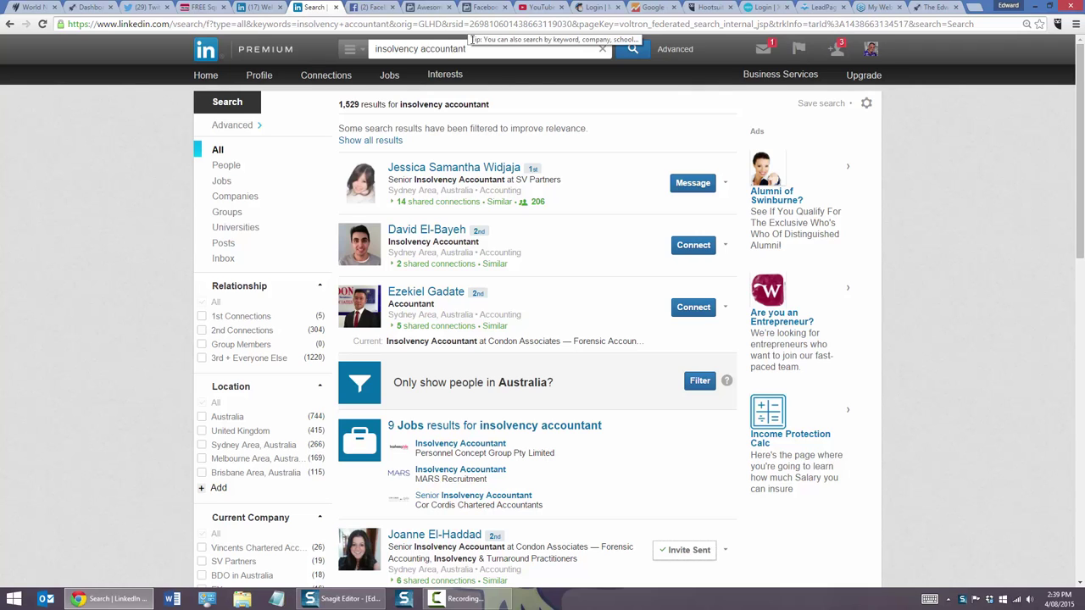
Search Google for the account owner's name in a new incognito Chrome window.
{"action": "left_click", "coordinate": [1076, 24]}
{"action": "left_click", "coordinate": [958, 66]}
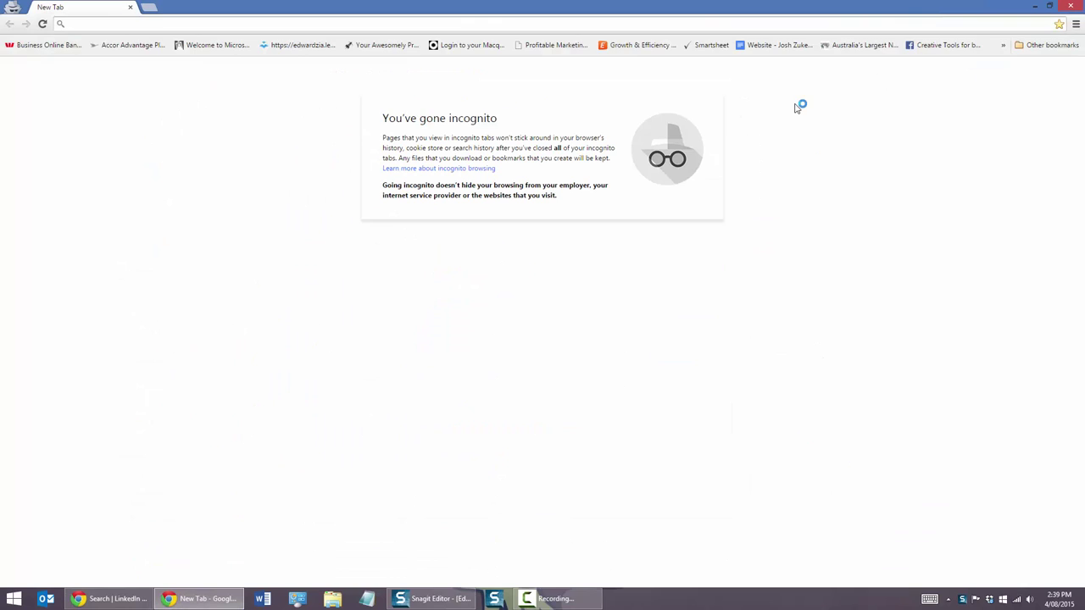
{"action": "type", "text": "edward zia"}
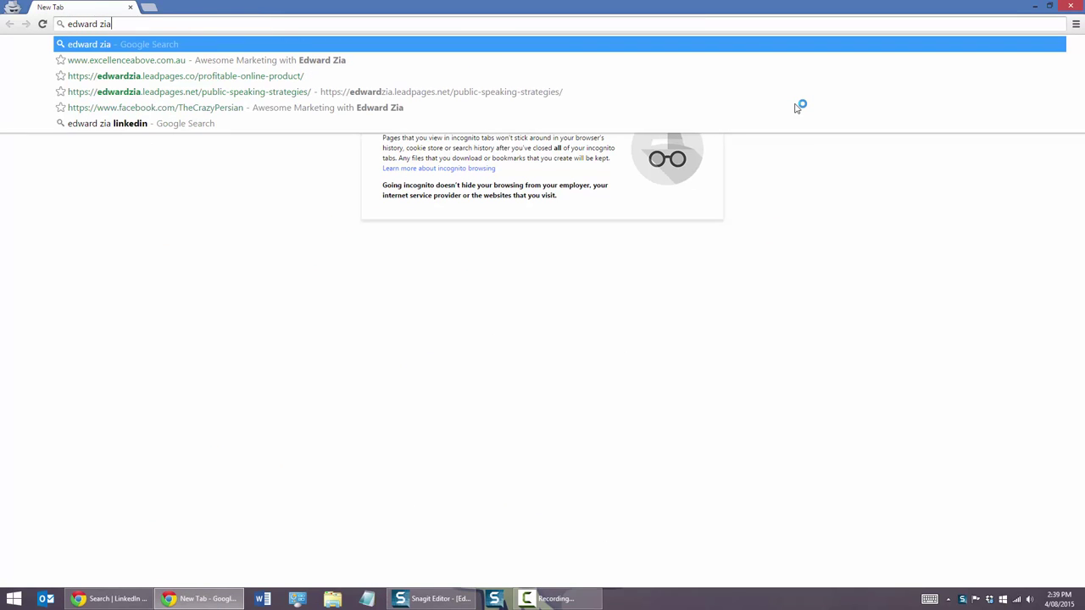
{"action": "key", "text": "Return"}
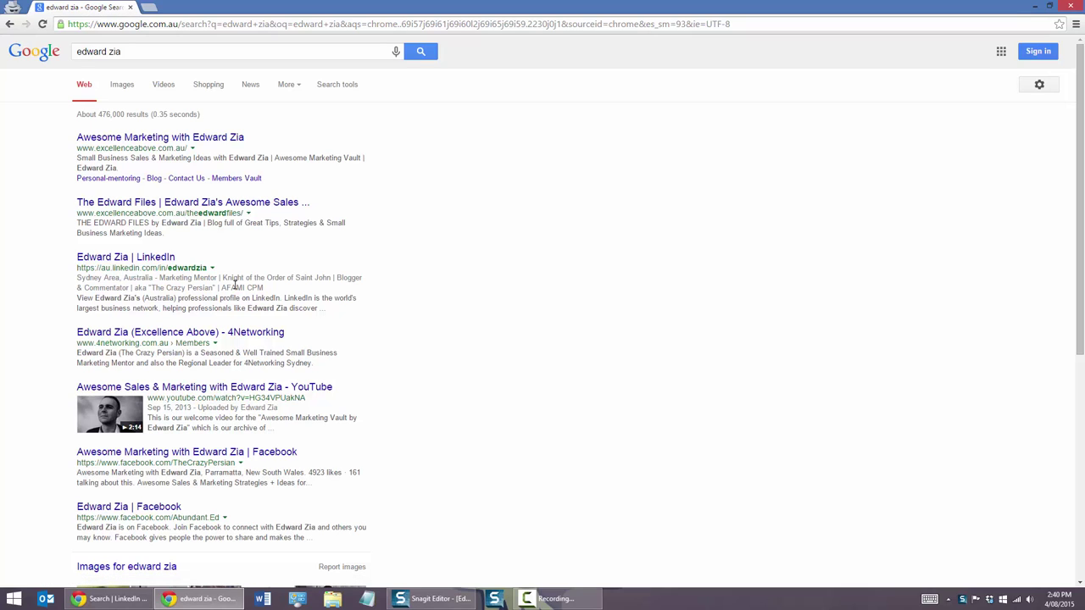
Open the LinkedIn result and browse the public profile with 500+ connections and three posts.
{"action": "left_click", "coordinate": [153, 259]}
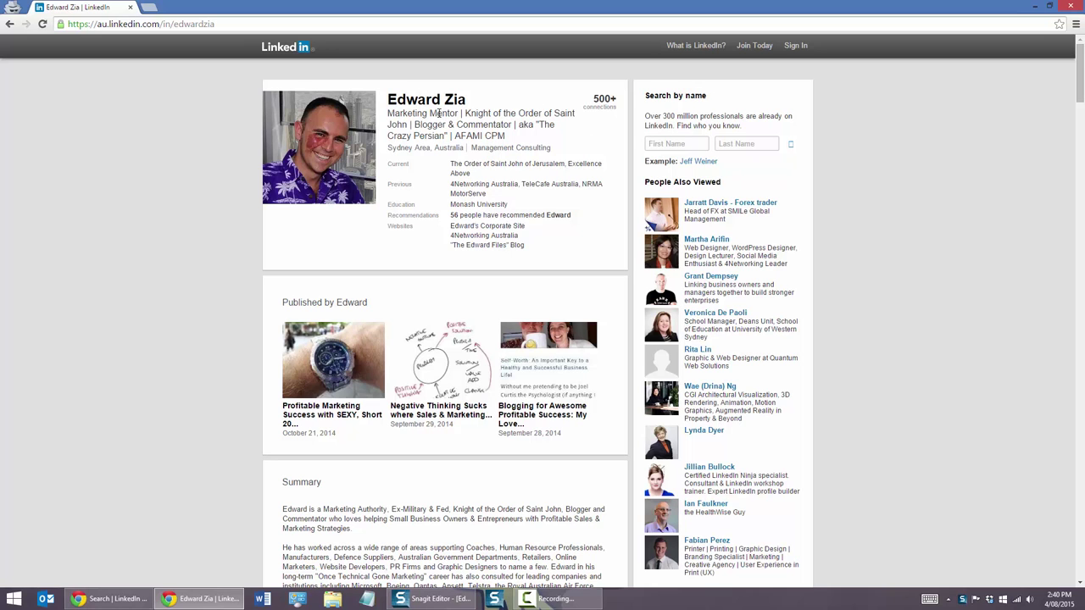
{"action": "scroll", "coordinate": [445, 149], "scroll_direction": "down", "scroll_amount": 3}
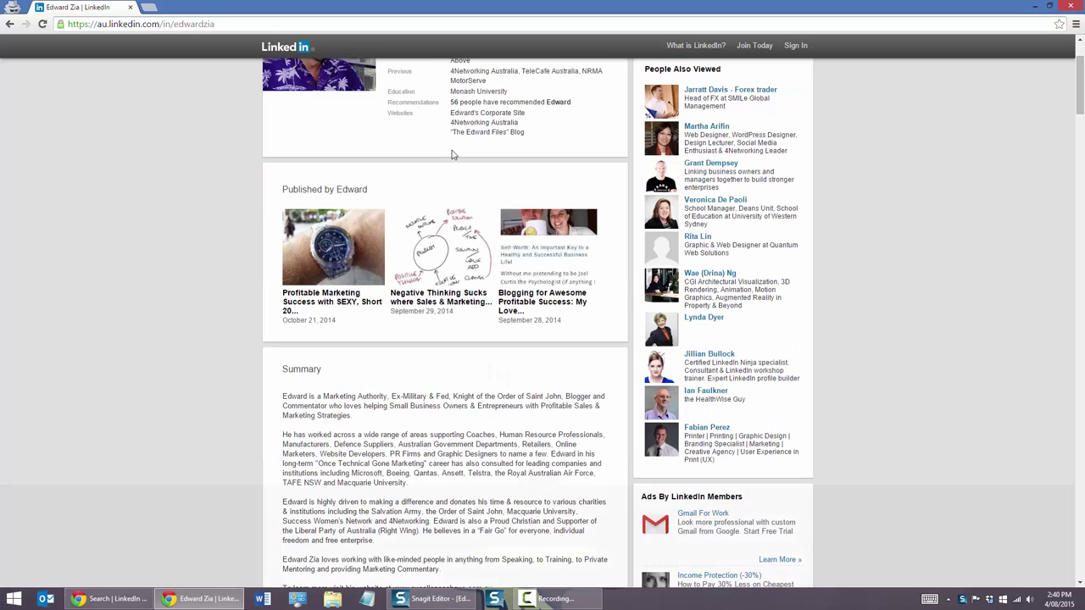
{"action": "scroll", "coordinate": [585, 379], "scroll_direction": "down", "scroll_amount": 2}
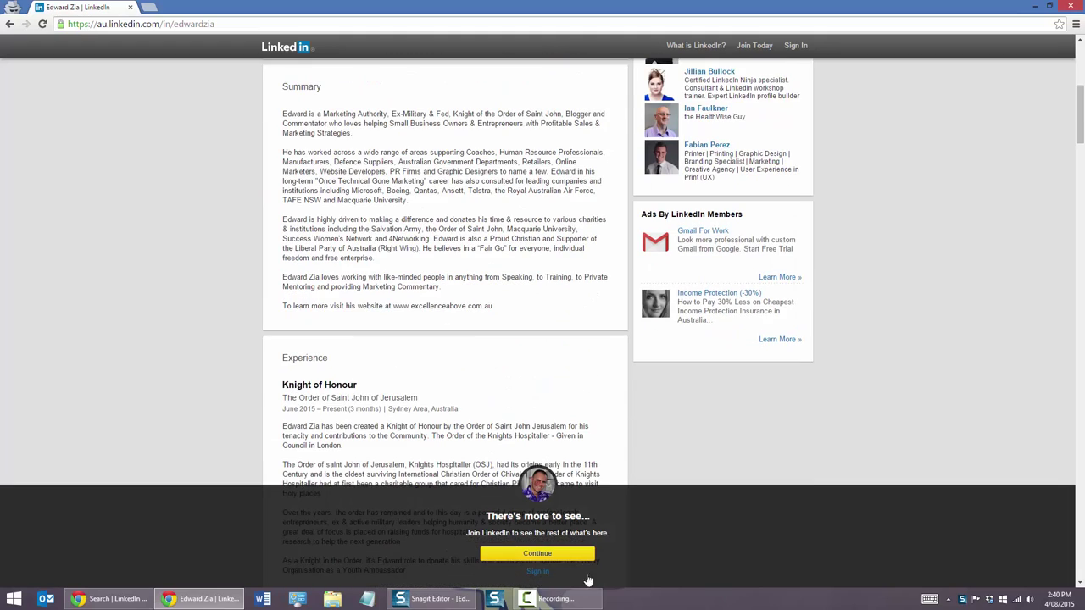
{"action": "scroll", "coordinate": [550, 559], "scroll_direction": "down", "scroll_amount": 3}
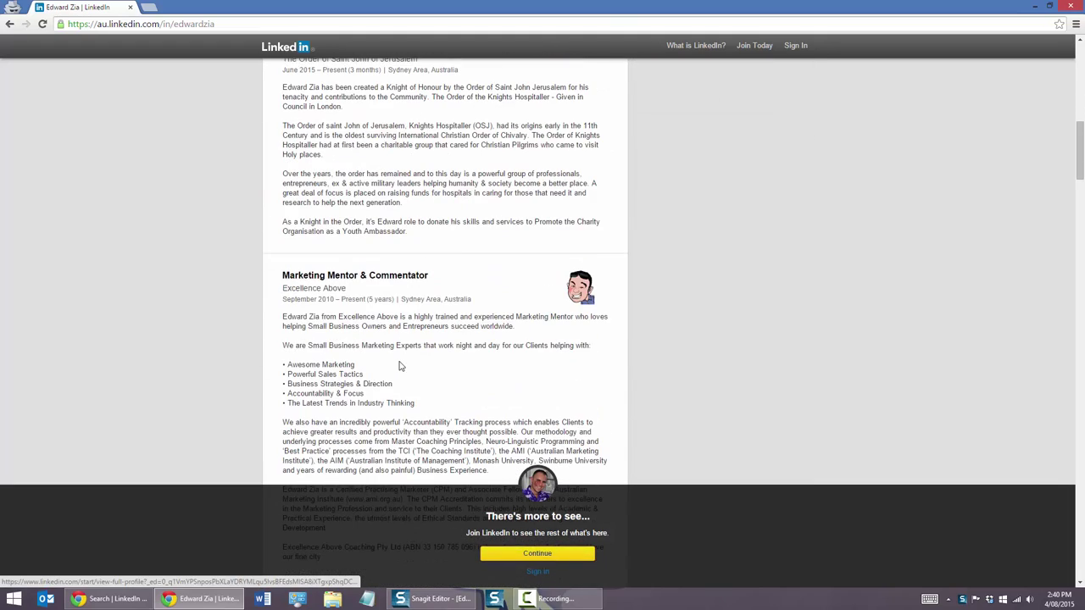
{"action": "scroll", "coordinate": [401, 369], "scroll_direction": "up", "scroll_amount": 6}
{"action": "scroll", "coordinate": [403, 387], "scroll_direction": "down", "scroll_amount": 2}
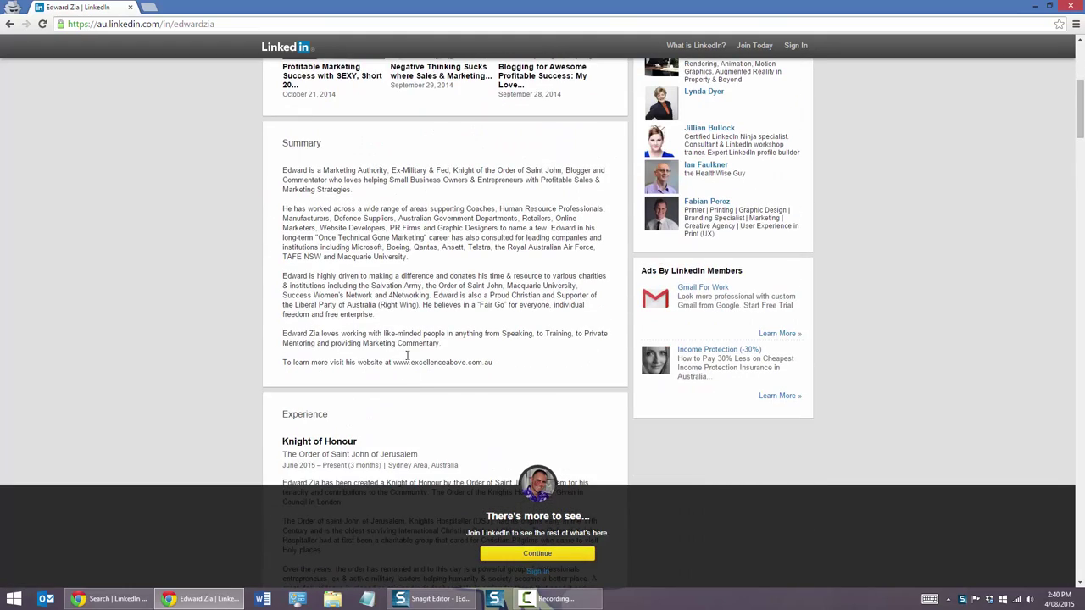
{"action": "scroll", "coordinate": [332, 238], "scroll_direction": "up", "scroll_amount": 2}
{"action": "scroll", "coordinate": [365, 186], "scroll_direction": "down", "scroll_amount": 3}
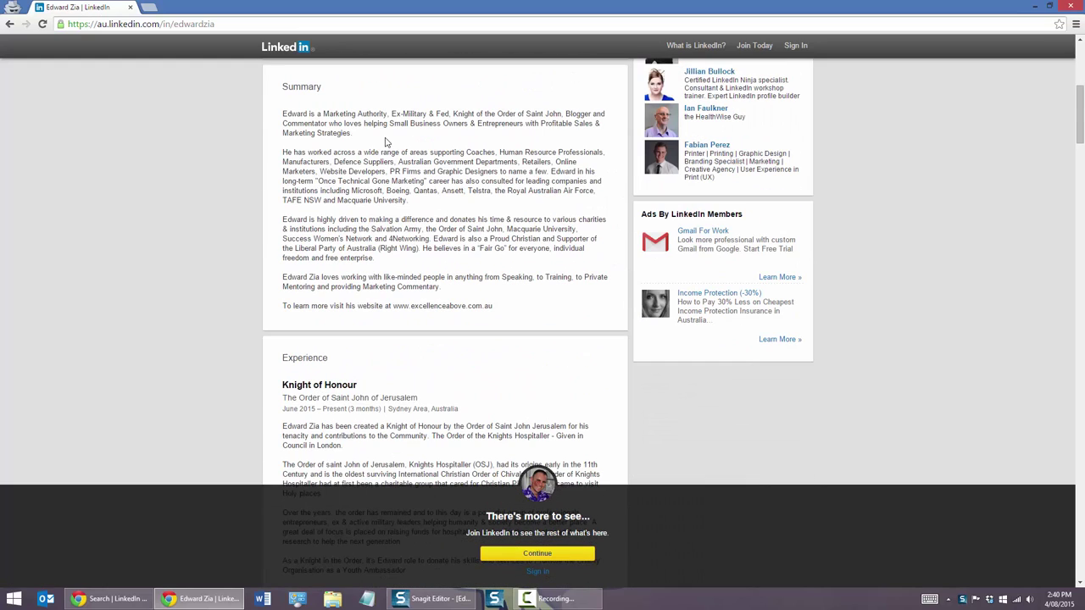
{"action": "scroll", "coordinate": [381, 140], "scroll_direction": "up", "scroll_amount": 5}
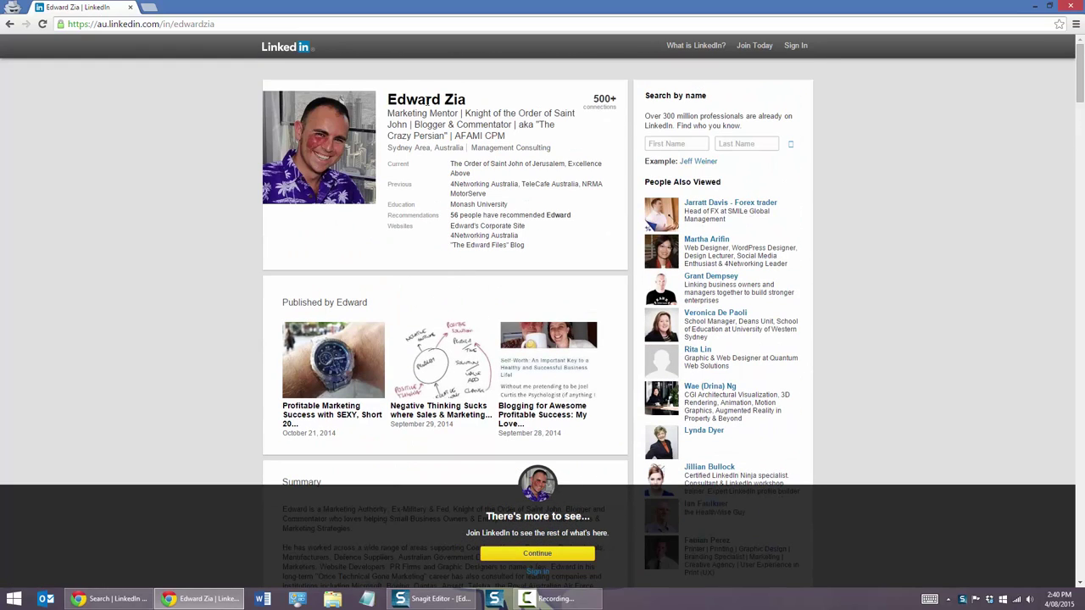
{"action": "scroll", "coordinate": [455, 164], "scroll_direction": "down", "scroll_amount": 2}
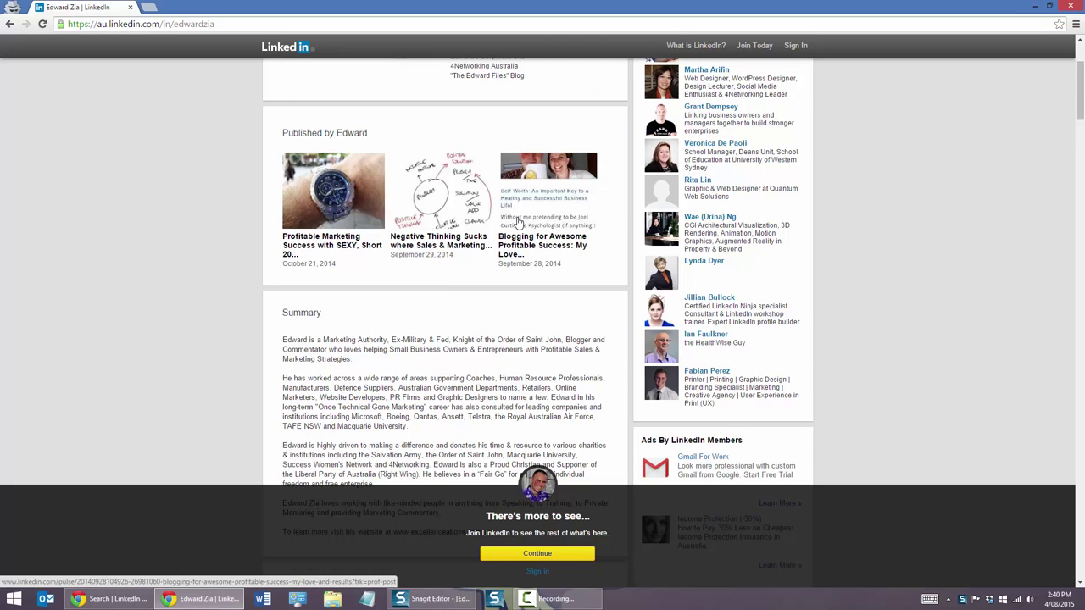
{"action": "scroll", "coordinate": [520, 223], "scroll_direction": "down", "scroll_amount": 3}
{"action": "scroll", "coordinate": [520, 222], "scroll_direction": "up", "scroll_amount": 2}
{"action": "scroll", "coordinate": [520, 222], "scroll_direction": "down", "scroll_amount": 1}
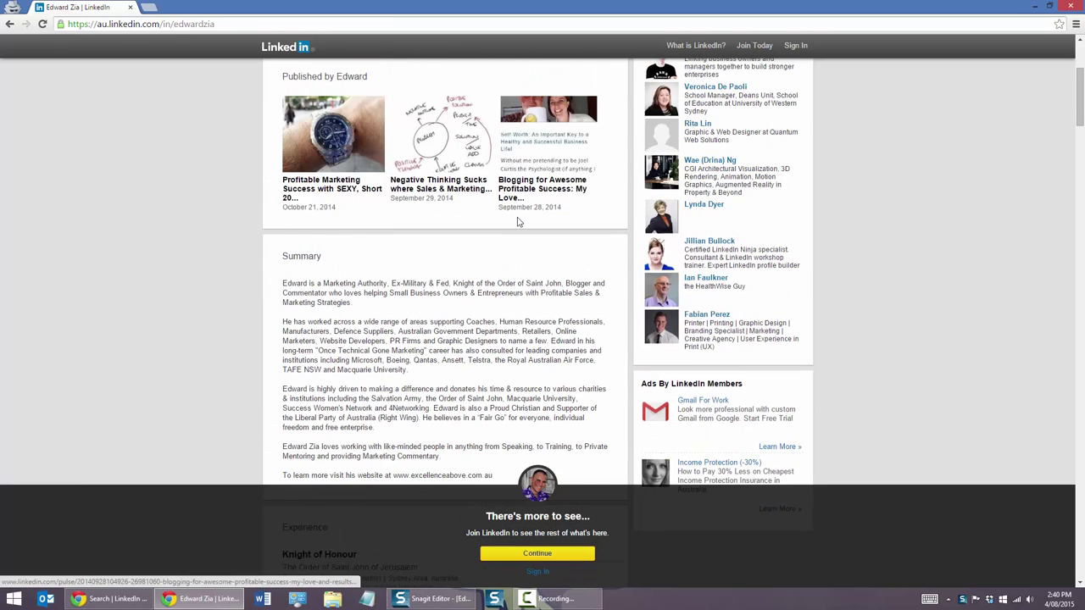
{"action": "scroll", "coordinate": [520, 222], "scroll_direction": "down", "scroll_amount": 1}
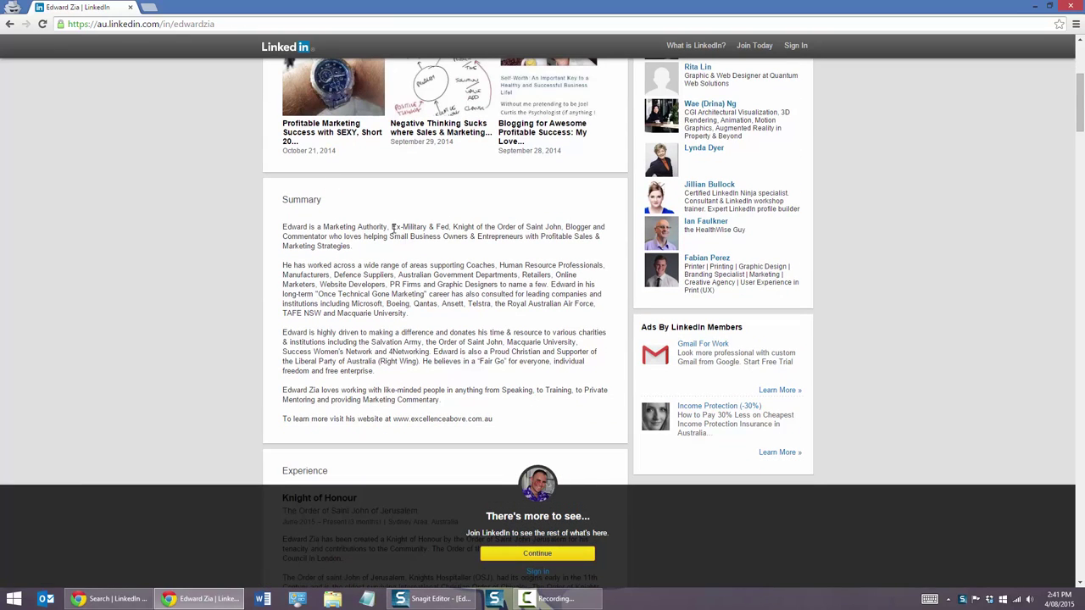
{"action": "scroll", "coordinate": [376, 250], "scroll_direction": "down", "scroll_amount": 6}
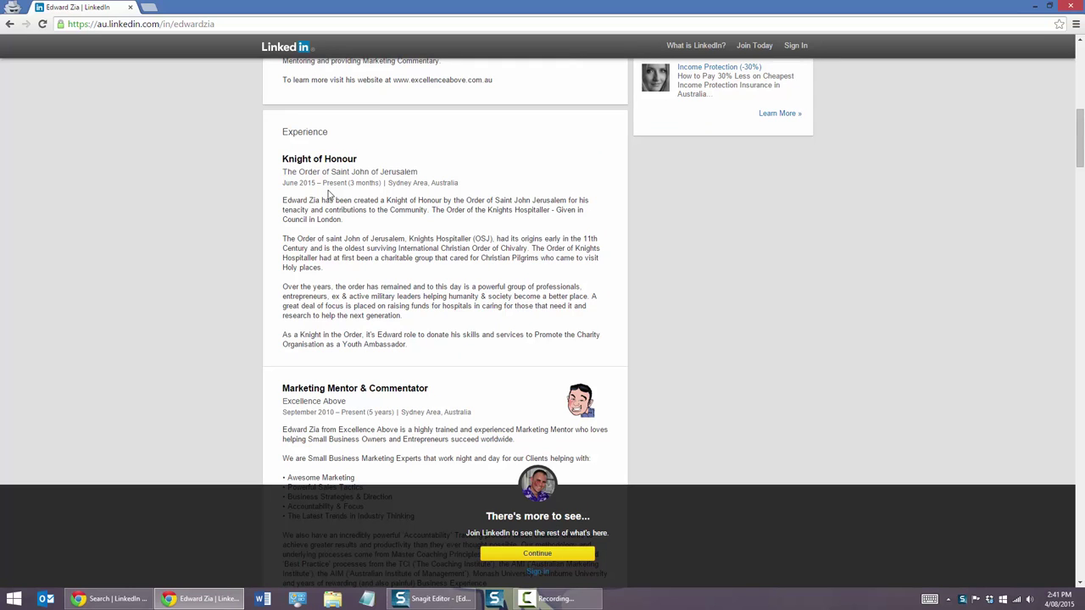
{"action": "scroll", "coordinate": [329, 195], "scroll_direction": "down", "scroll_amount": 5}
{"action": "scroll", "coordinate": [378, 177], "scroll_direction": "up", "scroll_amount": 1}
{"action": "scroll", "coordinate": [377, 177], "scroll_direction": "up", "scroll_amount": 15}
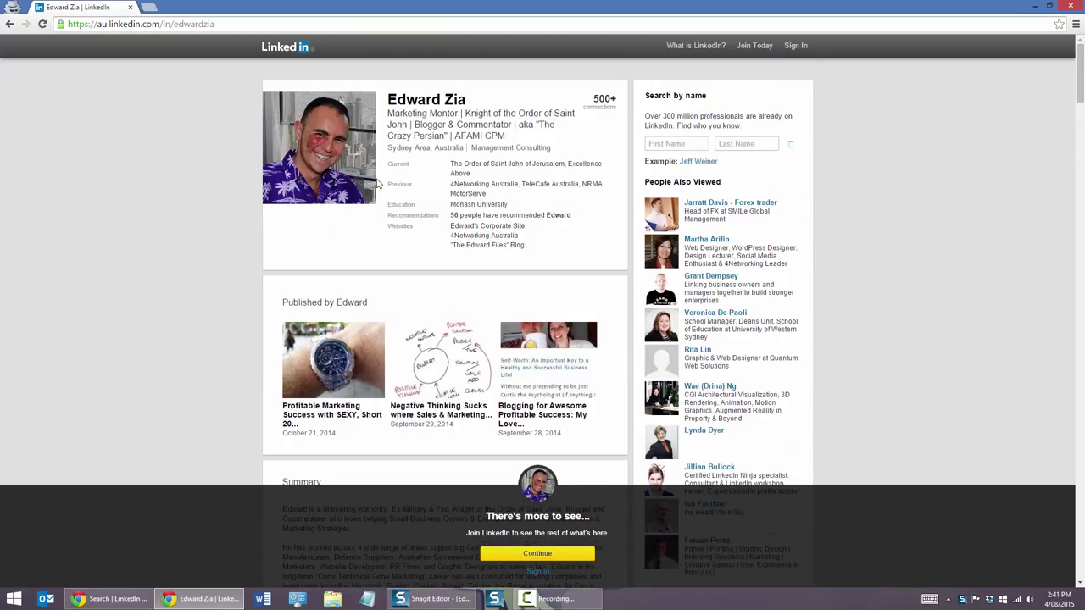
{"action": "scroll", "coordinate": [378, 184], "scroll_direction": "up", "scroll_amount": 3}
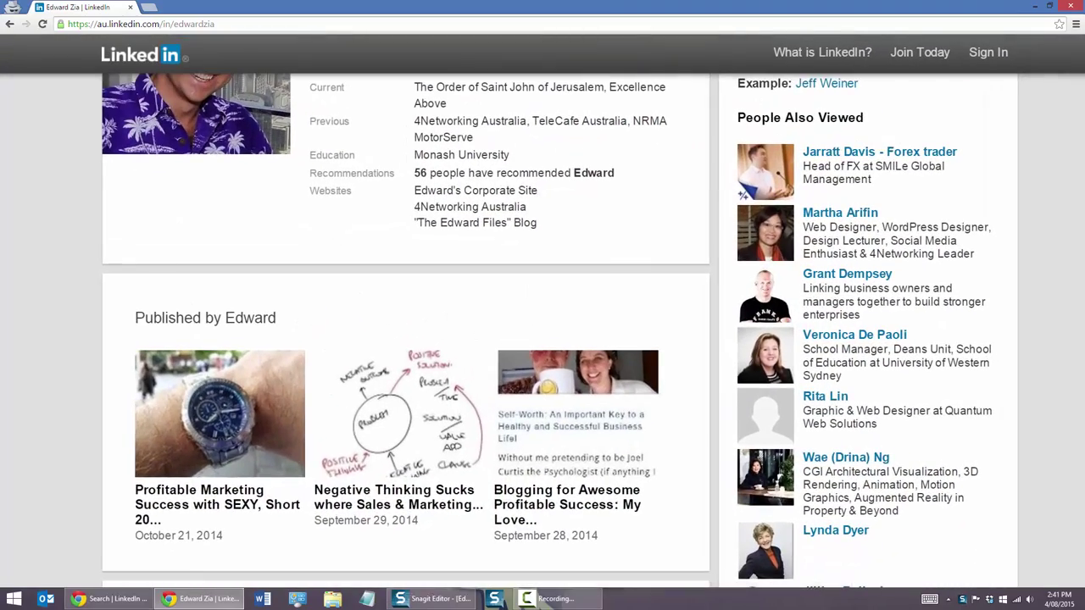
{"action": "scroll", "coordinate": [378, 184], "scroll_direction": "down", "scroll_amount": 2}
{"action": "scroll", "coordinate": [378, 184], "scroll_direction": "down", "scroll_amount": 4}
{"action": "scroll", "coordinate": [378, 184], "scroll_direction": "up", "scroll_amount": 1}
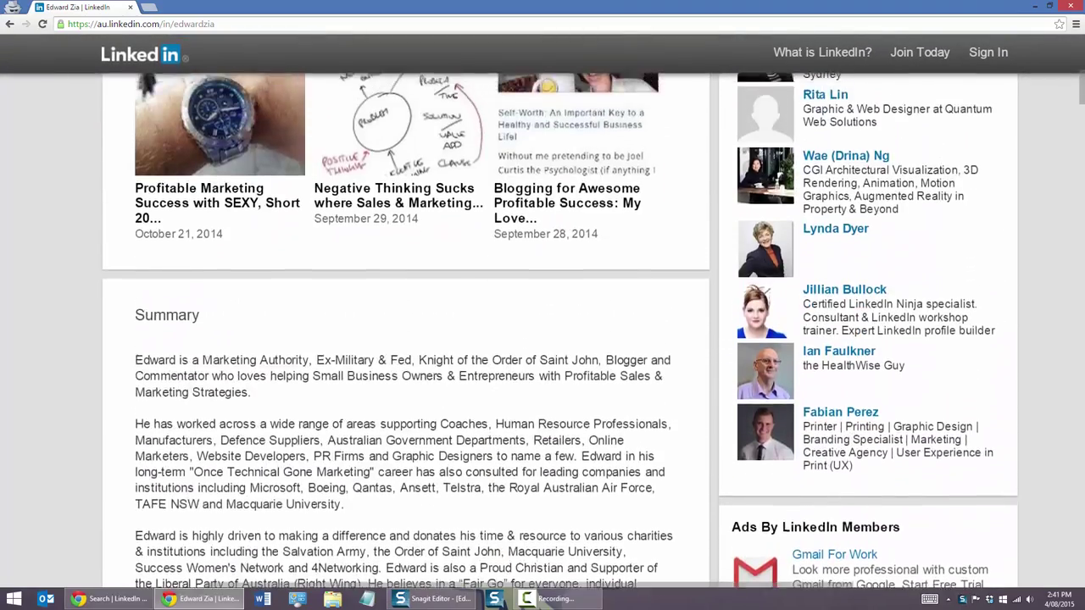
{"action": "scroll", "coordinate": [378, 184], "scroll_direction": "down", "scroll_amount": 1}
{"action": "scroll", "coordinate": [543, 331], "scroll_direction": "left", "scroll_amount": 2}
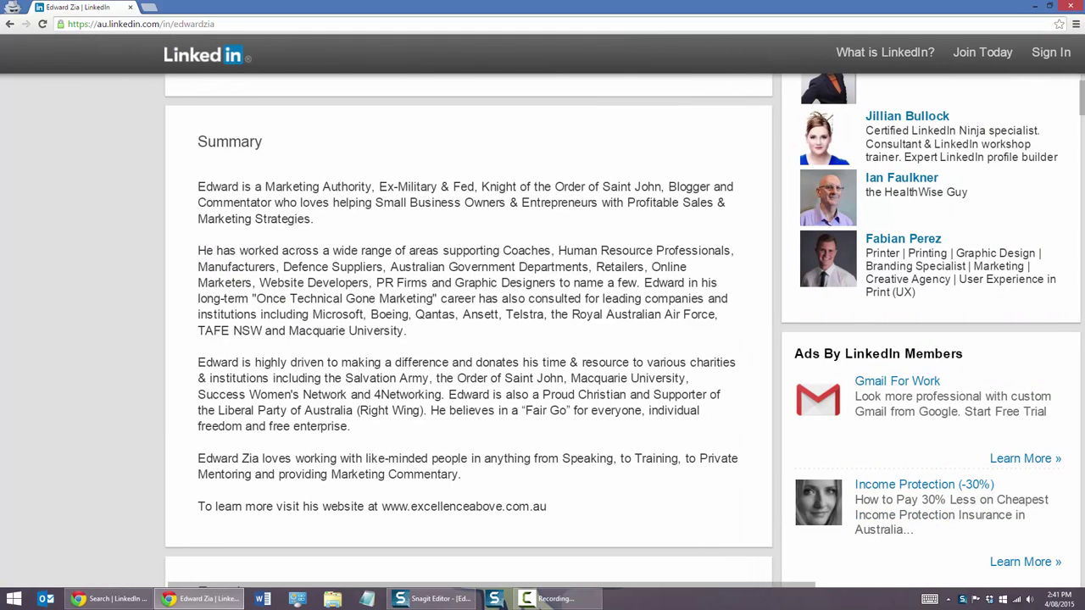
{"action": "key", "text": "ctrl+plus"}
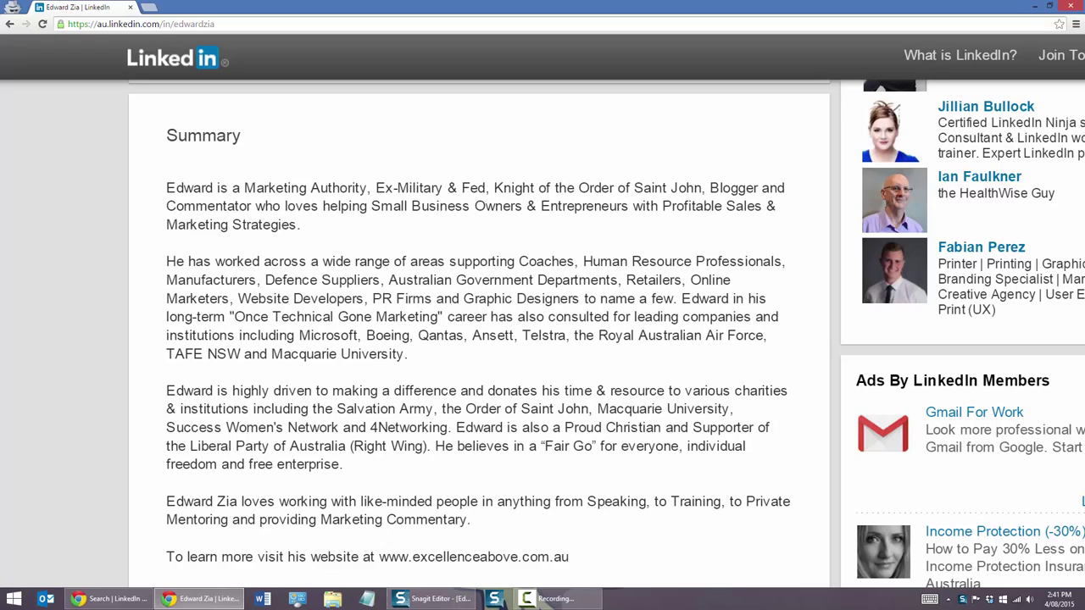
{"action": "scroll", "coordinate": [479, 331], "scroll_direction": "down", "scroll_amount": 5}
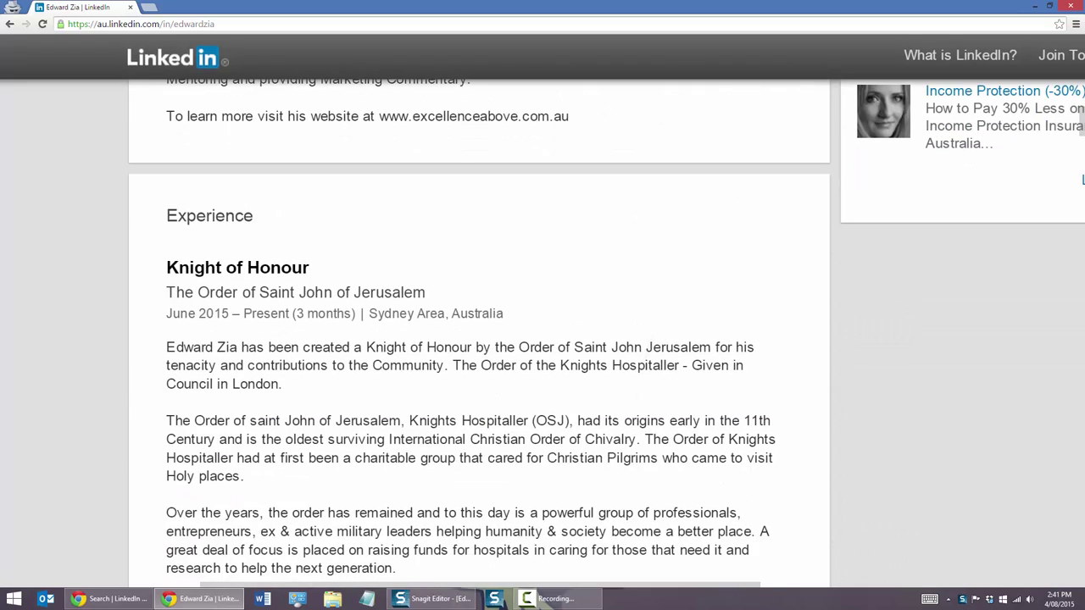
{"action": "scroll", "coordinate": [479, 330], "scroll_direction": "down", "scroll_amount": 2}
{"action": "scroll", "coordinate": [479, 331], "scroll_direction": "down", "scroll_amount": 10}
{"action": "scroll", "coordinate": [479, 331], "scroll_direction": "down", "scroll_amount": 4}
{"action": "scroll", "coordinate": [479, 330], "scroll_direction": "up", "scroll_amount": 2}
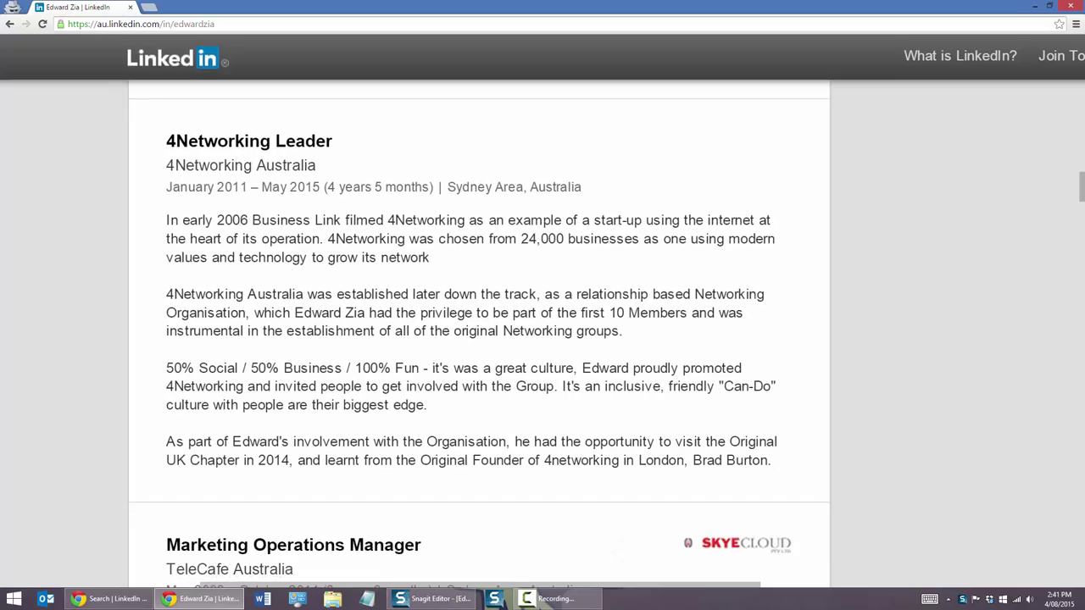
{"action": "scroll", "coordinate": [479, 330], "scroll_direction": "down", "scroll_amount": 1}
{"action": "scroll", "coordinate": [479, 331], "scroll_direction": "down", "scroll_amount": 6}
{"action": "scroll", "coordinate": [479, 330], "scroll_direction": "down", "scroll_amount": 8}
{"action": "scroll", "coordinate": [479, 331], "scroll_direction": "down", "scroll_amount": 12}
{"action": "scroll", "coordinate": [479, 330], "scroll_direction": "down", "scroll_amount": 10}
{"action": "scroll", "coordinate": [479, 331], "scroll_direction": "down", "scroll_amount": 6}
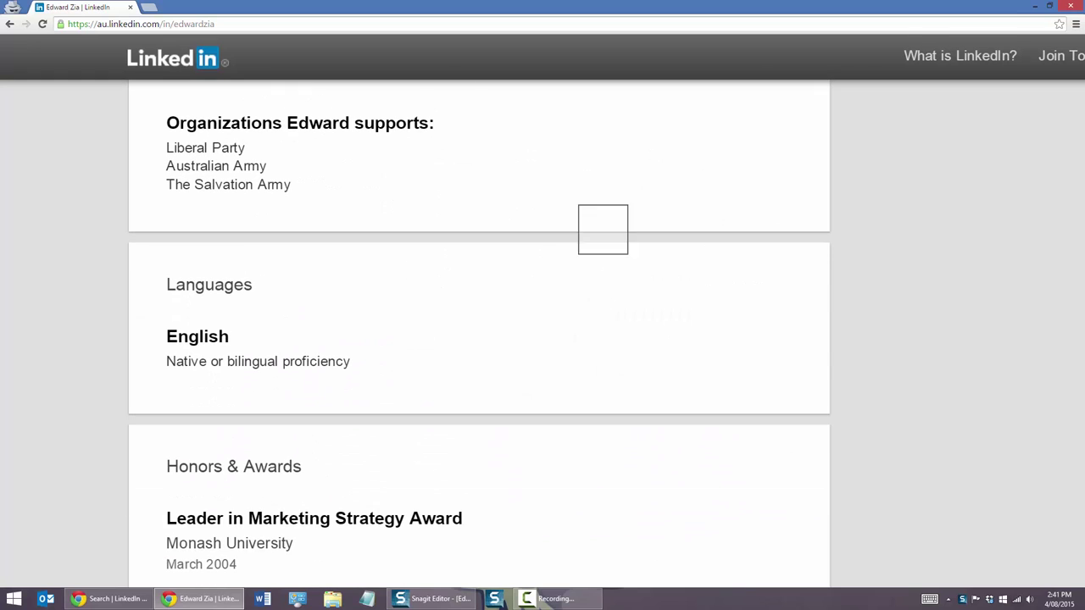
{"action": "scroll", "coordinate": [479, 330], "scroll_direction": "down", "scroll_amount": 5}
{"action": "scroll", "coordinate": [445, 331], "scroll_direction": "up", "scroll_amount": 3}
{"action": "scroll", "coordinate": [445, 331], "scroll_direction": "up", "scroll_amount": 20}
{"action": "scroll", "coordinate": [445, 331], "scroll_direction": "up", "scroll_amount": 10}
{"action": "key", "text": "ctrl+plus"}
{"action": "key", "text": "ctrl+plus"}
{"action": "key", "text": "ctrl+plus"}
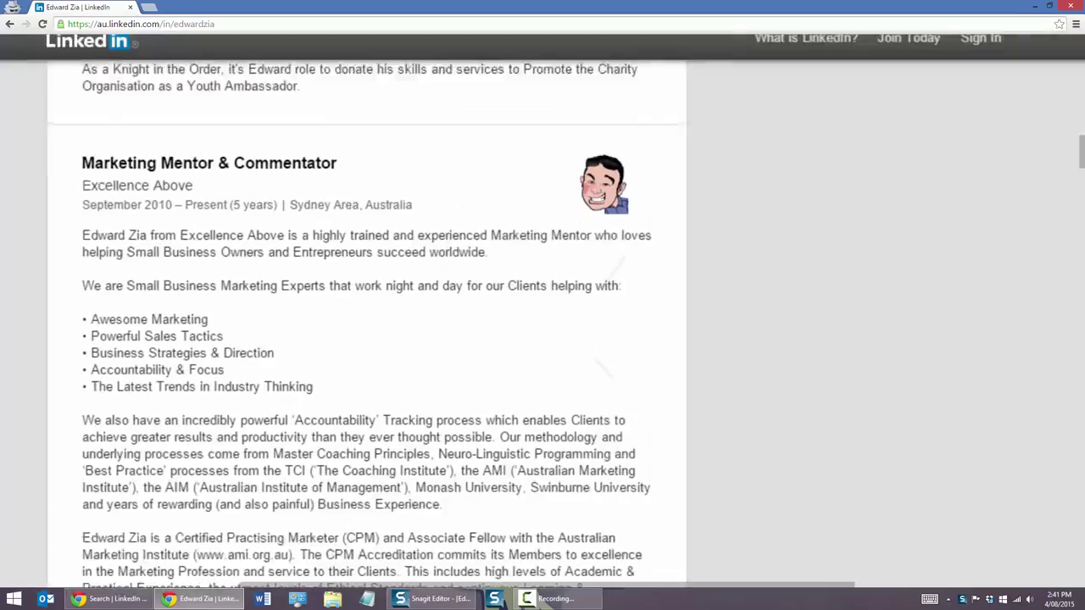
{"action": "key", "text": "ctrl+plus"}
{"action": "key", "text": "ctrl+plus"}
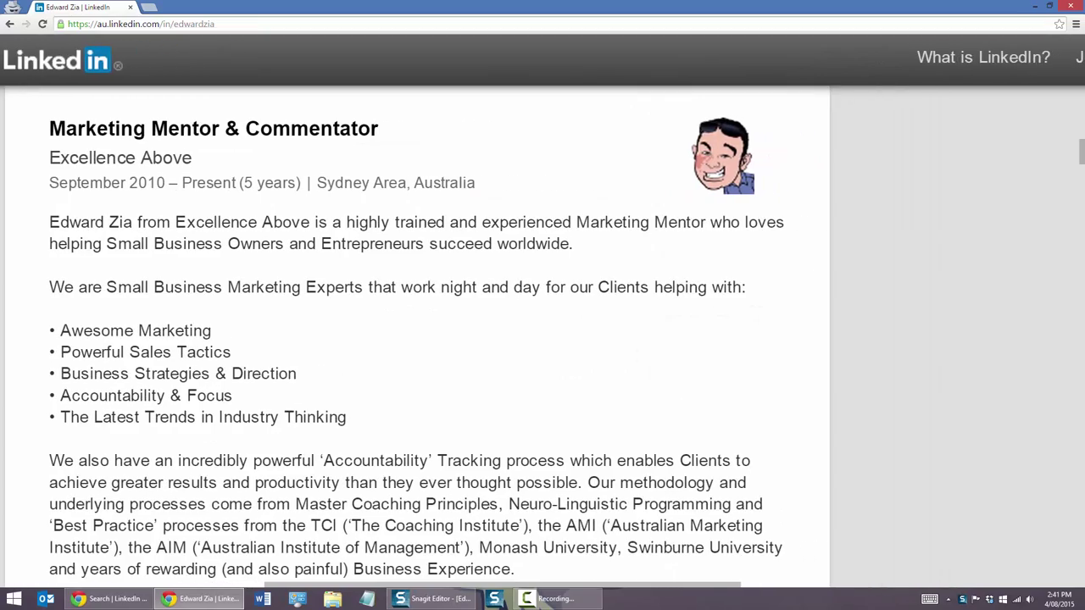
{"action": "key", "text": "ctrl+minus"}
{"action": "key", "text": "ctrl+minus"}
{"action": "key", "text": "ctrl+minus"}
{"action": "key", "text": "ctrl+minus"}
{"action": "key", "text": "ctrl+minus"}
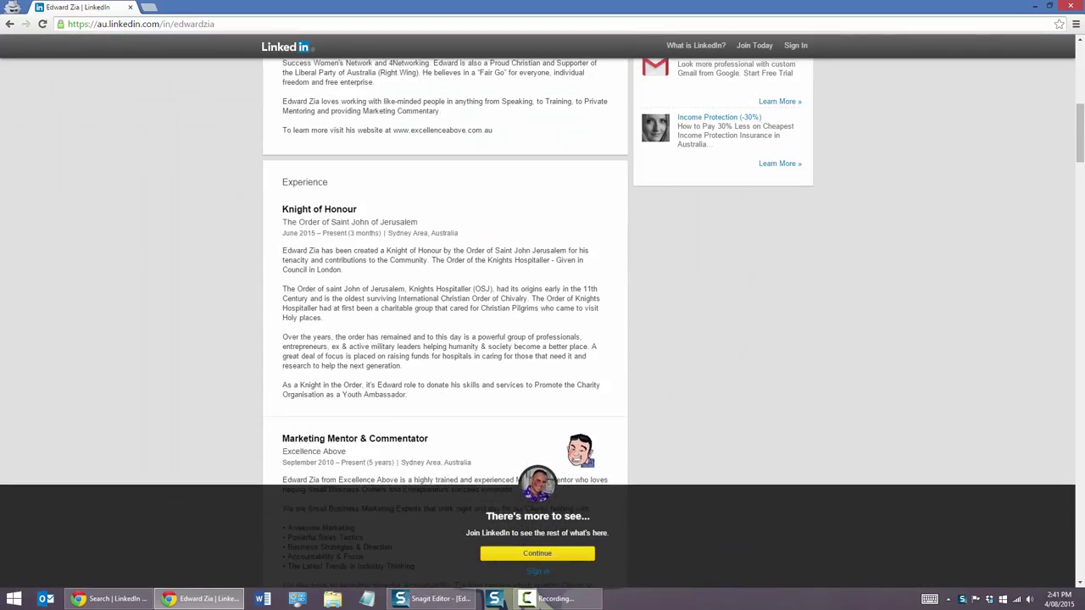
Close the public profile window and return to the signed-in LinkedIn Home feed.
{"action": "scroll", "coordinate": [542, 322], "scroll_direction": "up", "scroll_amount": 4}
{"action": "scroll", "coordinate": [543, 322], "scroll_direction": "up", "scroll_amount": 2}
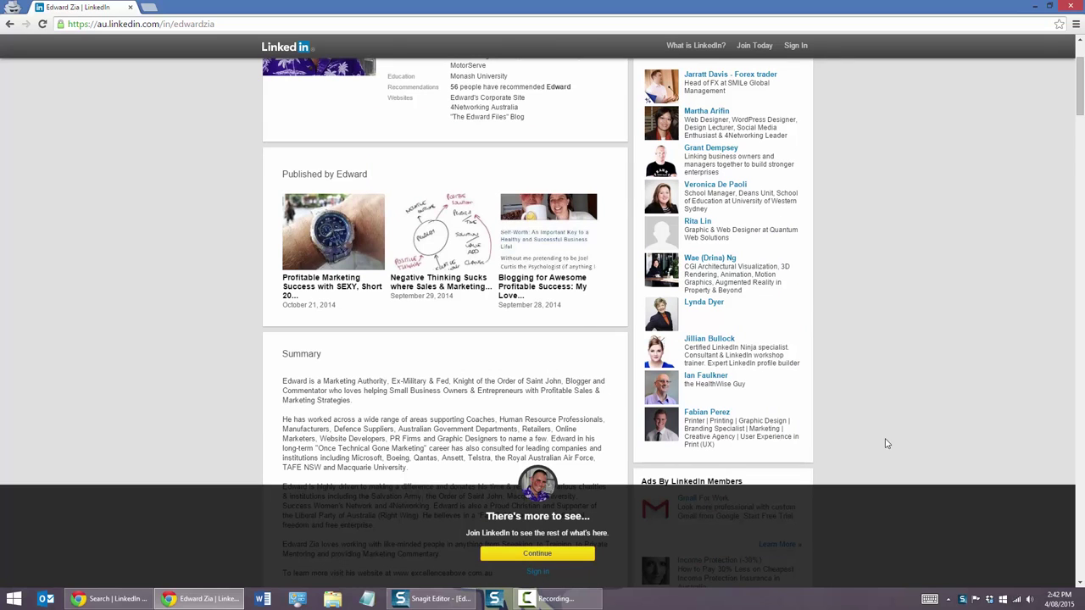
{"action": "scroll", "coordinate": [608, 188], "scroll_direction": "up", "scroll_amount": 2}
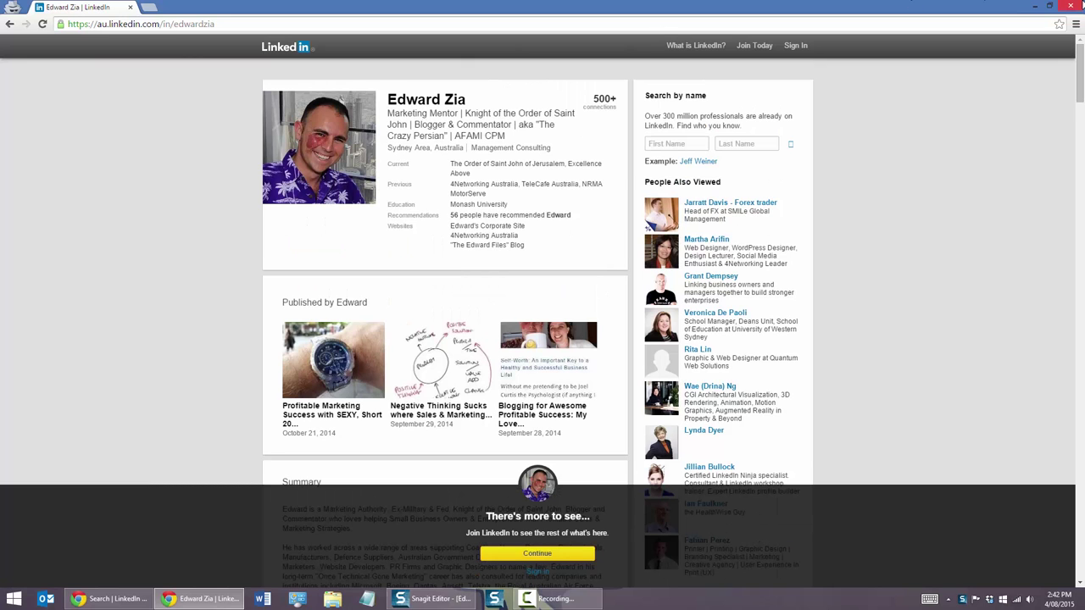
{"action": "left_click", "coordinate": [1076, 6]}
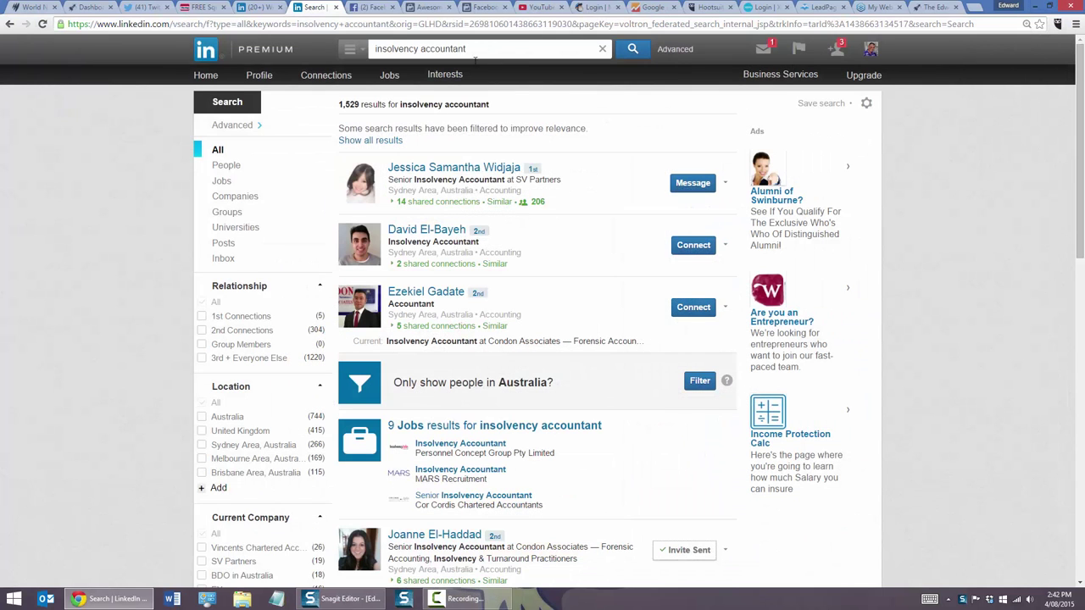
{"action": "left_click", "coordinate": [200, 78]}
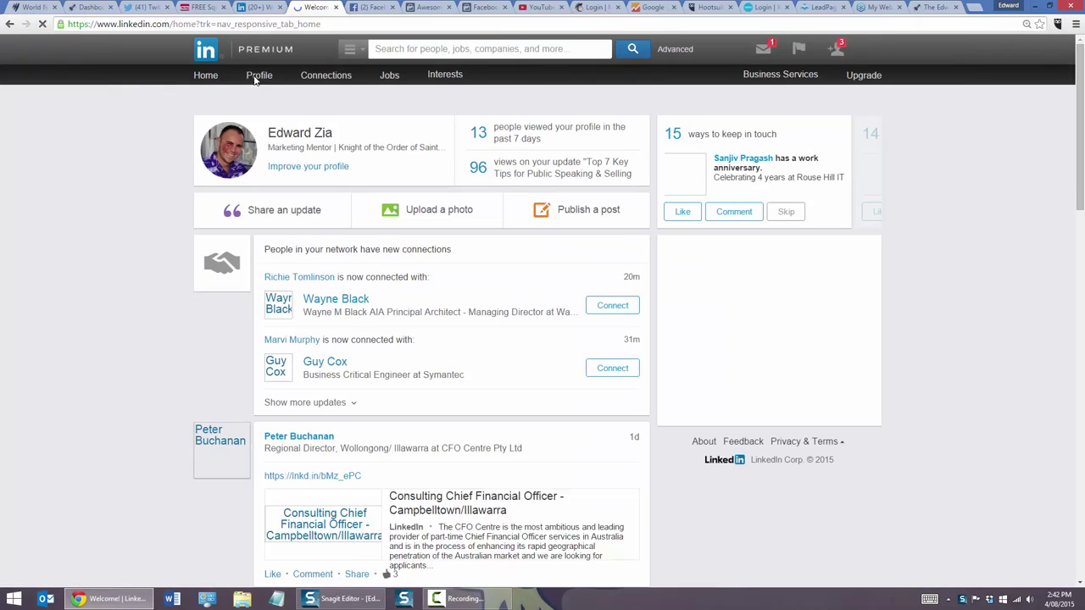
{"action": "mouse_move", "coordinate": [259, 82]}
{"action": "mouse_move", "coordinate": [336, 88]}
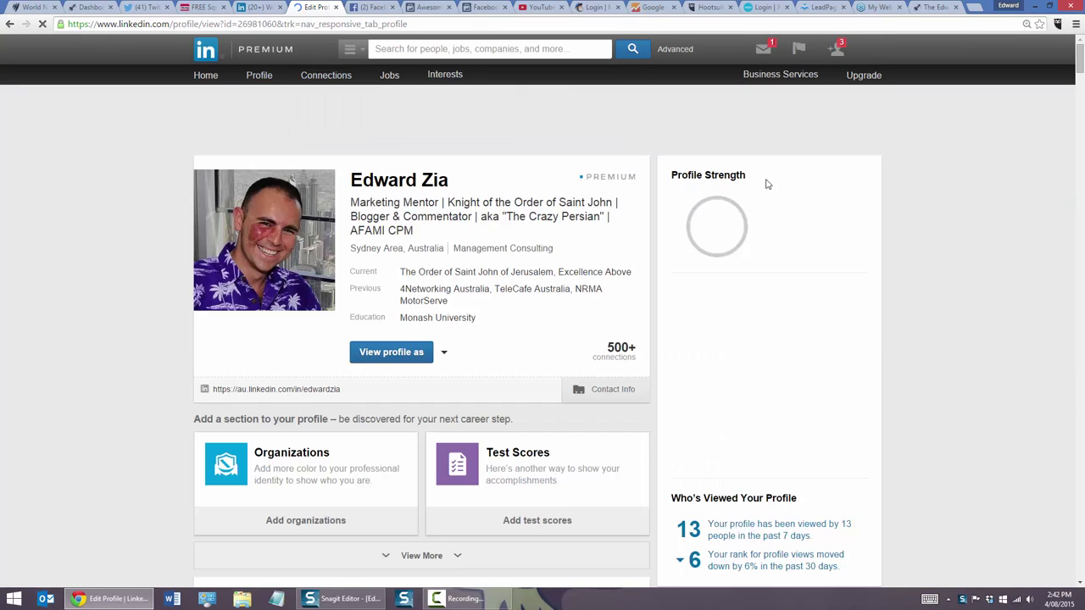
Scroll through the own profile's Summary and Experience sections.
{"action": "scroll", "coordinate": [777, 262], "scroll_direction": "down", "scroll_amount": 7}
{"action": "scroll", "coordinate": [793, 283], "scroll_direction": "down", "scroll_amount": 2}
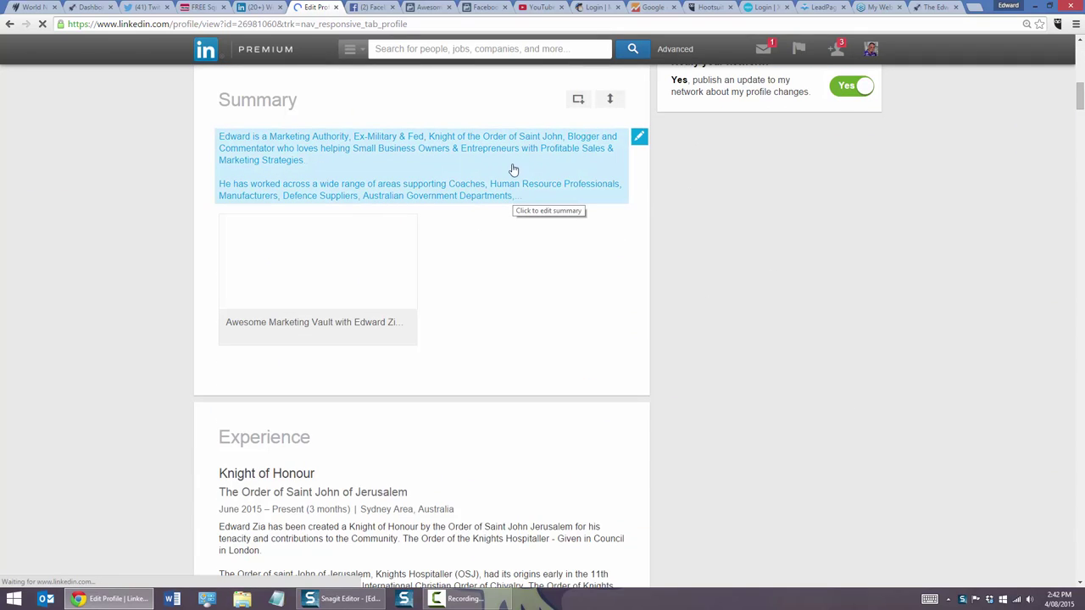
{"action": "scroll", "coordinate": [508, 174], "scroll_direction": "down", "scroll_amount": 5}
{"action": "scroll", "coordinate": [507, 174], "scroll_direction": "down", "scroll_amount": 6}
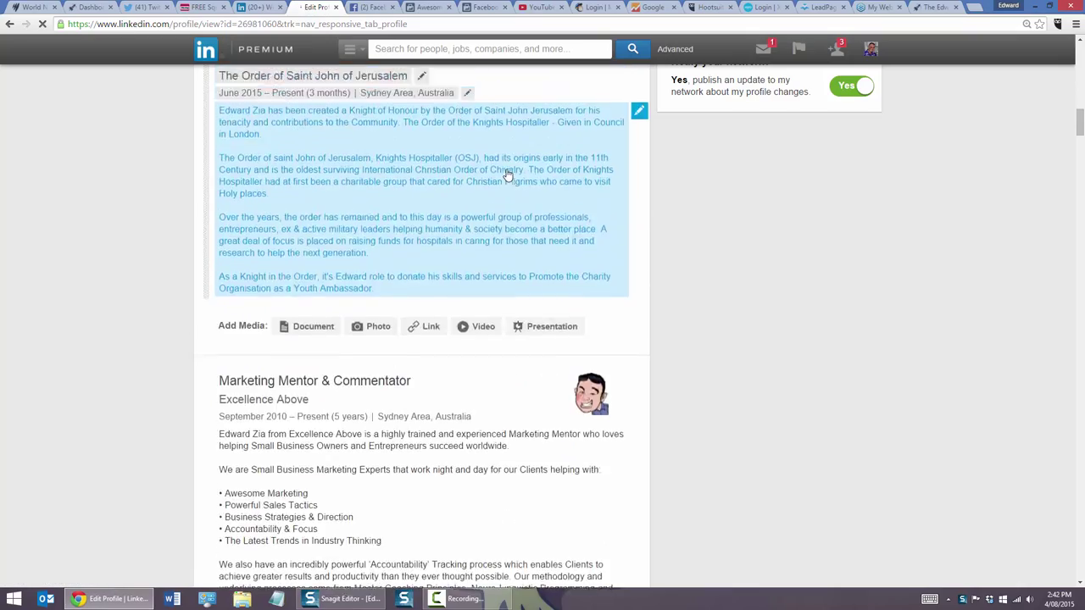
{"action": "scroll", "coordinate": [496, 184], "scroll_direction": "down", "scroll_amount": 1}
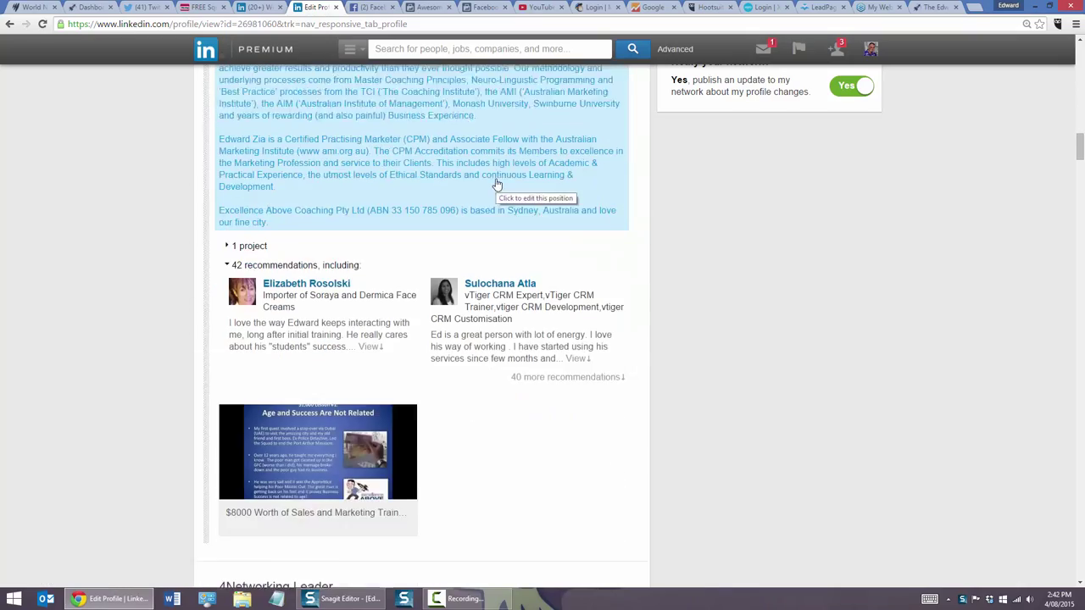
{"action": "scroll", "coordinate": [497, 186], "scroll_direction": "up", "scroll_amount": 8}
{"action": "scroll", "coordinate": [499, 194], "scroll_direction": "up", "scroll_amount": 9}
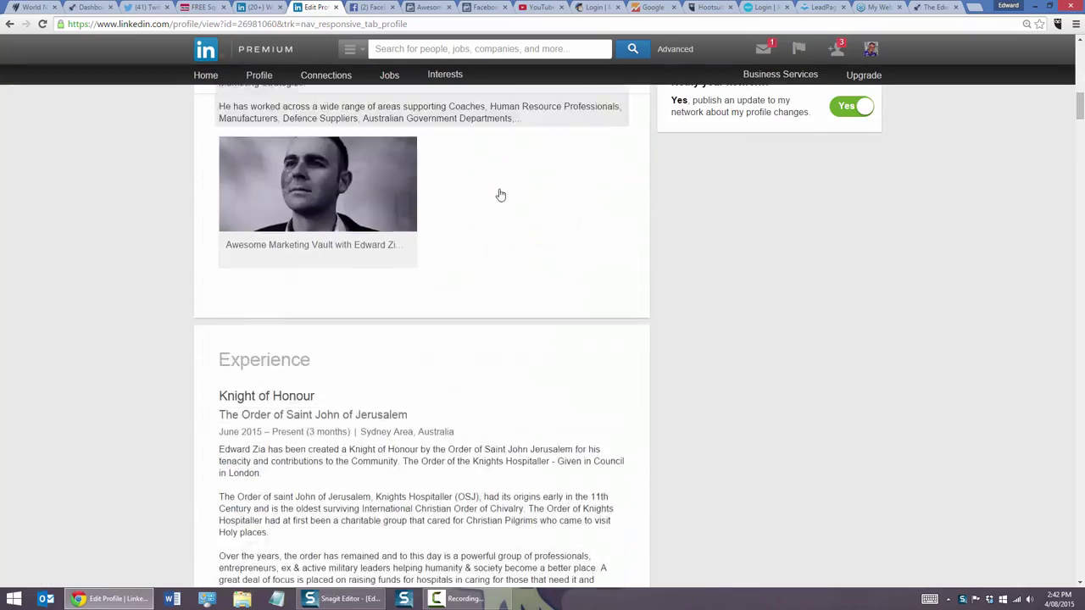
{"action": "scroll", "coordinate": [432, 341], "scroll_direction": "down", "scroll_amount": 3}
{"action": "scroll", "coordinate": [434, 343], "scroll_direction": "down", "scroll_amount": 20}
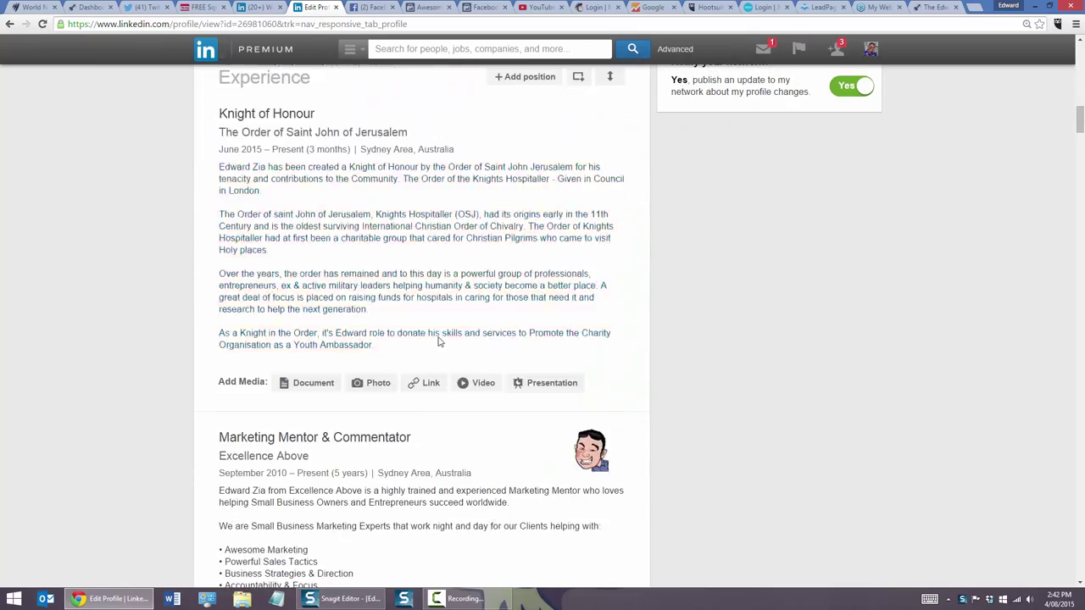
{"action": "scroll", "coordinate": [439, 343], "scroll_direction": "down", "scroll_amount": 6}
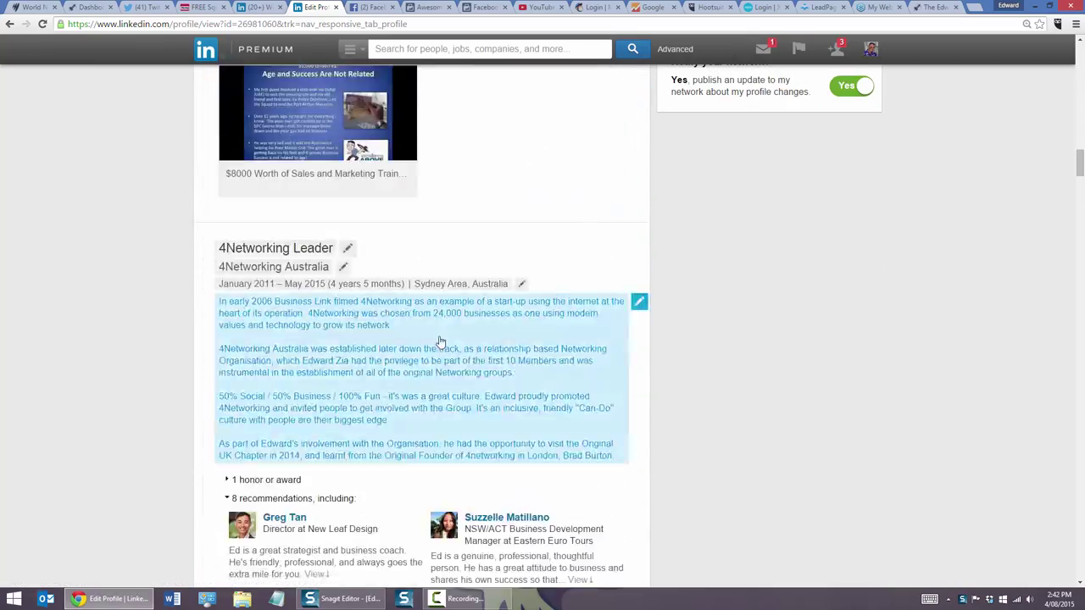
{"action": "scroll", "coordinate": [443, 341], "scroll_direction": "up", "scroll_amount": 3}
{"action": "scroll", "coordinate": [443, 341], "scroll_direction": "up", "scroll_amount": 20}
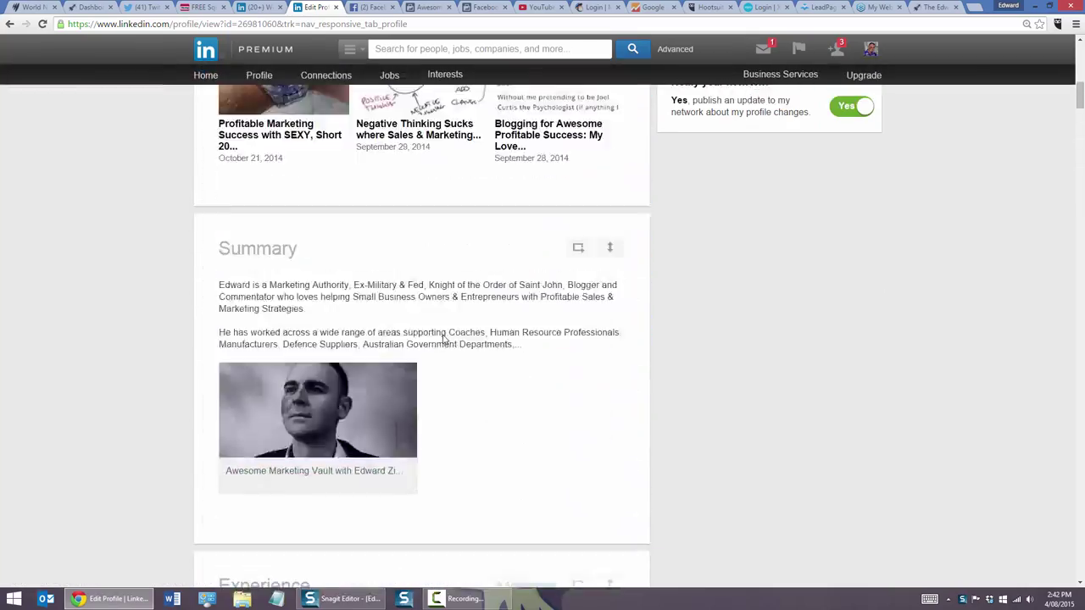
{"action": "scroll", "coordinate": [448, 337], "scroll_direction": "down", "scroll_amount": 4}
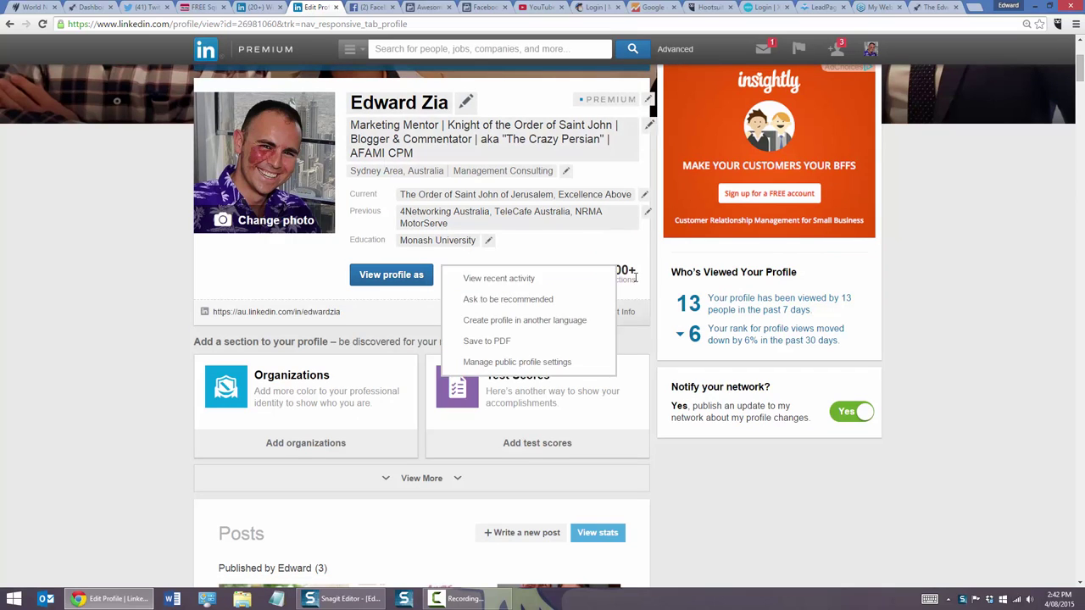
Reveal the profile's contact details and scroll through the profile sections.
{"action": "left_click", "coordinate": [610, 314]}
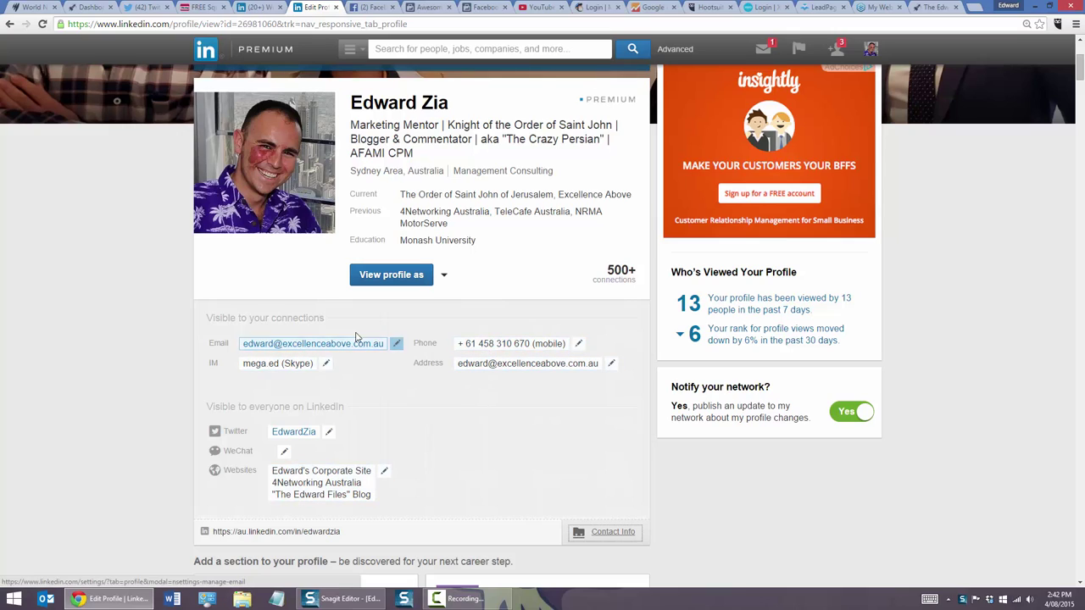
{"action": "scroll", "coordinate": [356, 337], "scroll_direction": "down", "scroll_amount": 20}
{"action": "scroll", "coordinate": [356, 337], "scroll_direction": "down", "scroll_amount": 10}
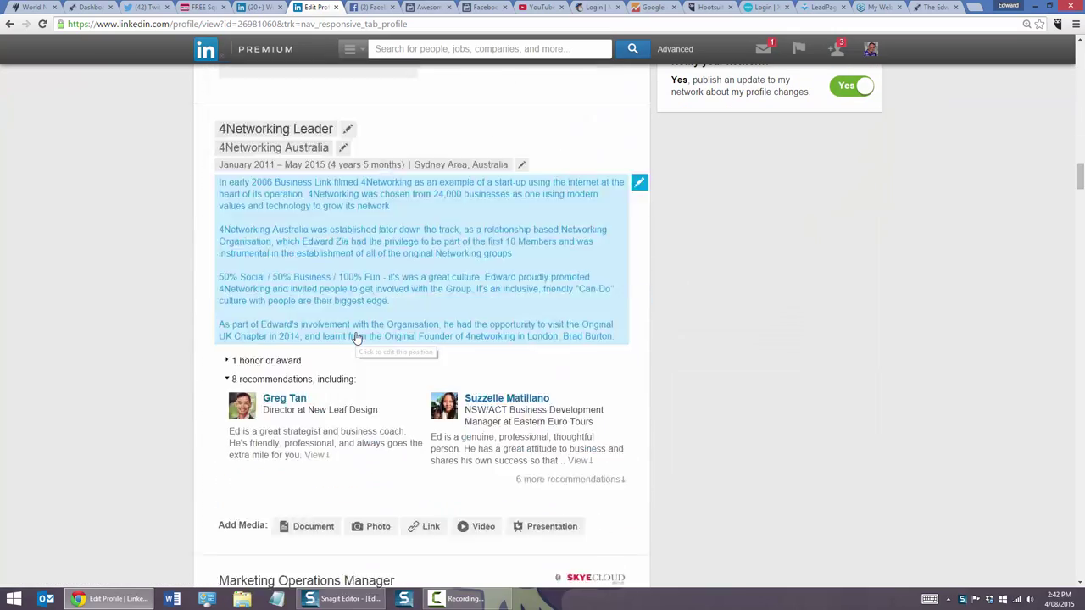
{"action": "scroll", "coordinate": [356, 334], "scroll_direction": "up", "scroll_amount": 4}
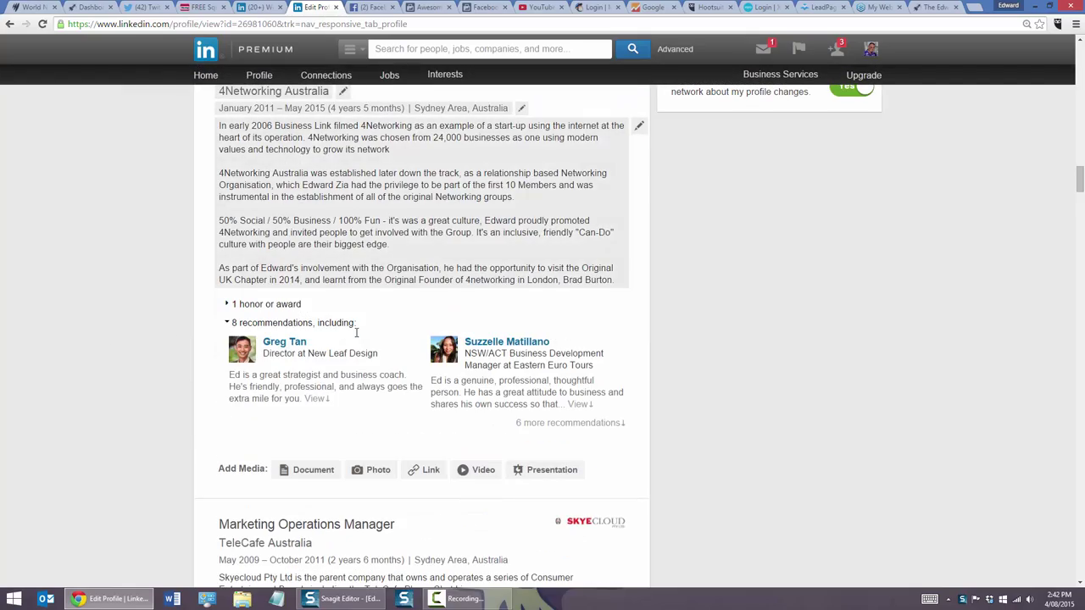
{"action": "scroll", "coordinate": [356, 337], "scroll_direction": "down", "scroll_amount": 9}
{"action": "scroll", "coordinate": [364, 373], "scroll_direction": "up", "scroll_amount": 18}
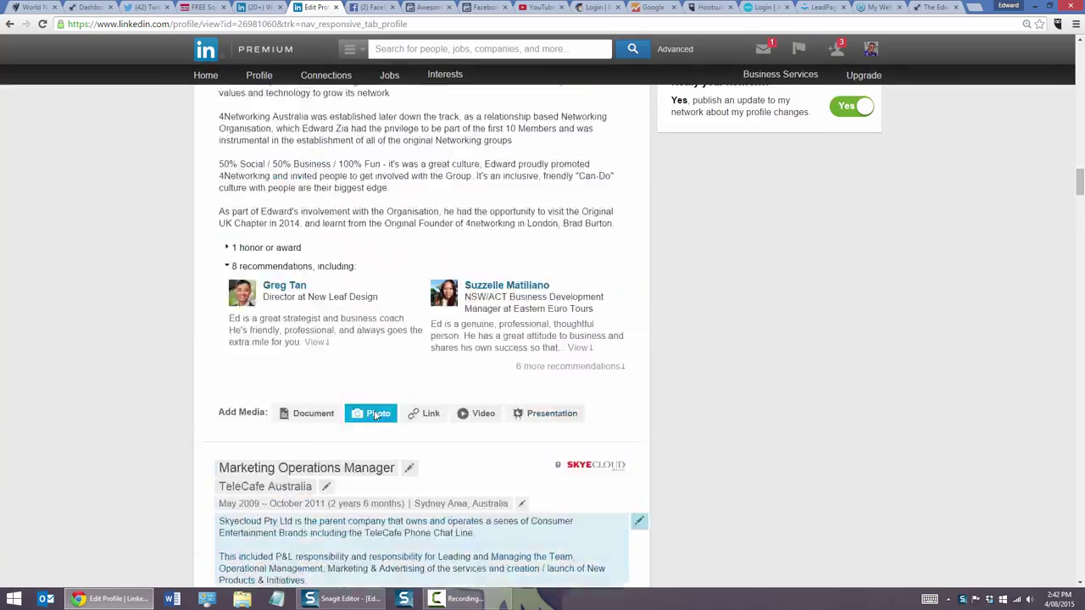
{"action": "scroll", "coordinate": [376, 415], "scroll_direction": "down", "scroll_amount": 20}
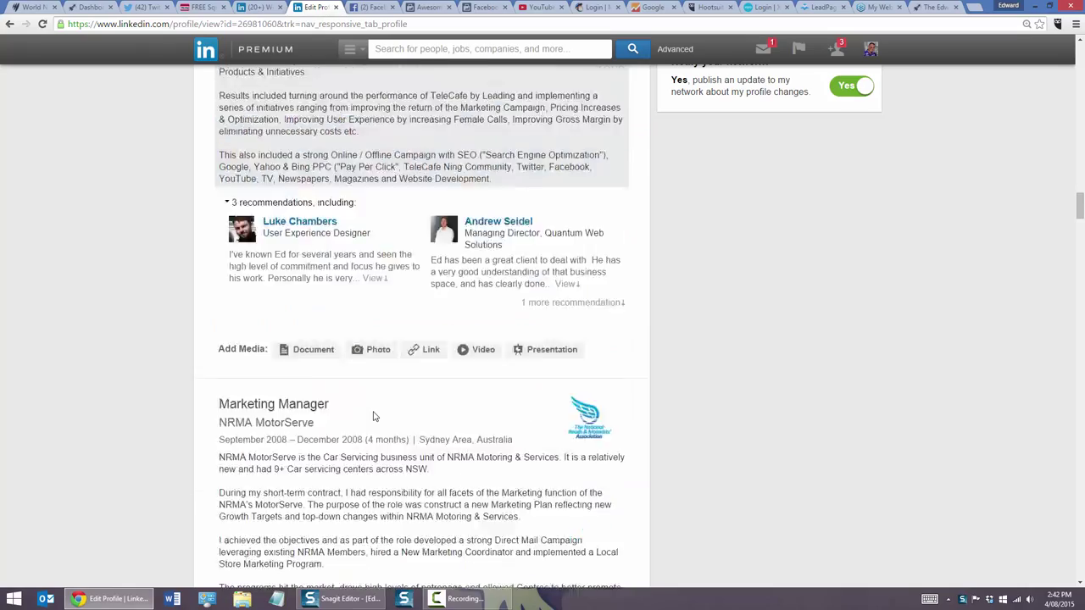
{"action": "scroll", "coordinate": [374, 417], "scroll_direction": "down", "scroll_amount": 4}
{"action": "scroll", "coordinate": [374, 418], "scroll_direction": "up", "scroll_amount": 5}
{"action": "scroll", "coordinate": [374, 418], "scroll_direction": "down", "scroll_amount": 4}
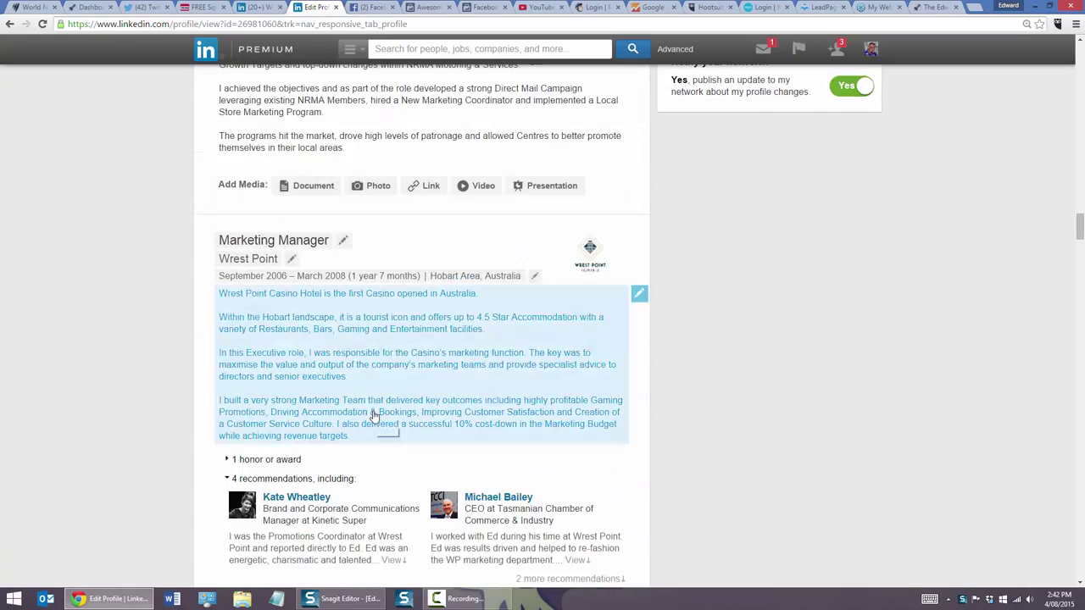
{"action": "scroll", "coordinate": [374, 415], "scroll_direction": "up", "scroll_amount": 12}
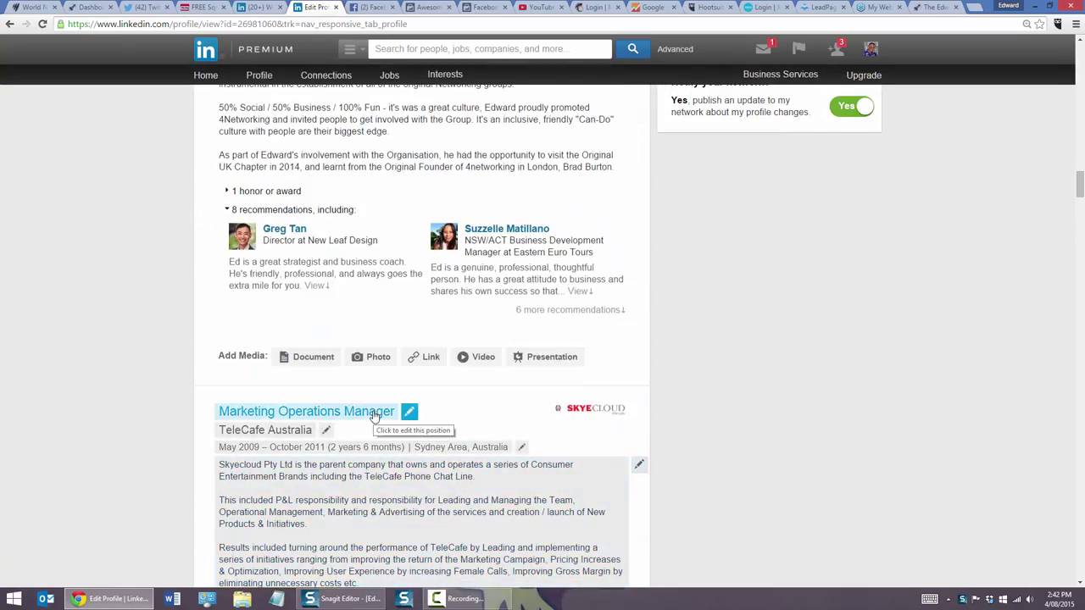
{"action": "scroll", "coordinate": [374, 415], "scroll_direction": "up", "scroll_amount": 10}
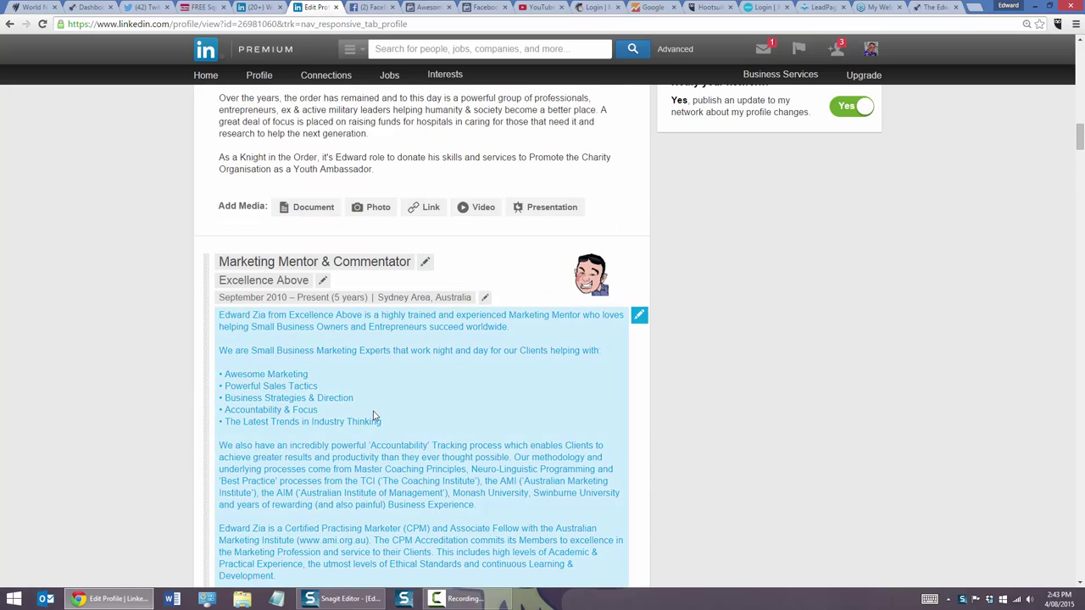
{"action": "scroll", "coordinate": [374, 417], "scroll_direction": "down", "scroll_amount": 1}
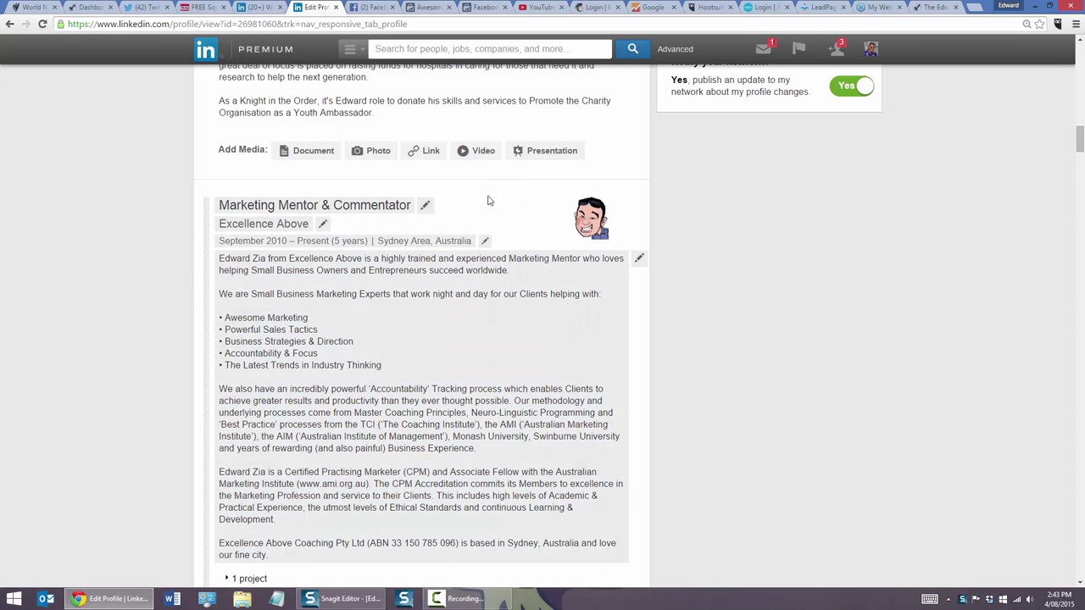
{"action": "scroll", "coordinate": [456, 246], "scroll_direction": "down", "scroll_amount": 5}
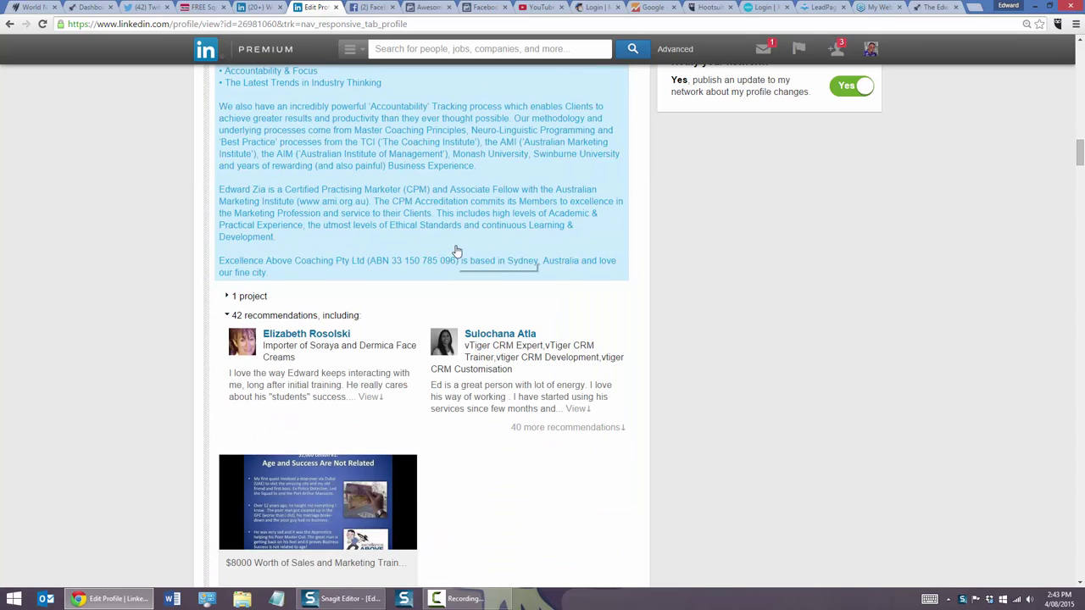
Expand the full Recommendations list, review it, and return to the profile top.
{"action": "left_click", "coordinate": [563, 428]}
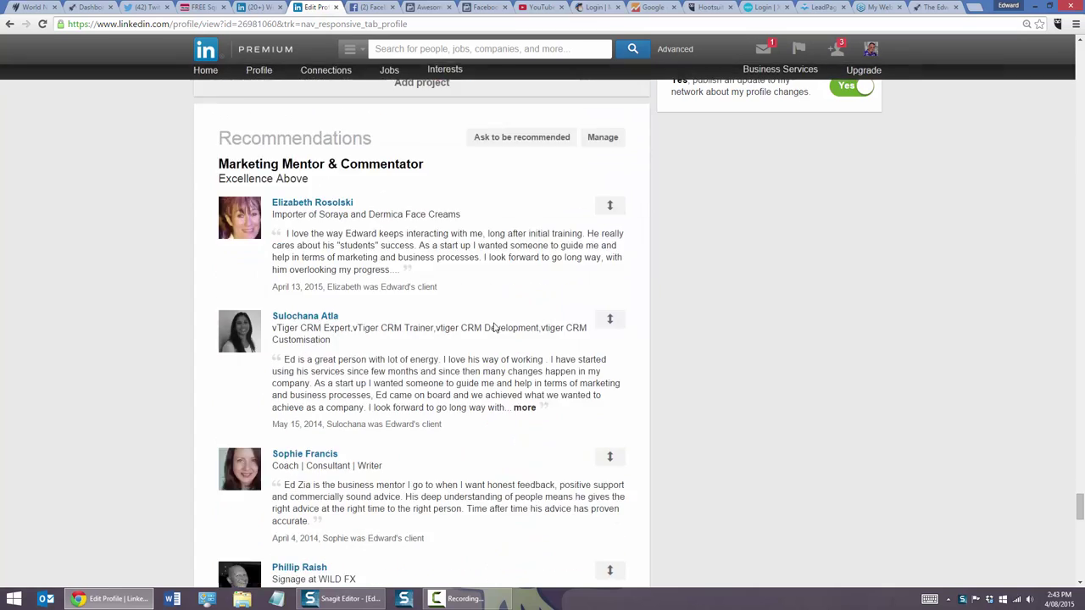
{"action": "scroll", "coordinate": [495, 326], "scroll_direction": "down", "scroll_amount": 1}
{"action": "scroll", "coordinate": [496, 329], "scroll_direction": "down", "scroll_amount": 12}
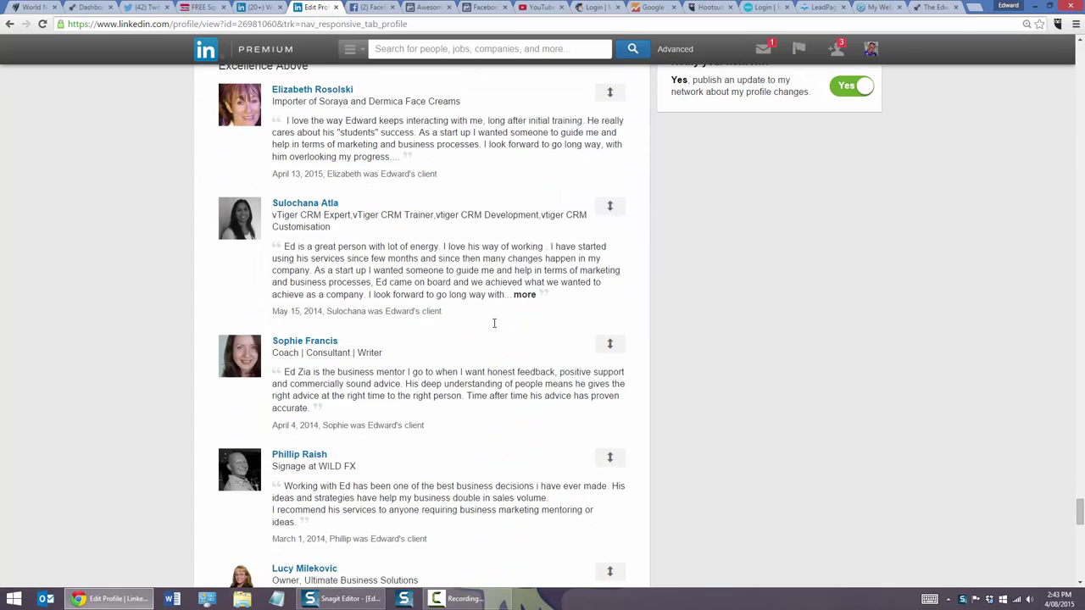
{"action": "scroll", "coordinate": [495, 328], "scroll_direction": "down", "scroll_amount": 4}
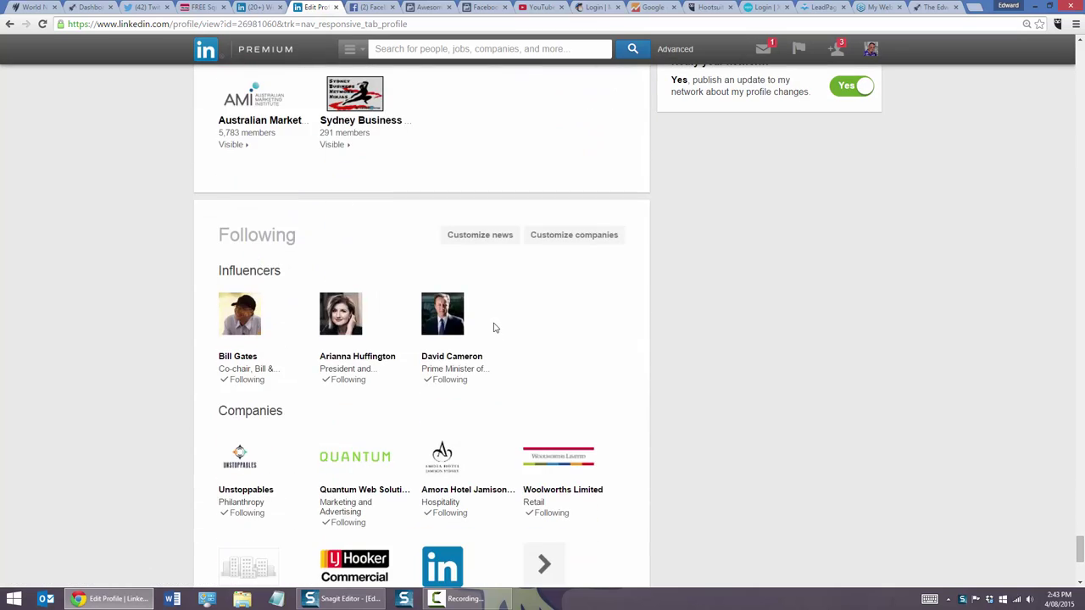
{"action": "scroll", "coordinate": [490, 328], "scroll_direction": "up", "scroll_amount": 20}
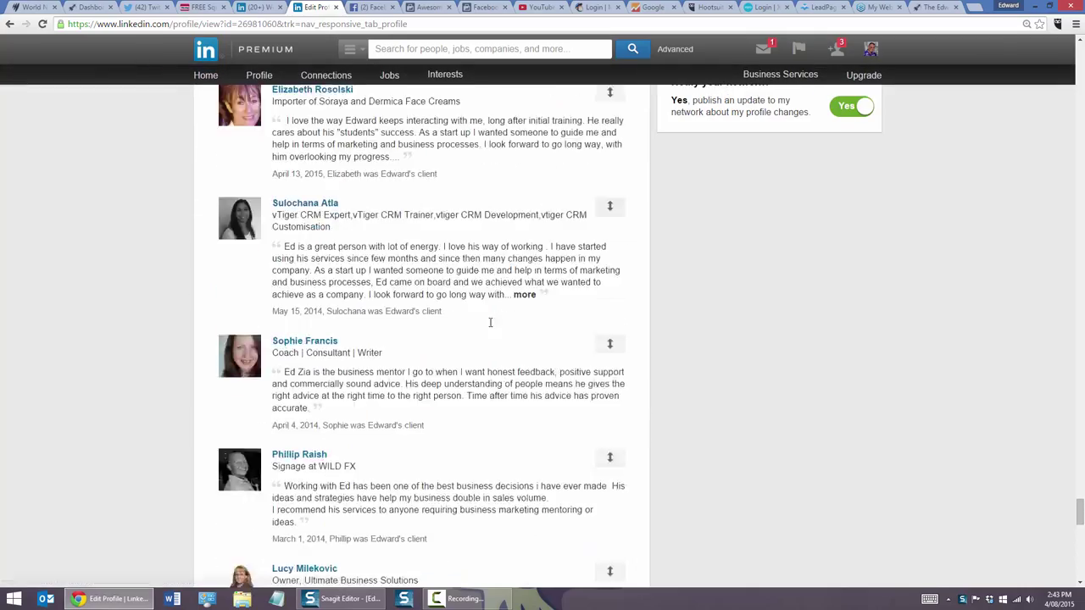
{"action": "scroll", "coordinate": [490, 328], "scroll_direction": "up", "scroll_amount": 20}
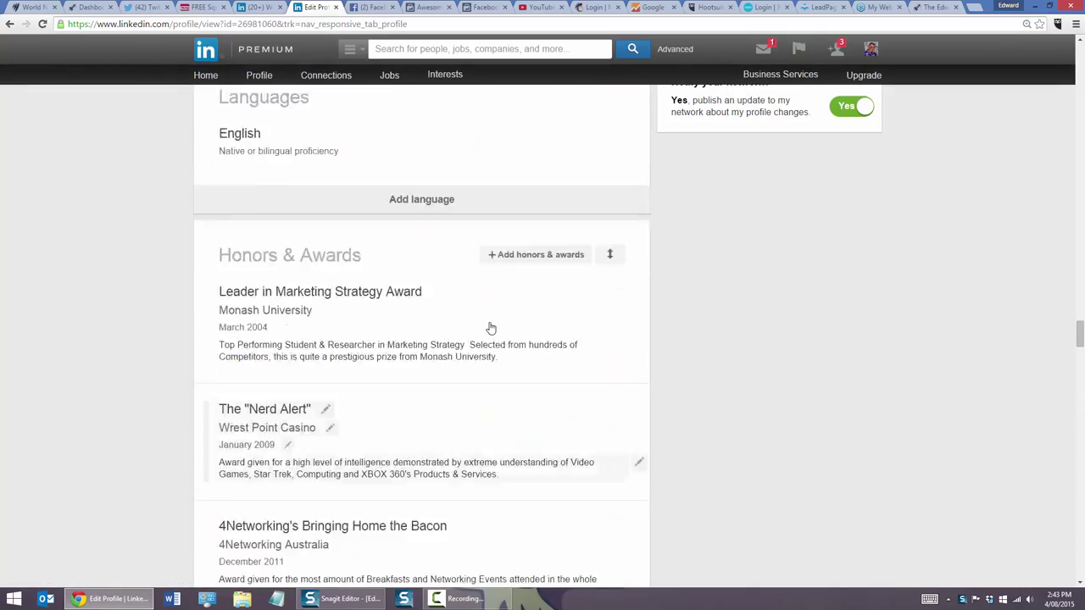
{"action": "scroll", "coordinate": [490, 328], "scroll_direction": "up", "scroll_amount": 20}
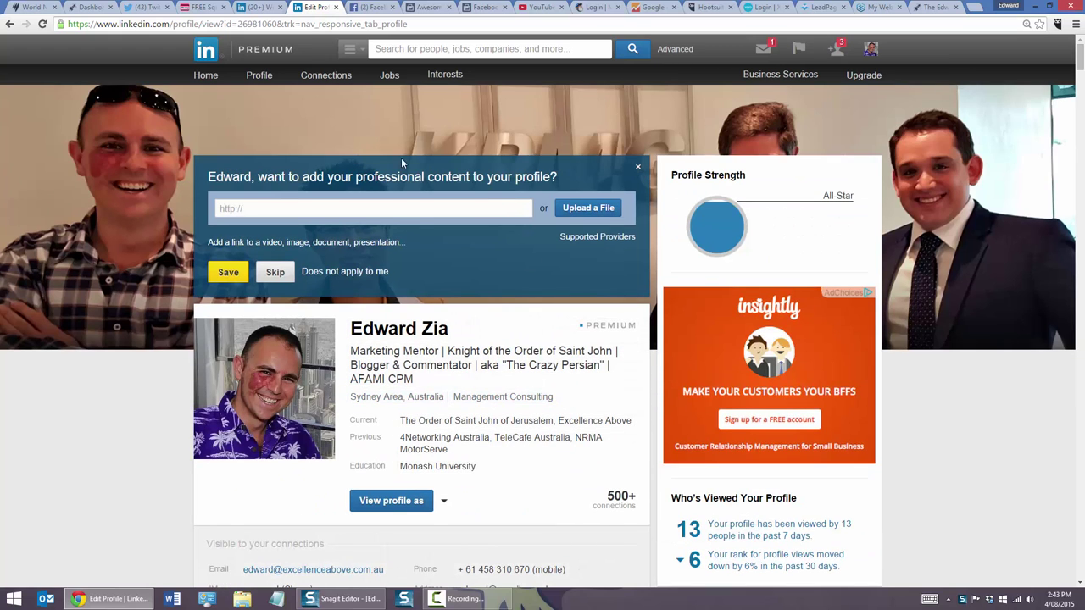
Start adding media to the Summary, then cancel it.
{"action": "scroll", "coordinate": [351, 242], "scroll_direction": "down", "scroll_amount": 15}
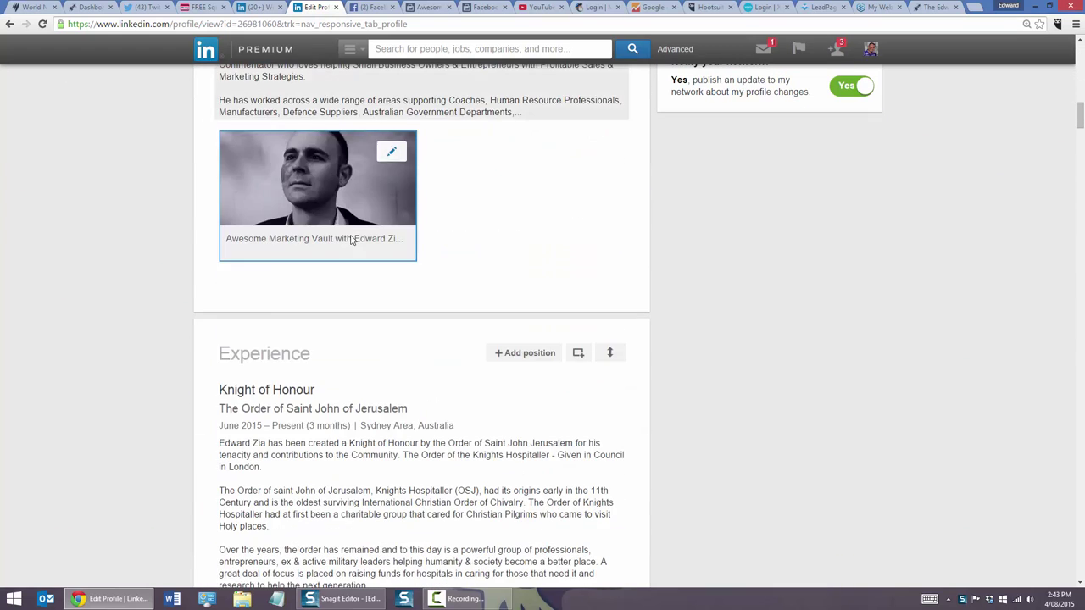
{"action": "scroll", "coordinate": [394, 162], "scroll_direction": "up", "scroll_amount": 3}
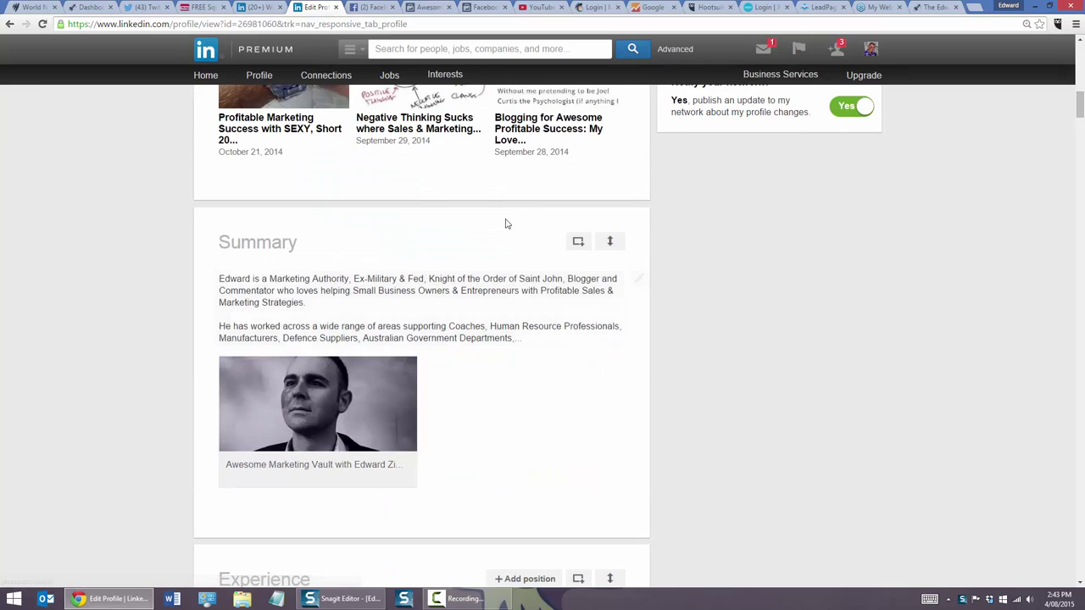
{"action": "left_click", "coordinate": [578, 243]}
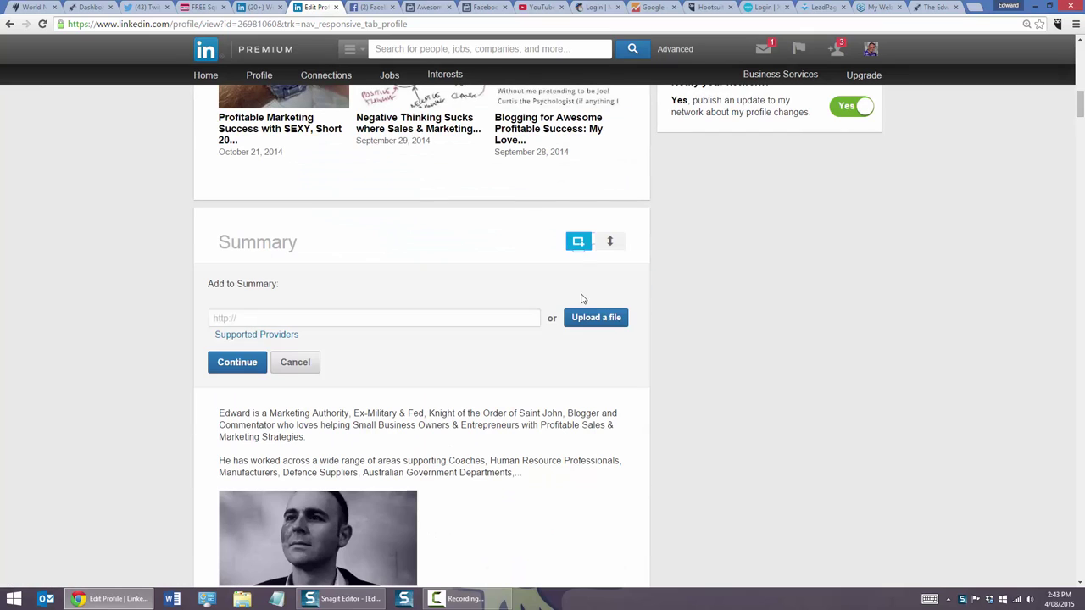
{"action": "left_click", "coordinate": [315, 367]}
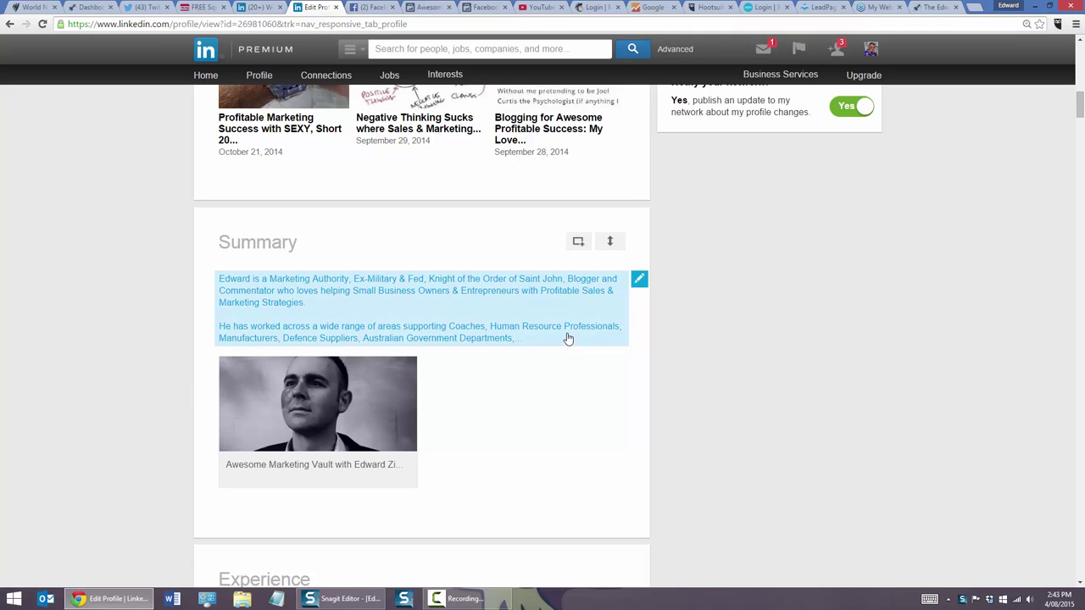
Dismiss the 'add your professional content' prompt and go to the Connections page.
{"action": "scroll", "coordinate": [568, 340], "scroll_direction": "down", "scroll_amount": 9}
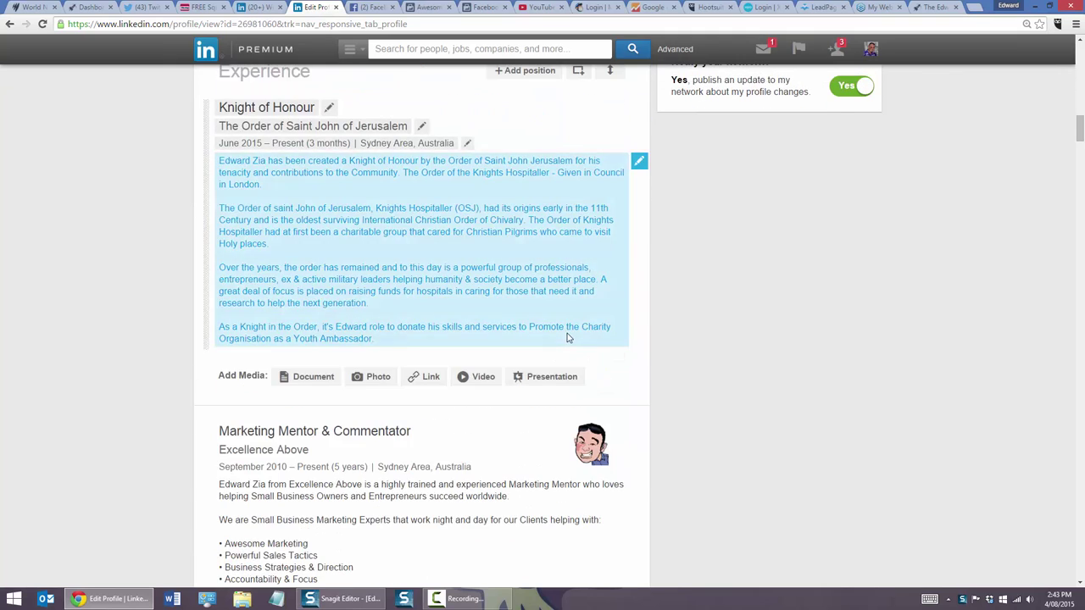
{"action": "scroll", "coordinate": [568, 339], "scroll_direction": "down", "scroll_amount": 15}
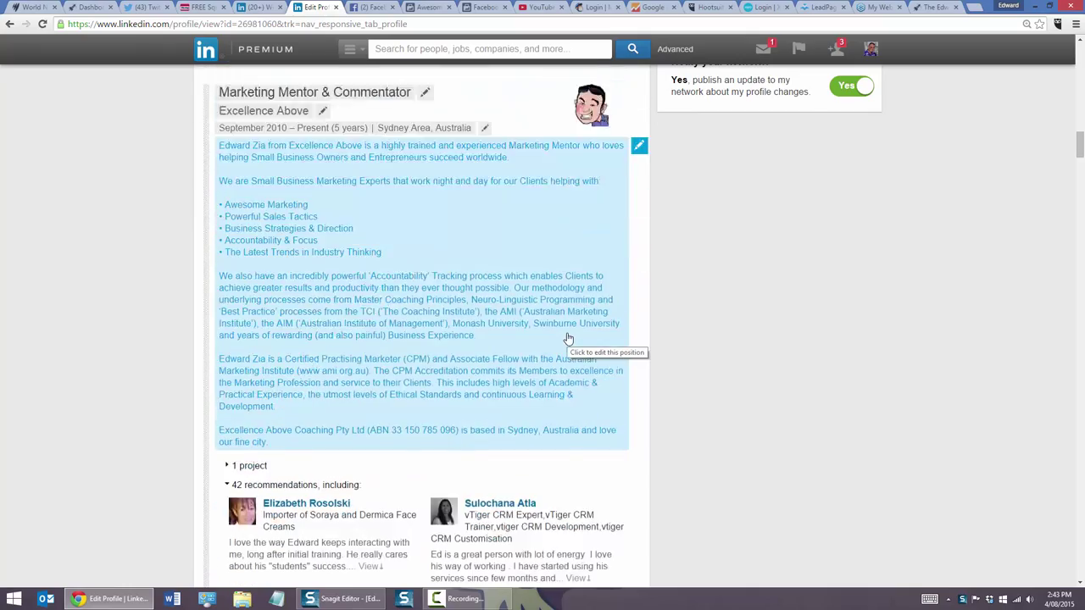
{"action": "scroll", "coordinate": [573, 336], "scroll_direction": "down", "scroll_amount": 20}
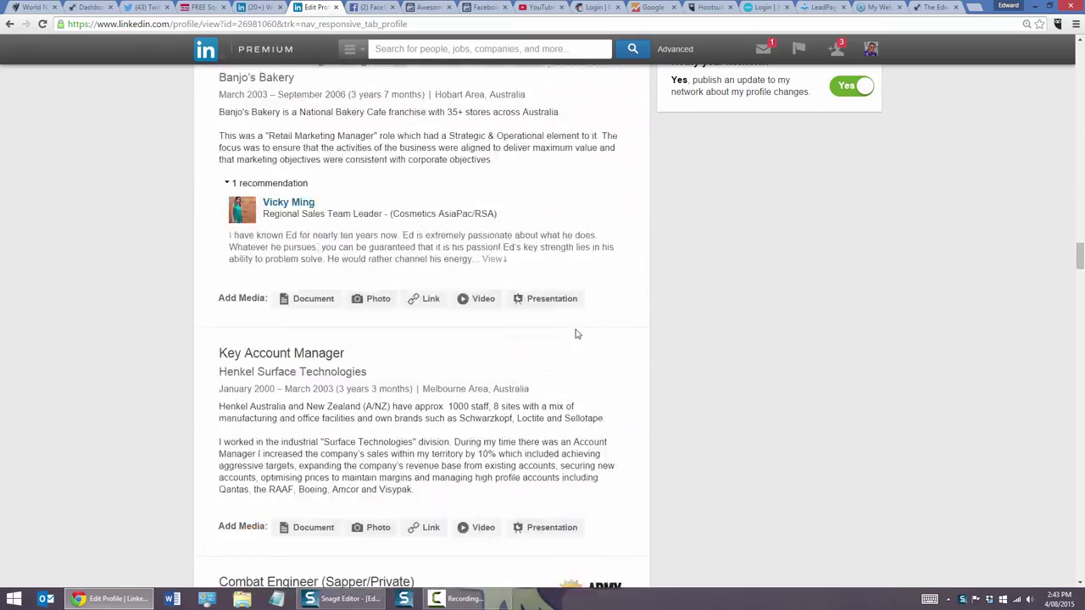
{"action": "scroll", "coordinate": [571, 336], "scroll_direction": "down", "scroll_amount": 15}
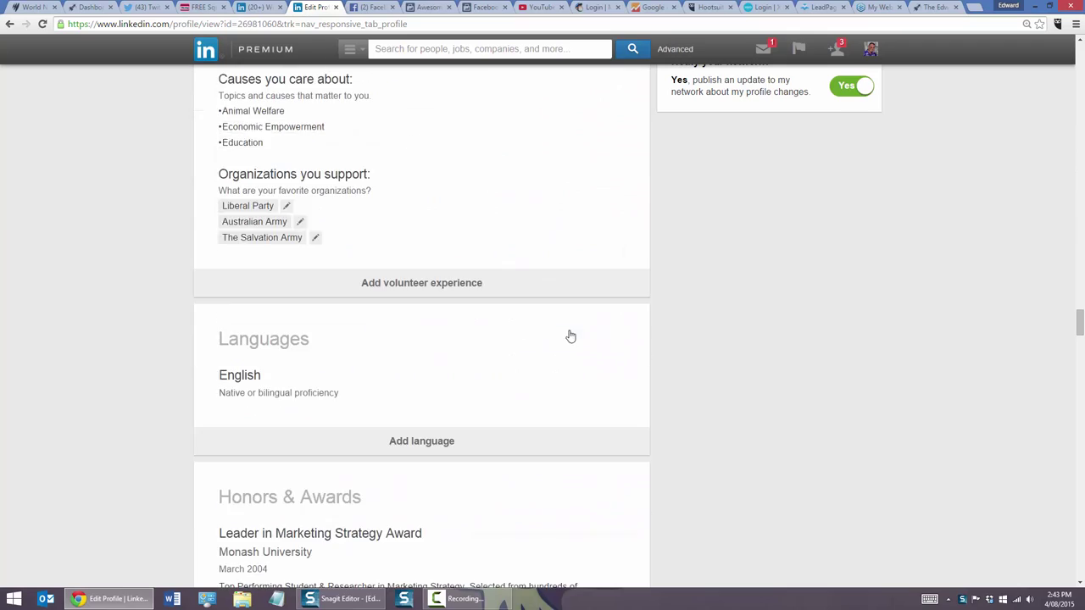
{"action": "scroll", "coordinate": [570, 336], "scroll_direction": "down", "scroll_amount": 3}
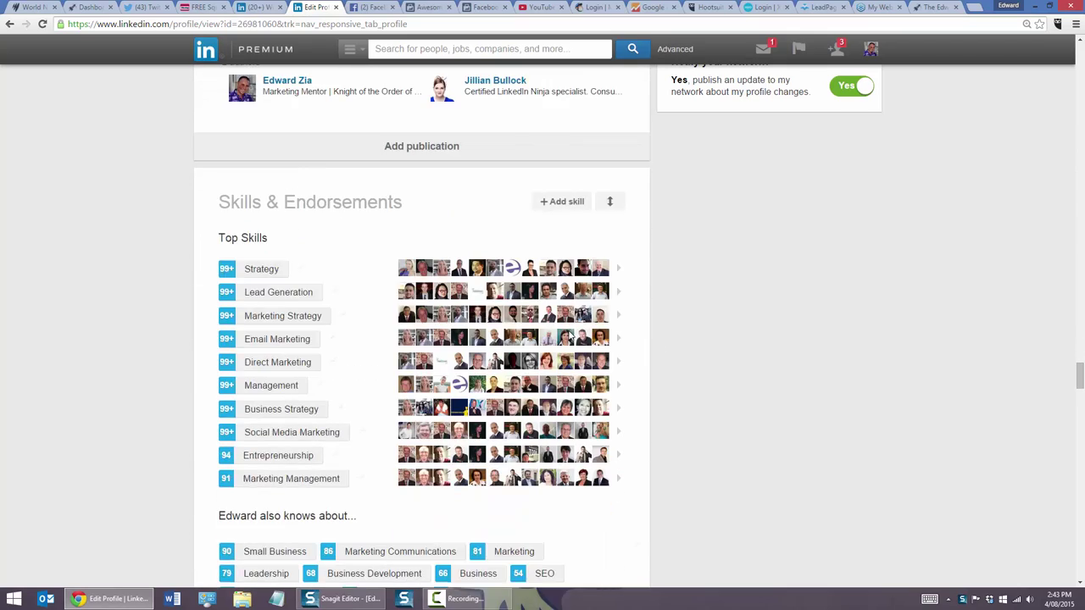
{"action": "scroll", "coordinate": [569, 334], "scroll_direction": "up", "scroll_amount": 1}
{"action": "left_click_drag", "start_coordinate": [1077, 366], "coordinate": [1081, 534]}
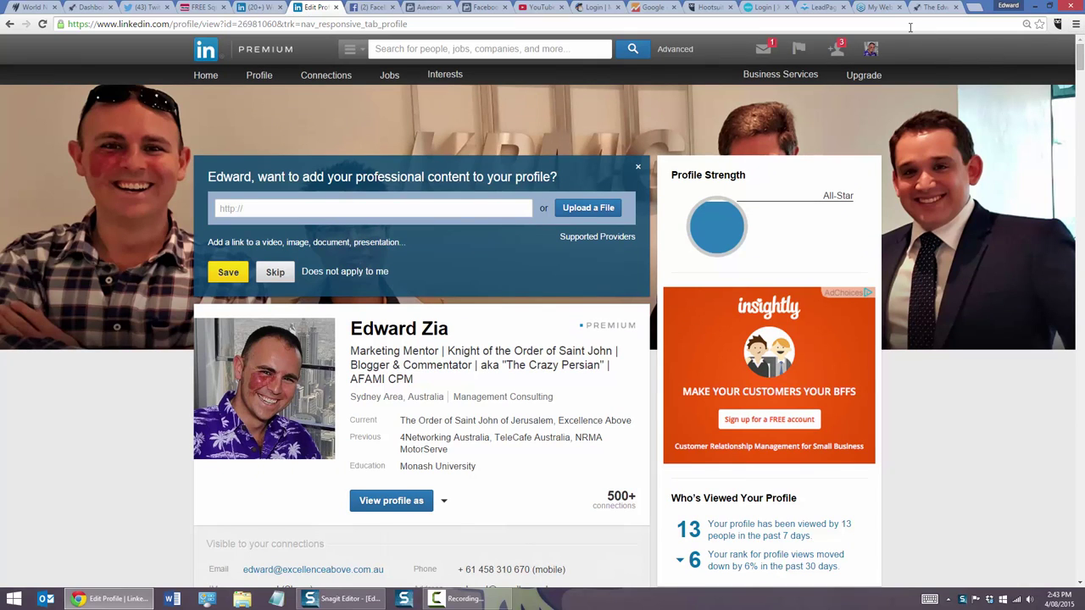
{"action": "mouse_move", "coordinate": [251, 78]}
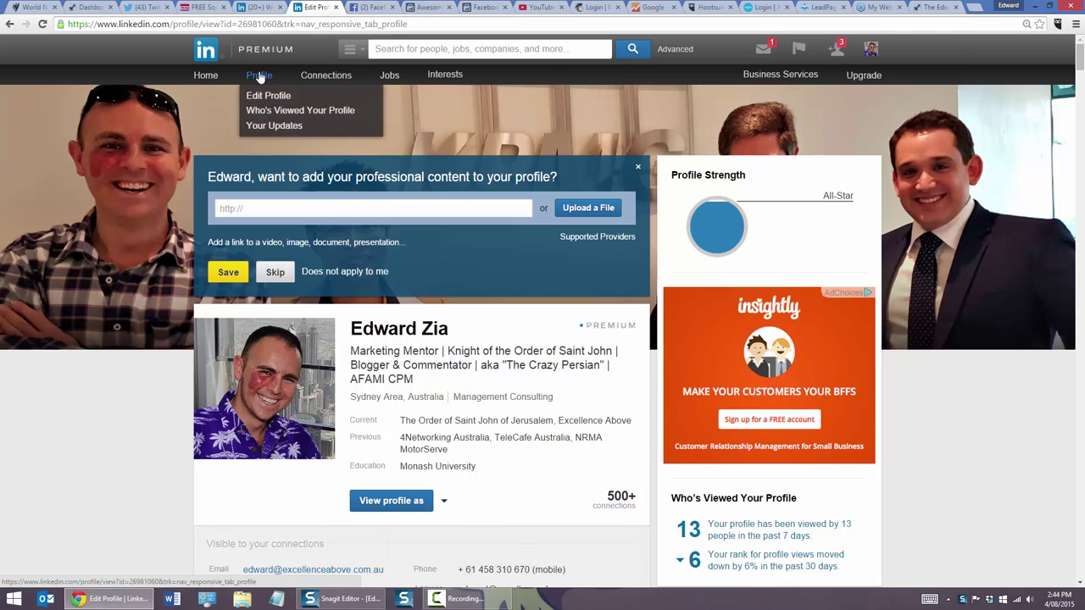
{"action": "scroll", "coordinate": [341, 230], "scroll_direction": "down", "scroll_amount": 3}
{"action": "scroll", "coordinate": [594, 186], "scroll_direction": "up", "scroll_amount": 3}
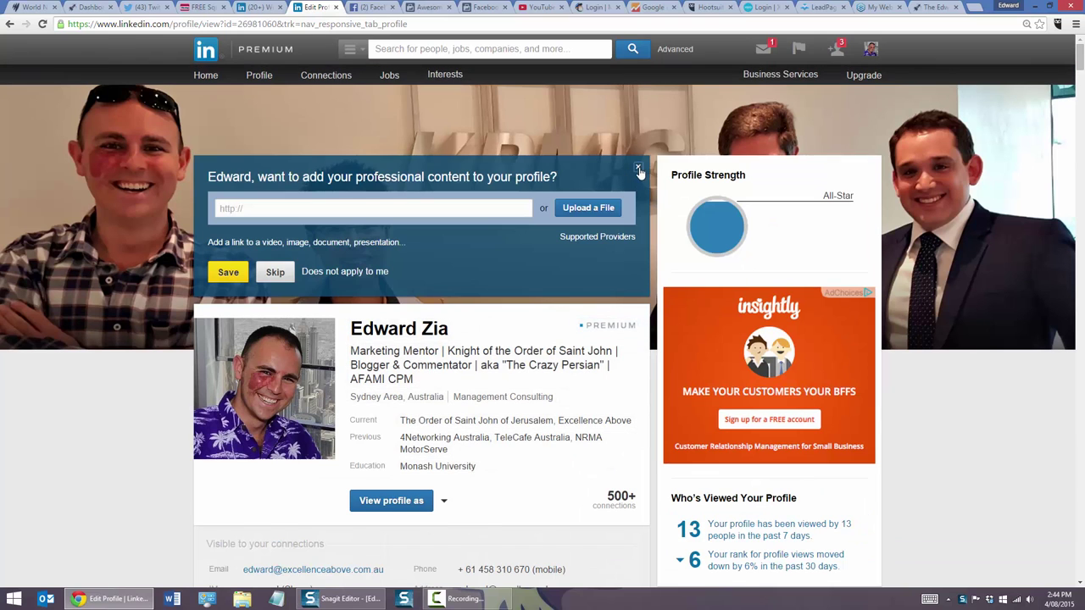
{"action": "left_click", "coordinate": [637, 167]}
{"action": "left_click", "coordinate": [335, 80]}
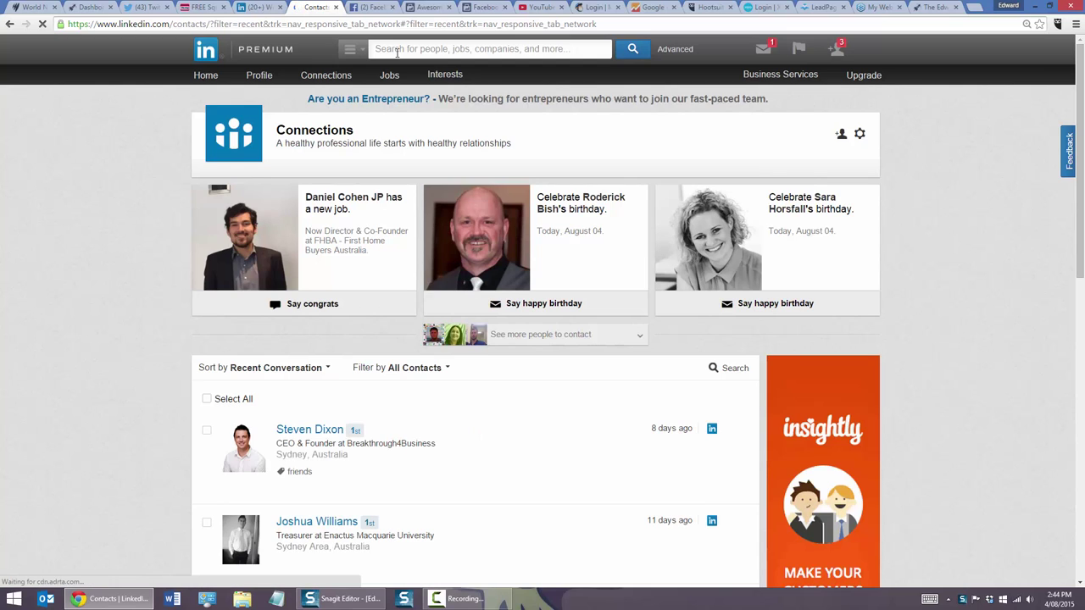
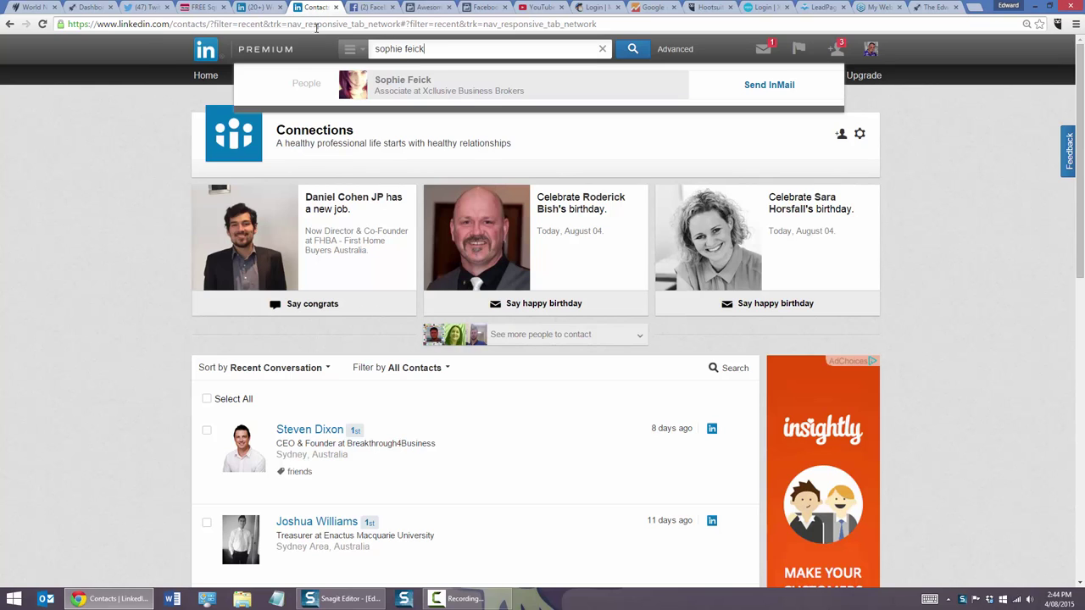
Close the search suggestions, keeping the contact's name in the search box.
{"action": "left_click", "coordinate": [155, 139]}
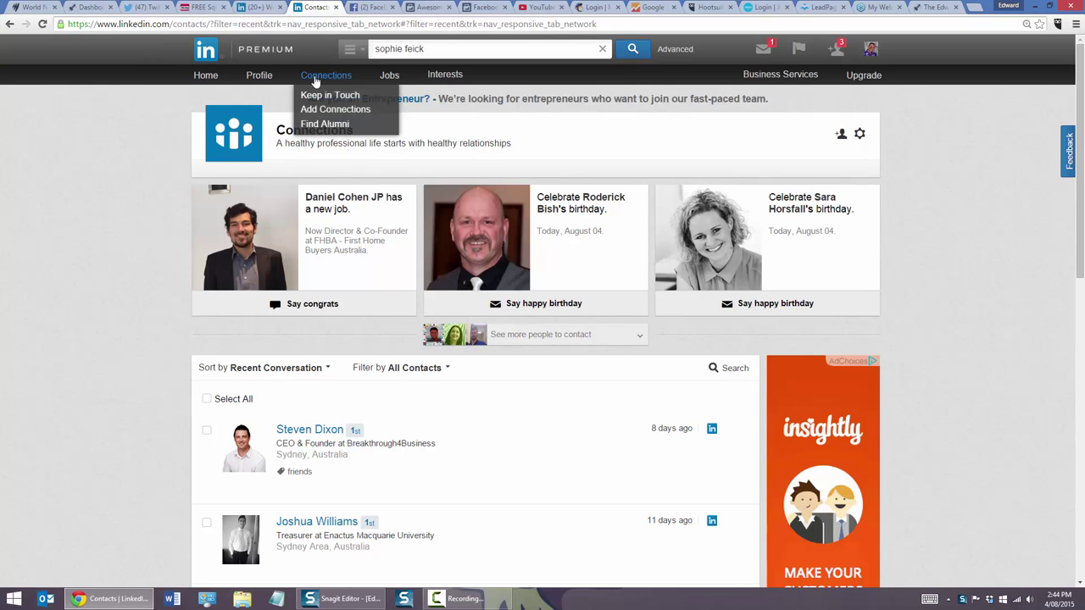
Reload the Connections page and open its contact sync sources settings.
{"action": "left_click", "coordinate": [316, 78]}
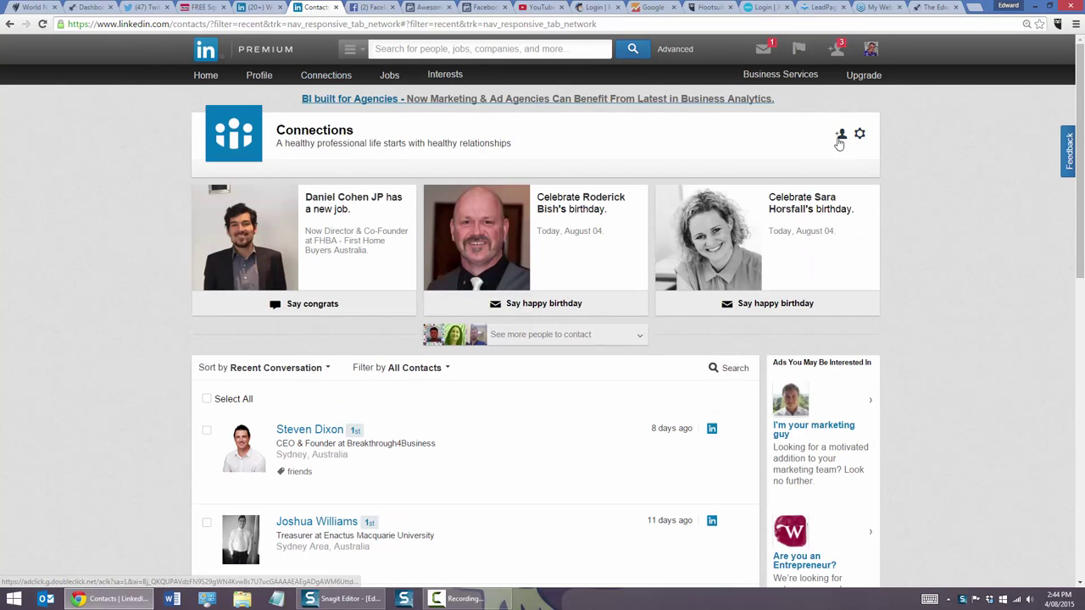
{"action": "left_click", "coordinate": [860, 136]}
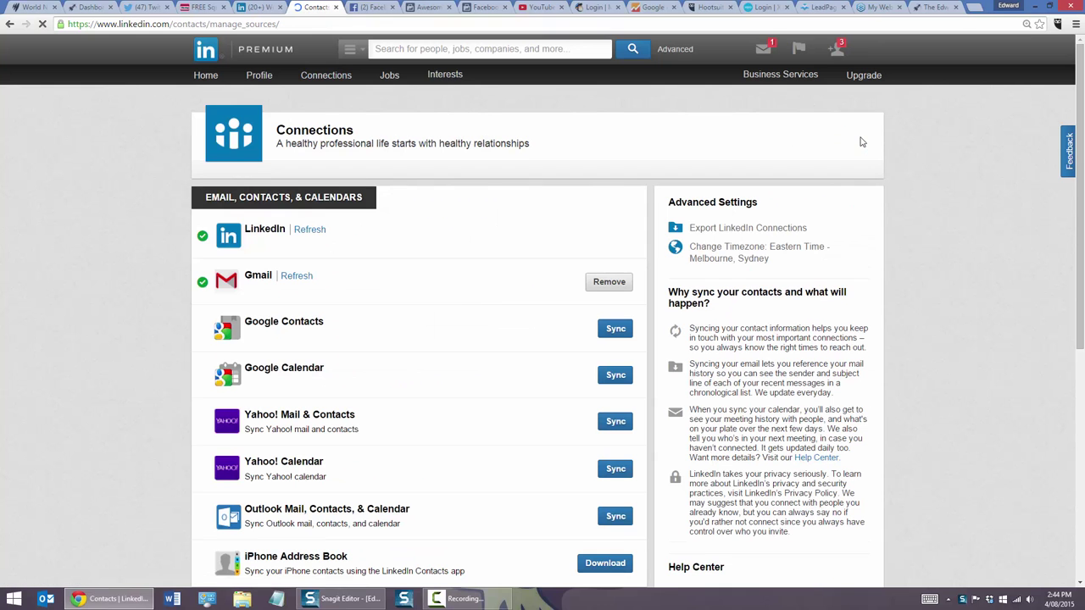
Review the contact sync sources and file imports, then bring up the Notifications list.
{"action": "scroll", "coordinate": [464, 130], "scroll_direction": "down", "scroll_amount": 3}
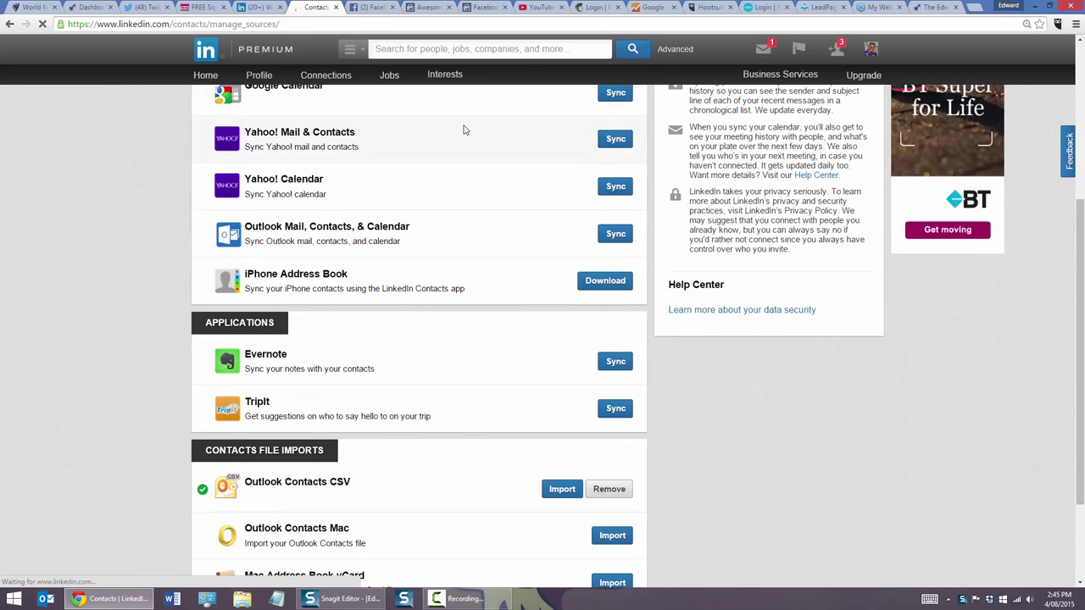
{"action": "scroll", "coordinate": [465, 129], "scroll_direction": "down", "scroll_amount": 2}
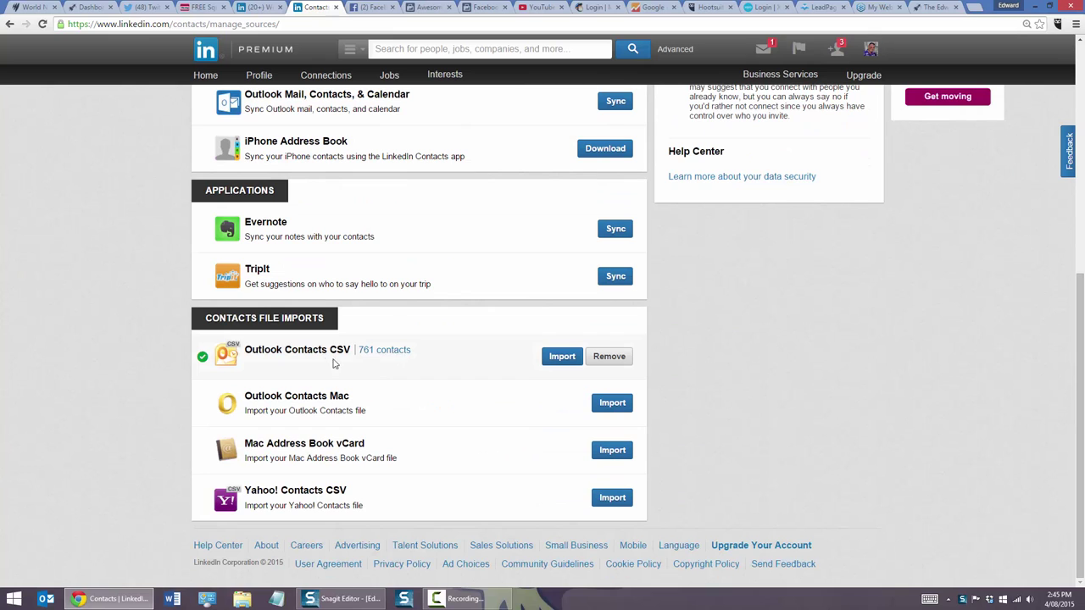
{"action": "scroll", "coordinate": [344, 325], "scroll_direction": "up", "scroll_amount": 5}
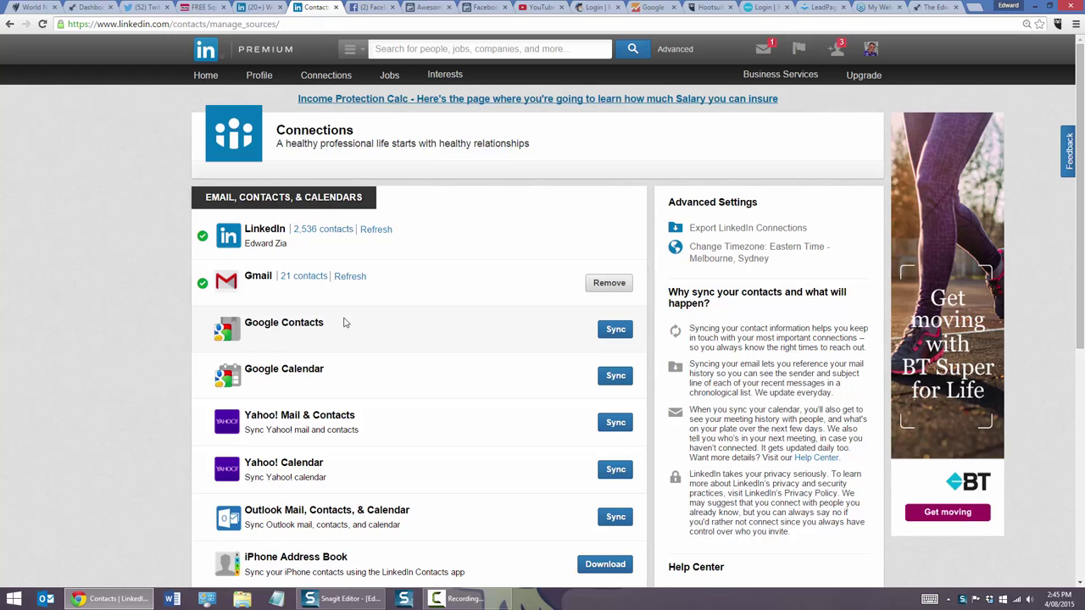
{"action": "scroll", "coordinate": [347, 320], "scroll_direction": "down", "scroll_amount": 3}
{"action": "scroll", "coordinate": [300, 186], "scroll_direction": "up", "scroll_amount": 3}
{"action": "mouse_move", "coordinate": [770, 66]}
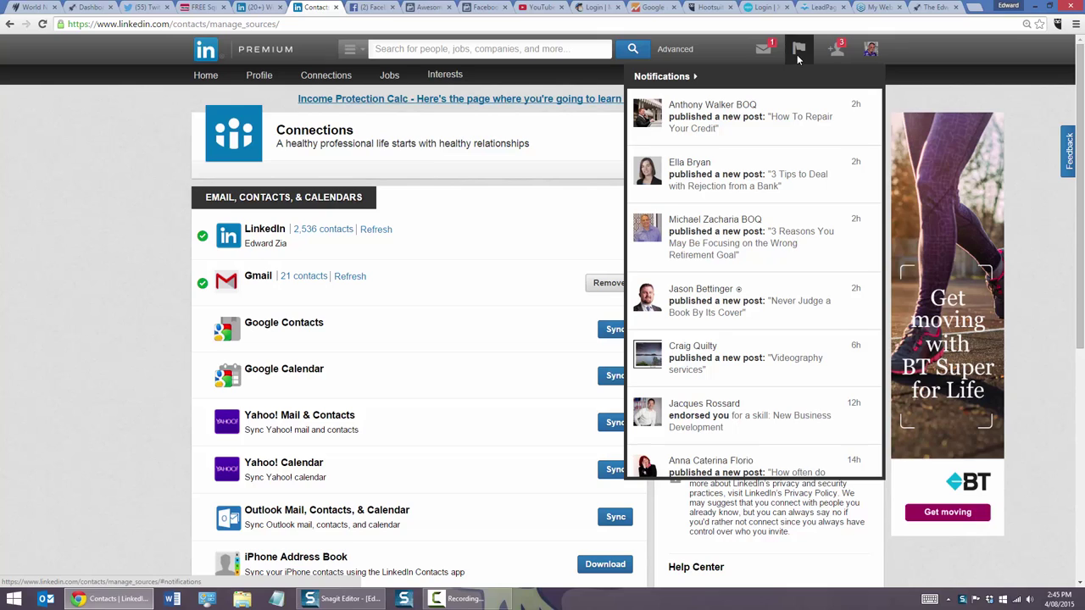
Read the '3 Tips to Deal with Rejection from a Bank' article, then open its author's profile.
{"action": "left_click", "coordinate": [690, 162]}
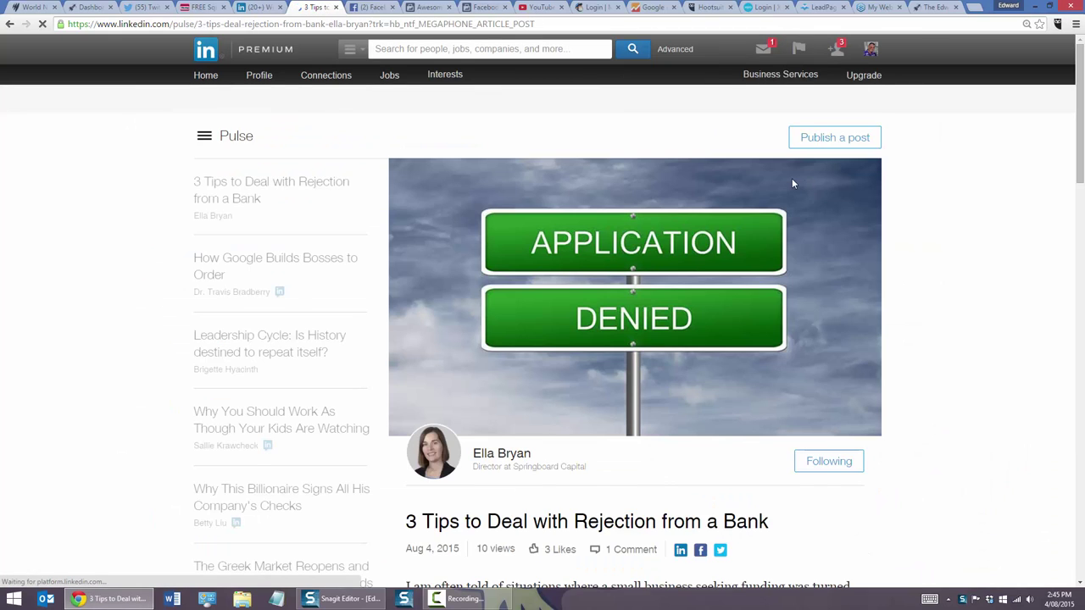
{"action": "scroll", "coordinate": [792, 178], "scroll_direction": "down", "scroll_amount": 2}
{"action": "scroll", "coordinate": [792, 181], "scroll_direction": "down", "scroll_amount": 2}
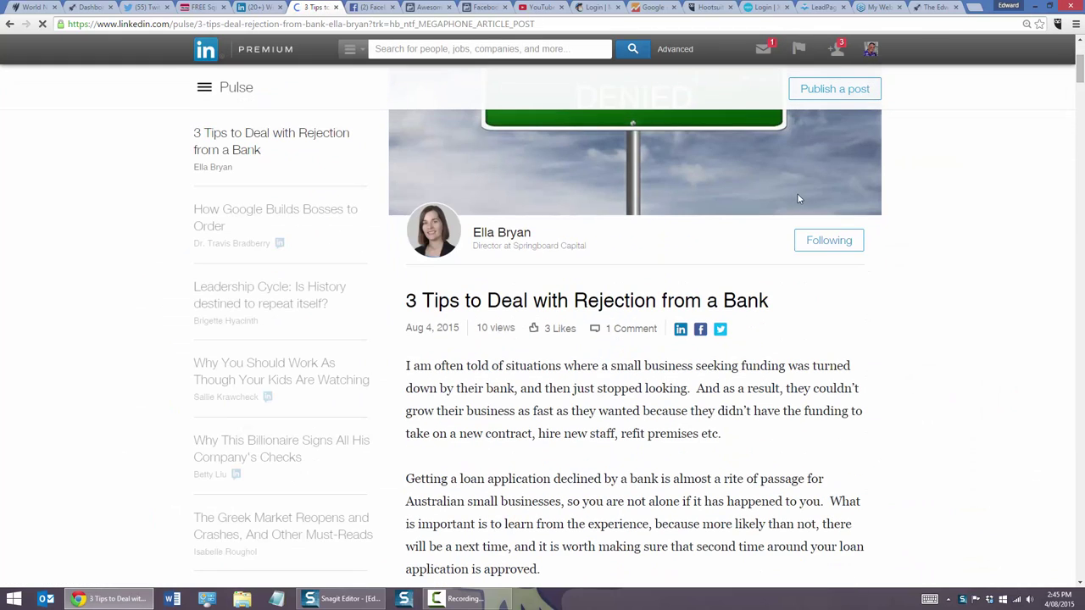
{"action": "scroll", "coordinate": [771, 242], "scroll_direction": "up", "scroll_amount": 2}
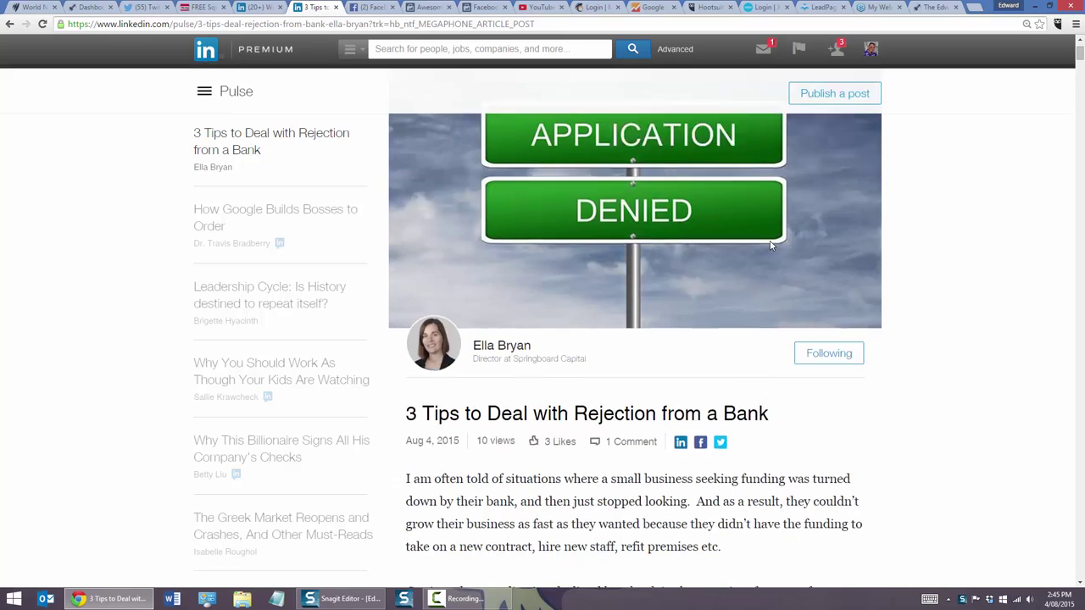
{"action": "scroll", "coordinate": [771, 246], "scroll_direction": "down", "scroll_amount": 1}
{"action": "scroll", "coordinate": [770, 246], "scroll_direction": "up", "scroll_amount": 3}
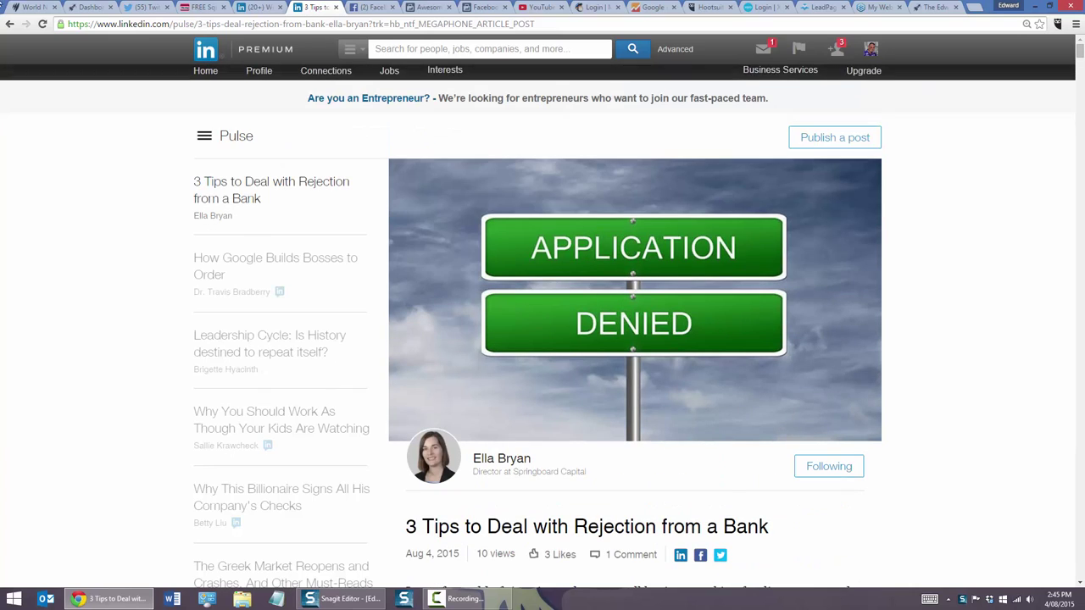
{"action": "mouse_move", "coordinate": [819, 76]}
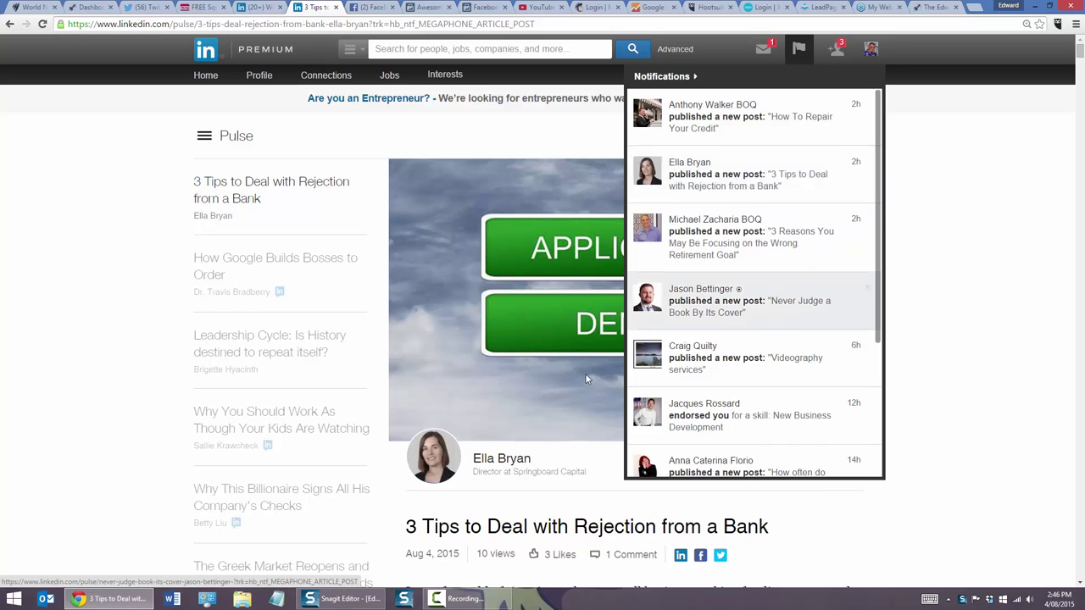
{"action": "left_click", "coordinate": [647, 449]}
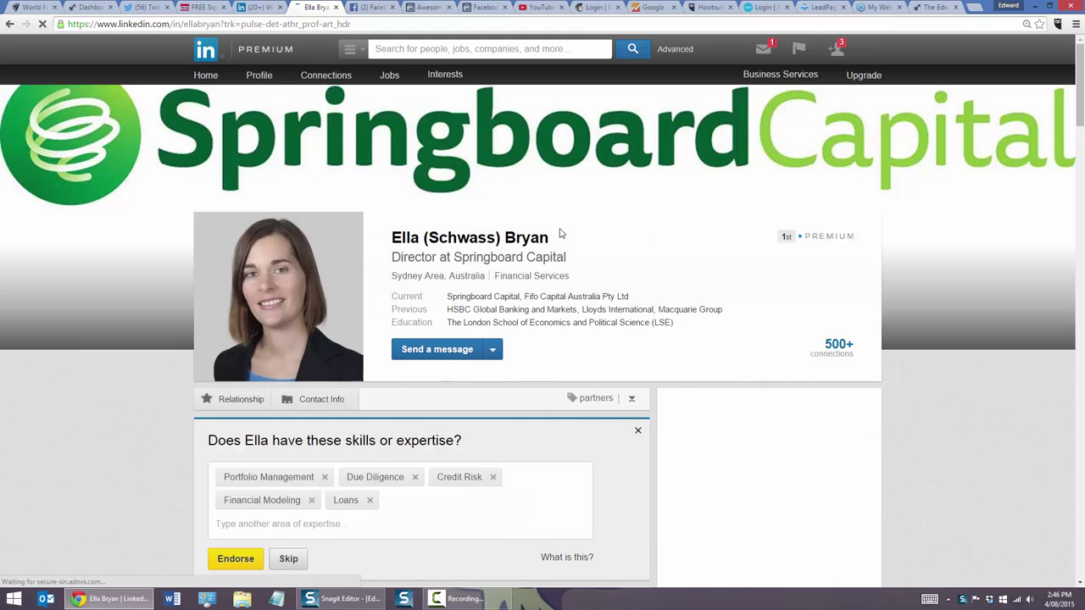
Dismiss the skills endorsement box and browse the author's Summary and Experience sections.
{"action": "scroll", "coordinate": [611, 217], "scroll_direction": "down", "scroll_amount": 3}
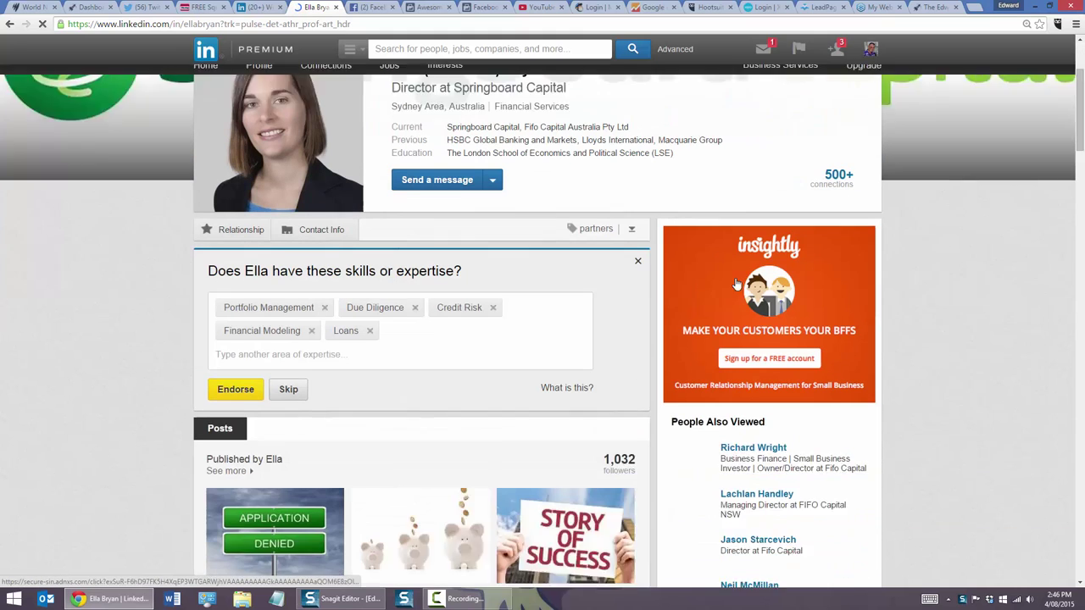
{"action": "left_click", "coordinate": [639, 208]}
{"action": "scroll", "coordinate": [528, 264], "scroll_direction": "down", "scroll_amount": 6}
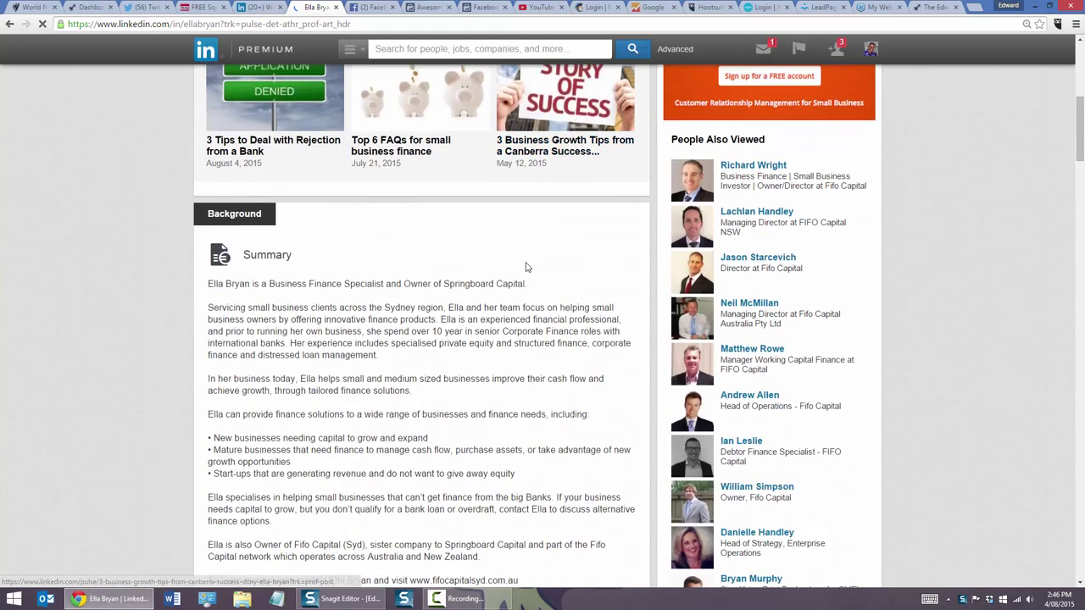
{"action": "scroll", "coordinate": [254, 267], "scroll_direction": "down", "scroll_amount": 4}
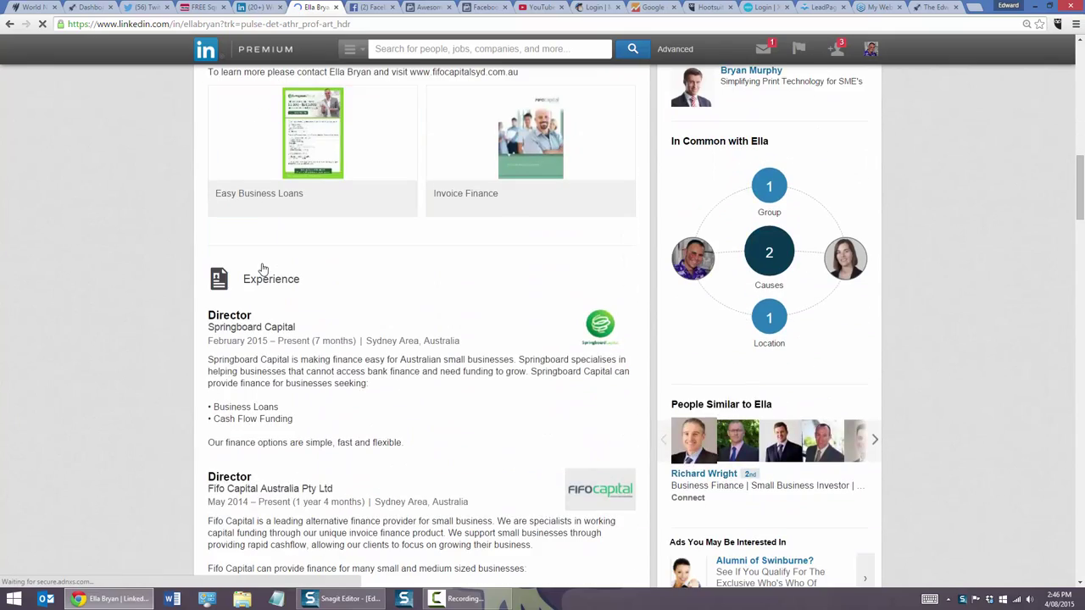
{"action": "scroll", "coordinate": [264, 268], "scroll_direction": "down", "scroll_amount": 1}
{"action": "scroll", "coordinate": [264, 268], "scroll_direction": "up", "scroll_amount": 12}
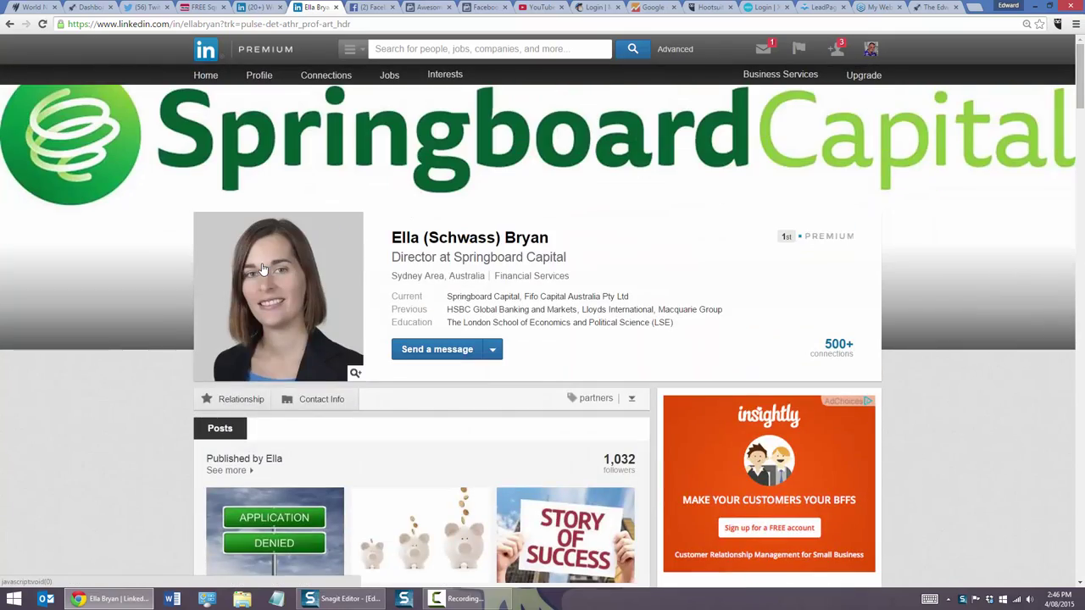
{"action": "scroll", "coordinate": [263, 269], "scroll_direction": "down", "scroll_amount": 6}
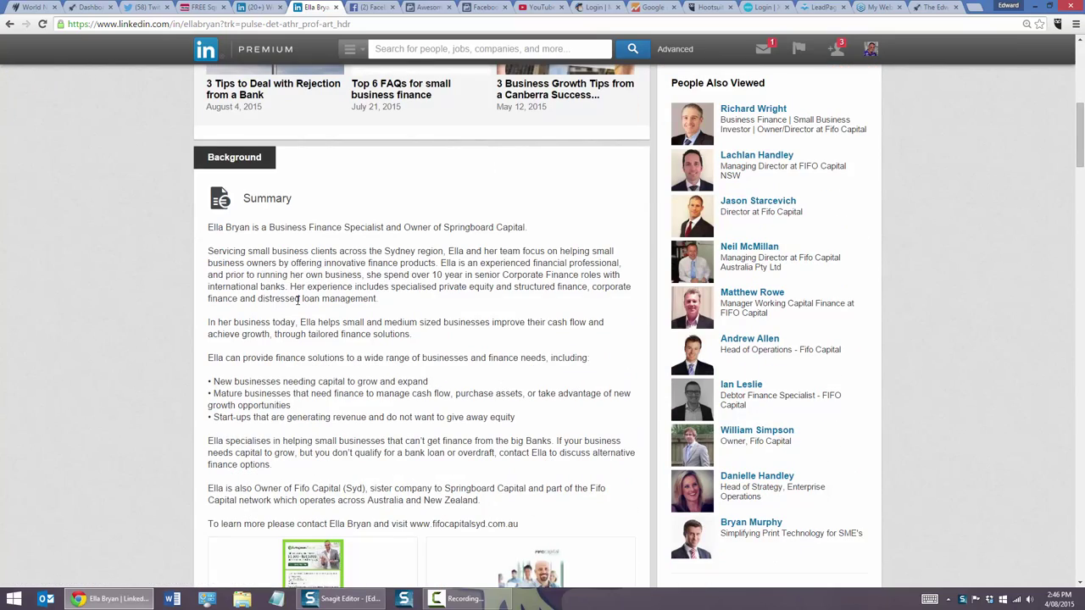
{"action": "scroll", "coordinate": [298, 298], "scroll_direction": "down", "scroll_amount": 5}
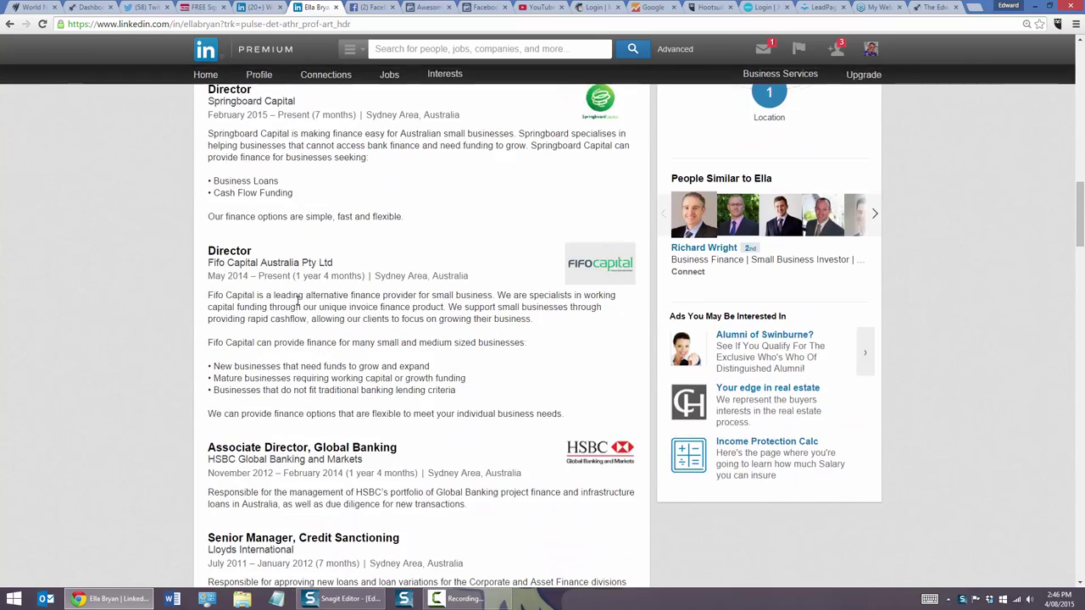
{"action": "scroll", "coordinate": [298, 298], "scroll_direction": "up", "scroll_amount": 10}
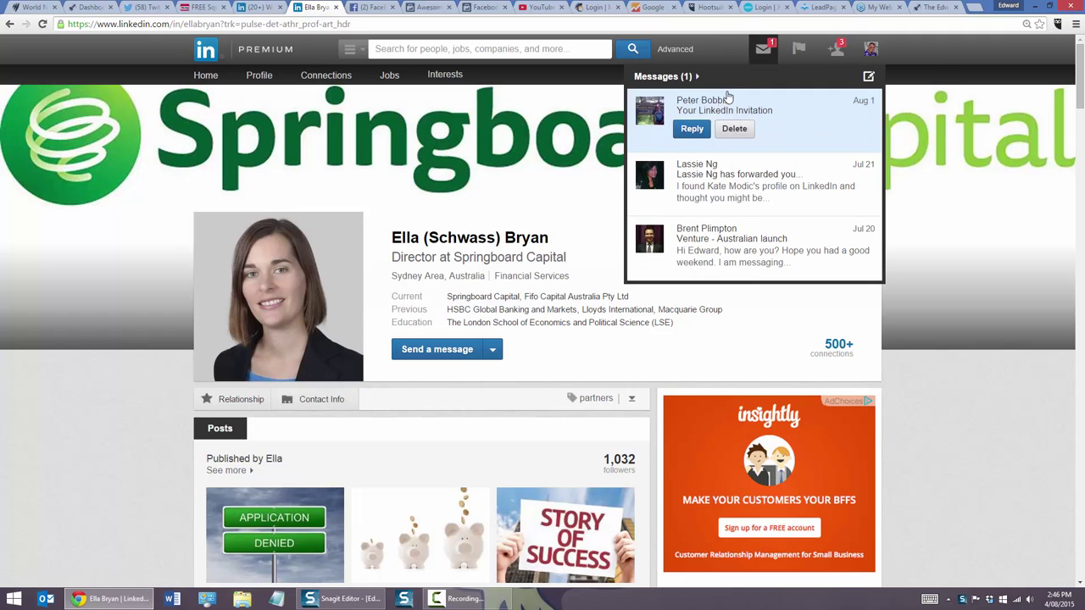
Read the 'Your LinkedIn Invitation' InMail in the Inbox, then return to the home feed.
{"action": "left_click", "coordinate": [709, 113]}
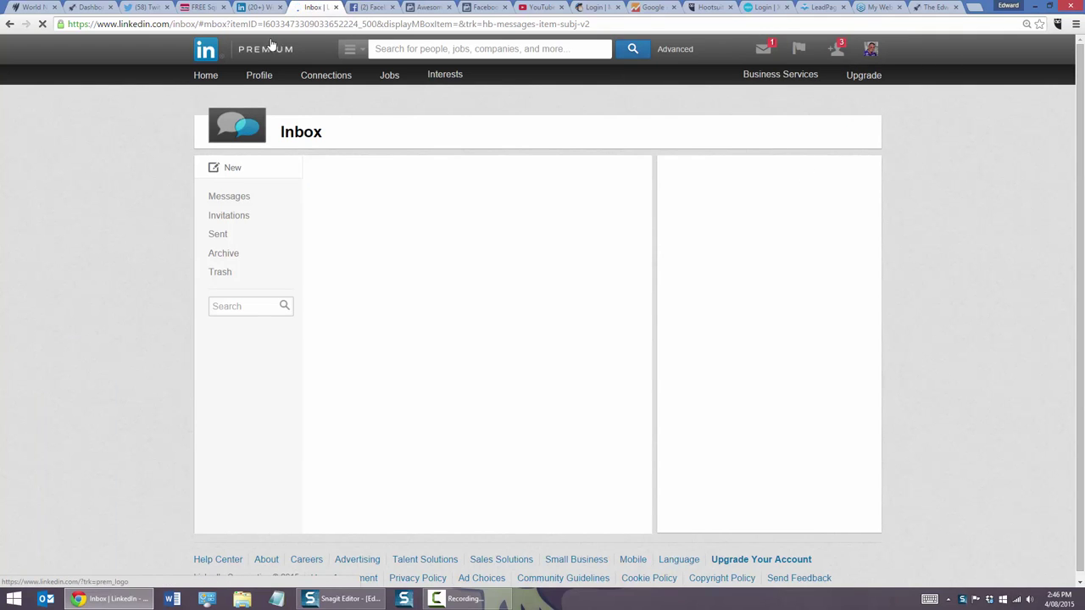
{"action": "left_click", "coordinate": [206, 76]}
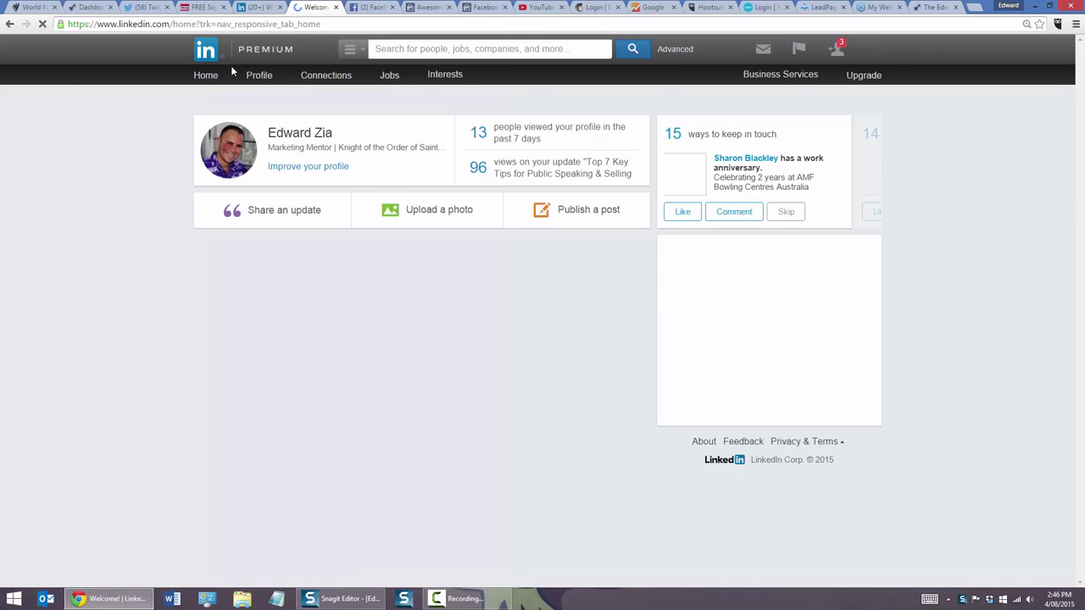
{"action": "mouse_move", "coordinate": [762, 50]}
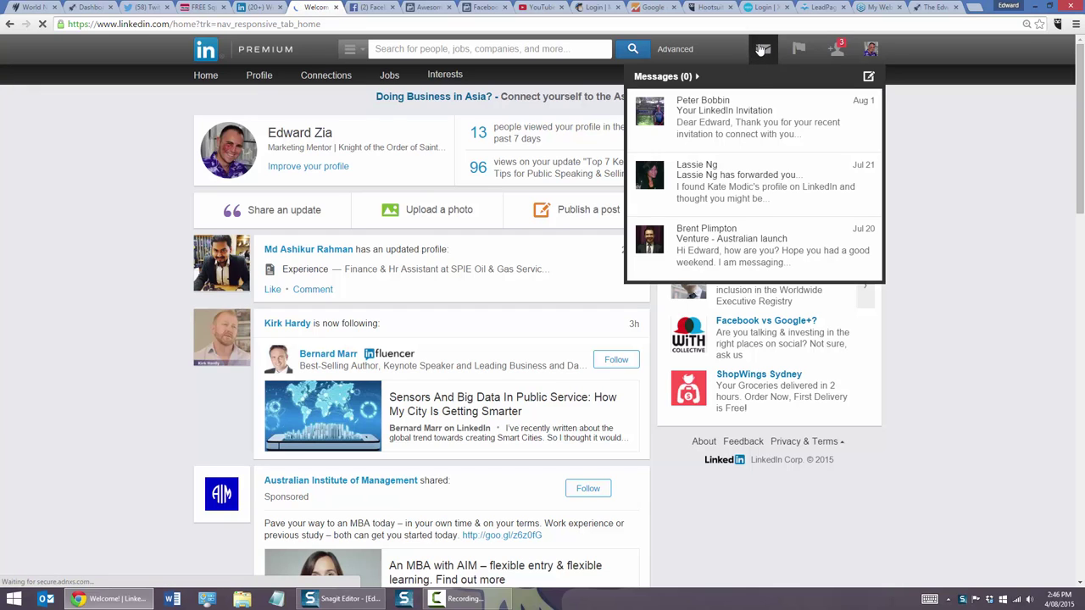
{"action": "left_click", "coordinate": [731, 113]}
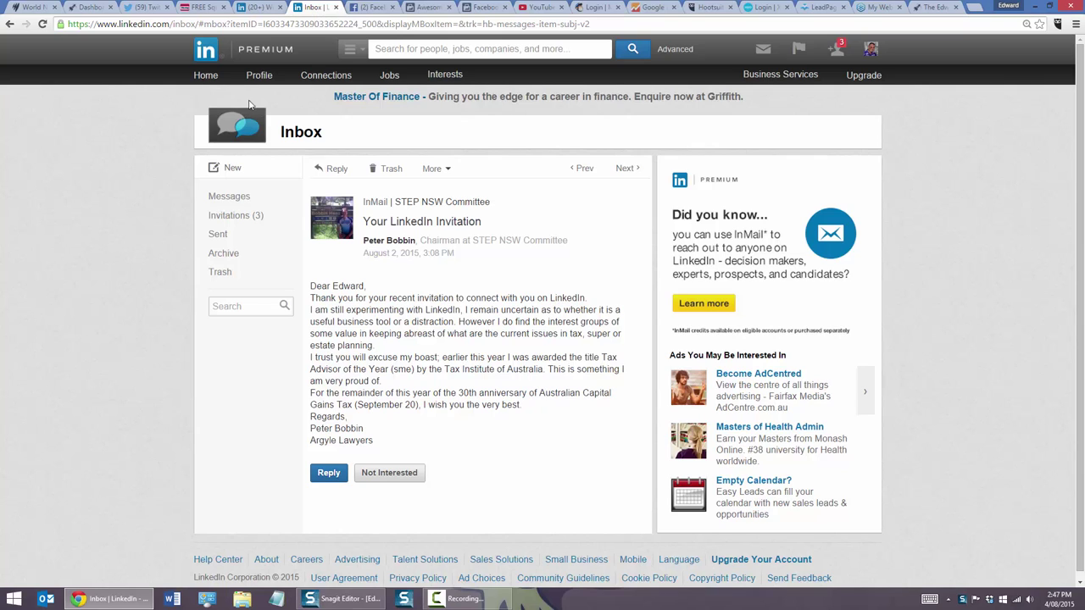
{"action": "left_click", "coordinate": [205, 76]}
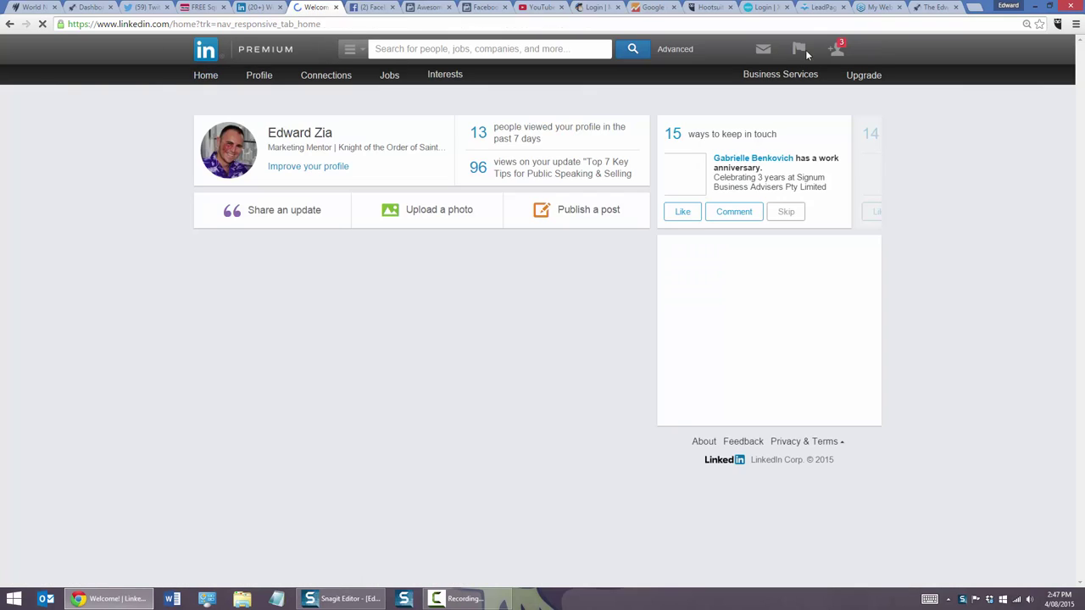
Reload the home feed and open the Advanced People Search panel.
{"action": "left_click", "coordinate": [803, 50]}
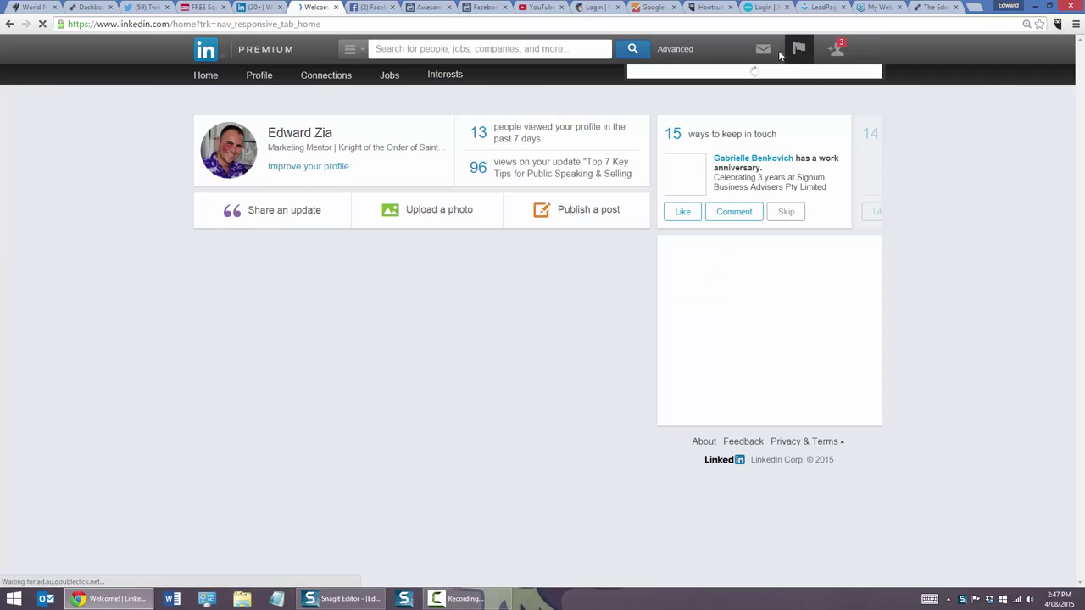
{"action": "mouse_move", "coordinate": [770, 51]}
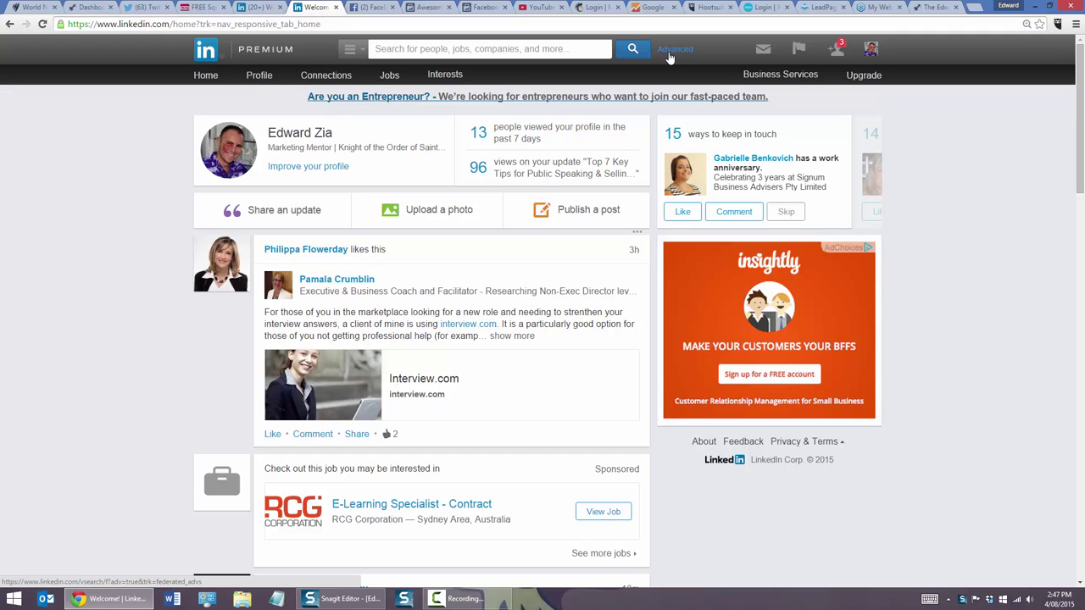
{"action": "left_click", "coordinate": [670, 55]}
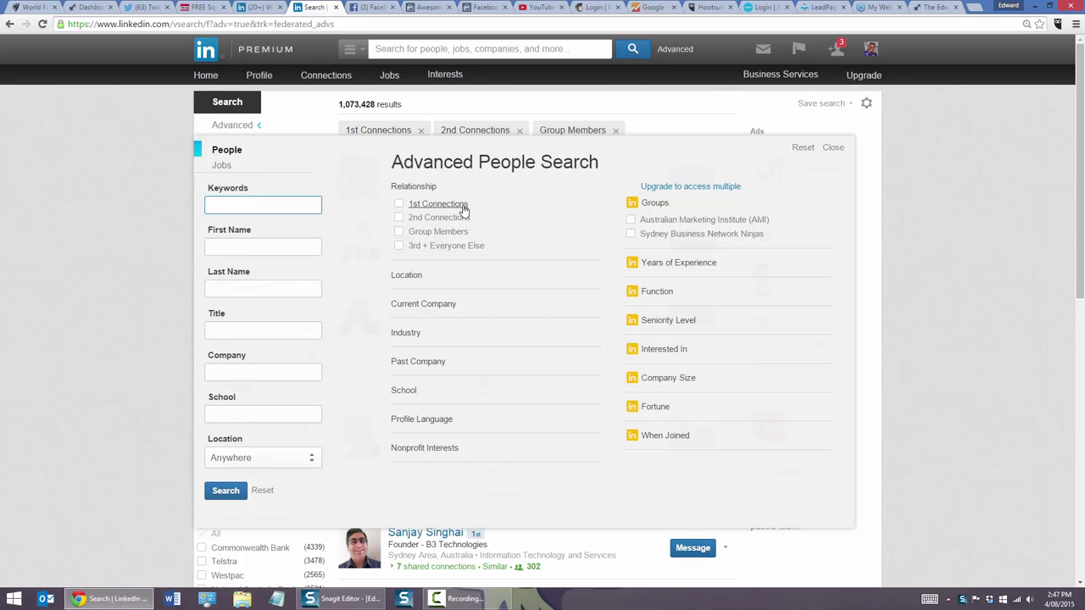
Limit the search to 2nd Connections with keywords 'human resources'.
{"action": "left_click", "coordinate": [400, 220]}
{"action": "left_click", "coordinate": [252, 204]}
{"action": "type", "text": "human resources"}
Set location to near Australia postal code 2000, within 10 mi (15km).
{"action": "left_click", "coordinate": [284, 462]}
{"action": "left_click", "coordinate": [286, 485]}
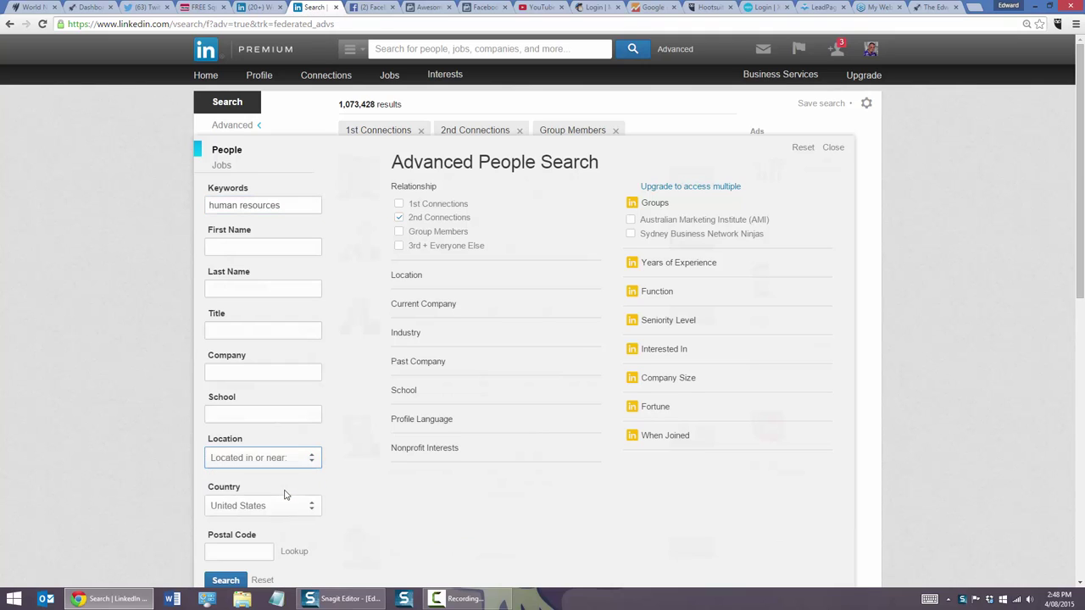
{"action": "left_click", "coordinate": [251, 507]}
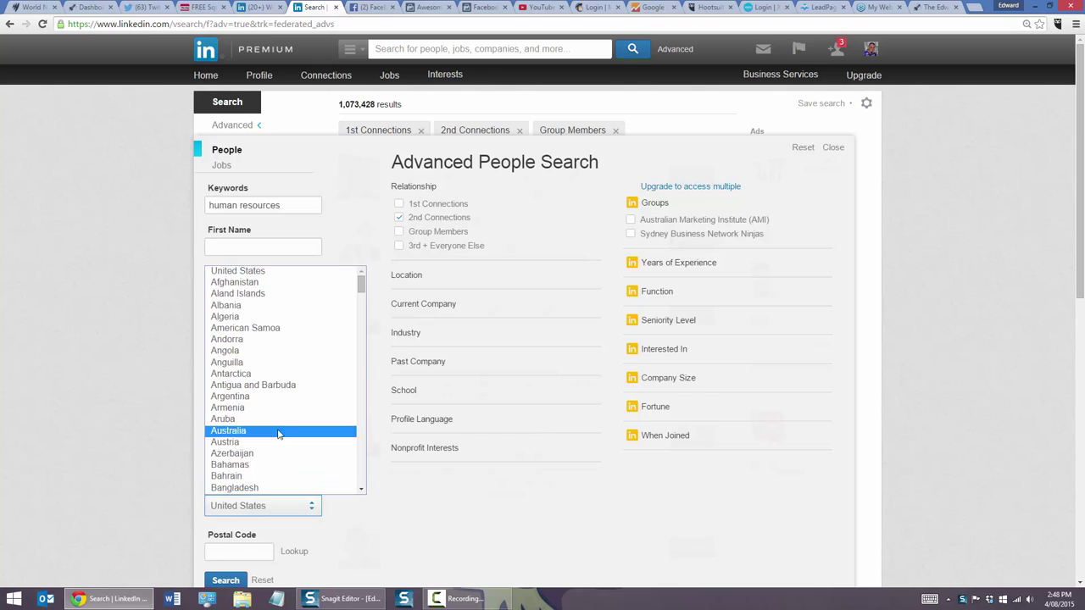
{"action": "left_click", "coordinate": [278, 431]}
{"action": "left_click", "coordinate": [247, 551]}
{"action": "type", "text": "2000"}
{"action": "scroll", "coordinate": [359, 353], "scroll_direction": "down", "scroll_amount": 3}
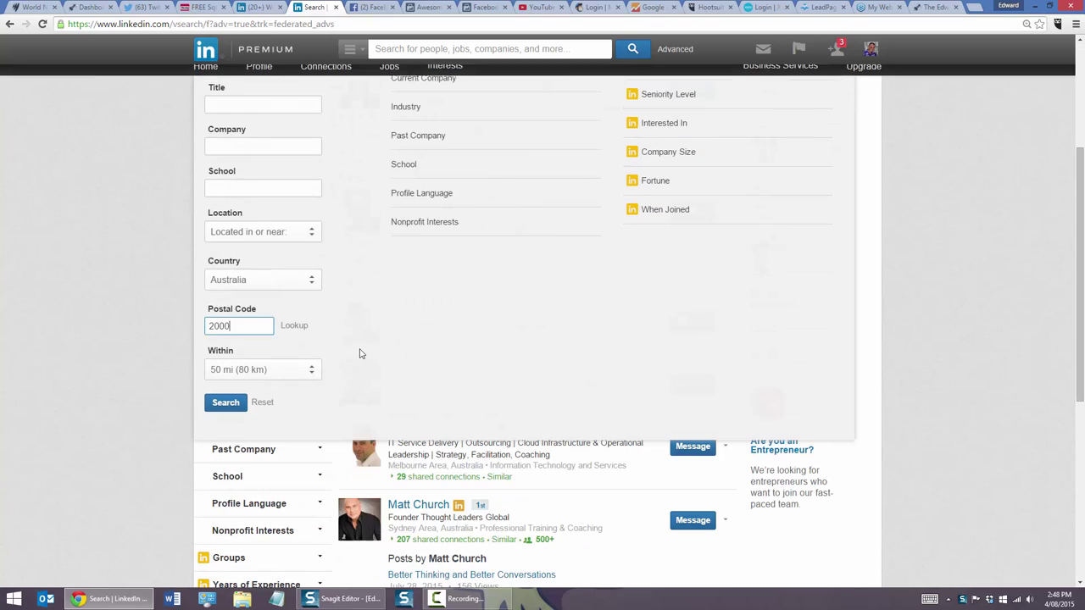
{"action": "left_click", "coordinate": [314, 371]}
{"action": "left_click", "coordinate": [255, 382]}
{"action": "scroll", "coordinate": [251, 393], "scroll_direction": "up", "scroll_amount": 1}
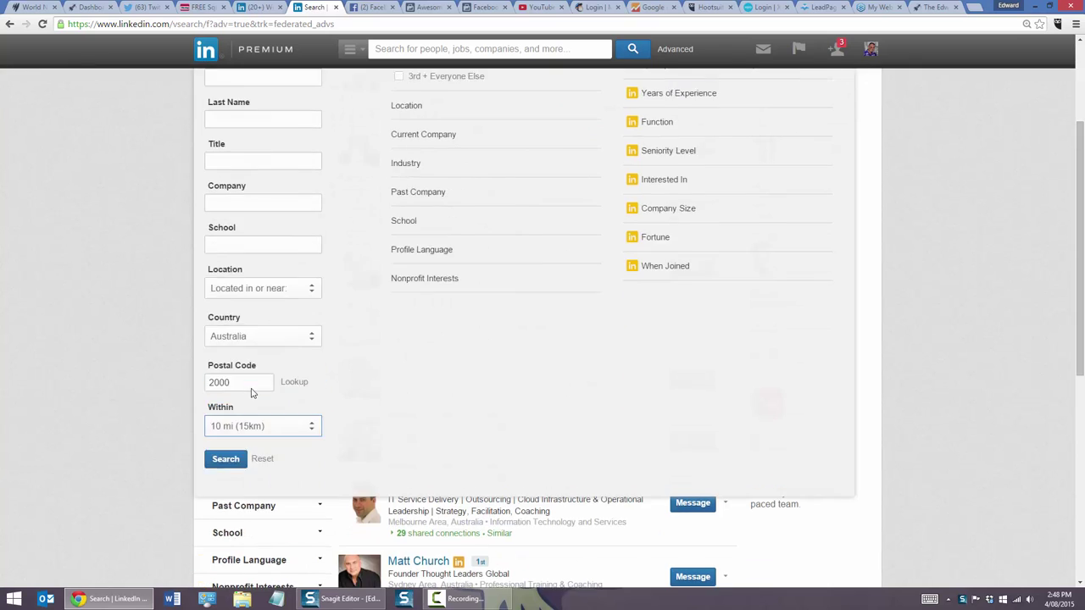
{"action": "scroll", "coordinate": [251, 393], "scroll_direction": "up", "scroll_amount": 3}
{"action": "scroll", "coordinate": [288, 383], "scroll_direction": "down", "scroll_amount": 2}
{"action": "scroll", "coordinate": [437, 323], "scroll_direction": "up", "scroll_amount": 2}
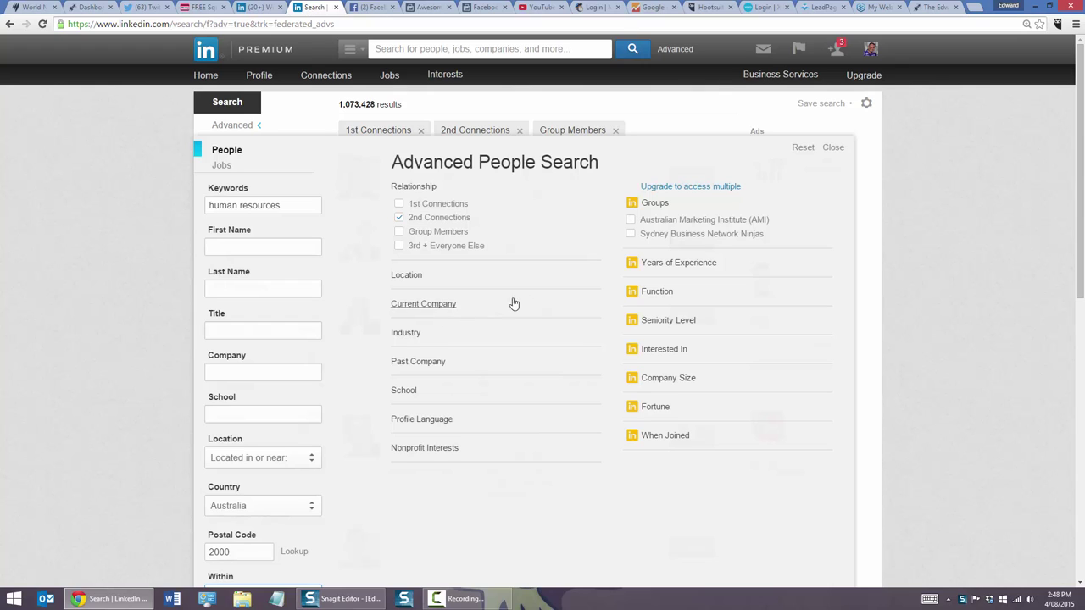
Add company sizes 11-50, 51-200 and 201-500 to the search filters.
{"action": "left_click", "coordinate": [695, 380]}
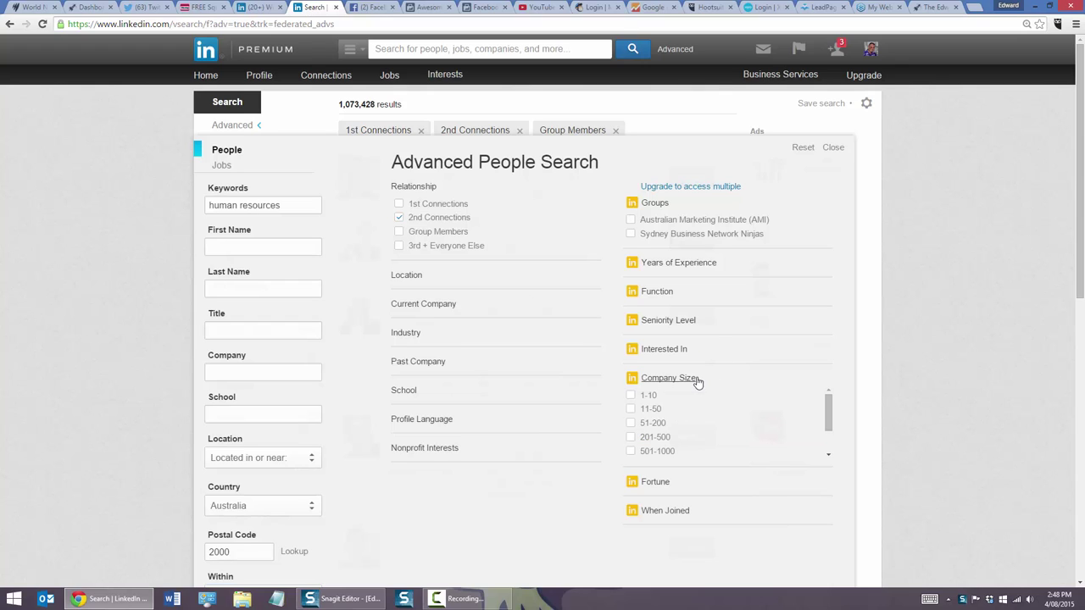
{"action": "left_click", "coordinate": [630, 410]}
{"action": "left_click", "coordinate": [631, 423]}
{"action": "left_click", "coordinate": [631, 437]}
Run the filtered advanced people search.
{"action": "mouse_move", "coordinate": [773, 56]}
{"action": "scroll", "coordinate": [617, 268], "scroll_direction": "down", "scroll_amount": 3}
{"action": "scroll", "coordinate": [616, 270], "scroll_direction": "up", "scroll_amount": 2}
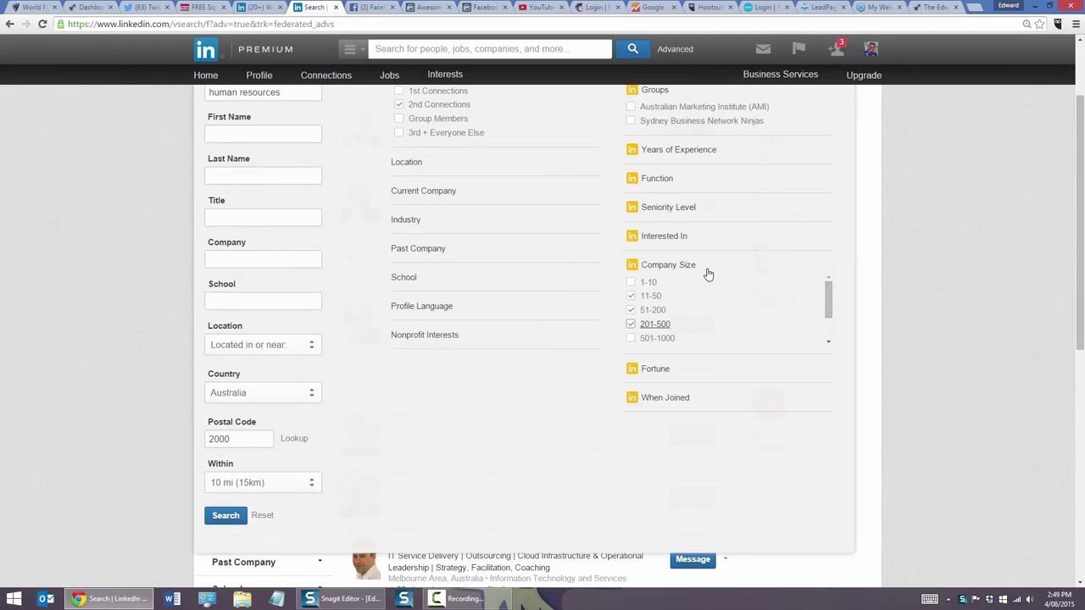
{"action": "left_click", "coordinate": [226, 516]}
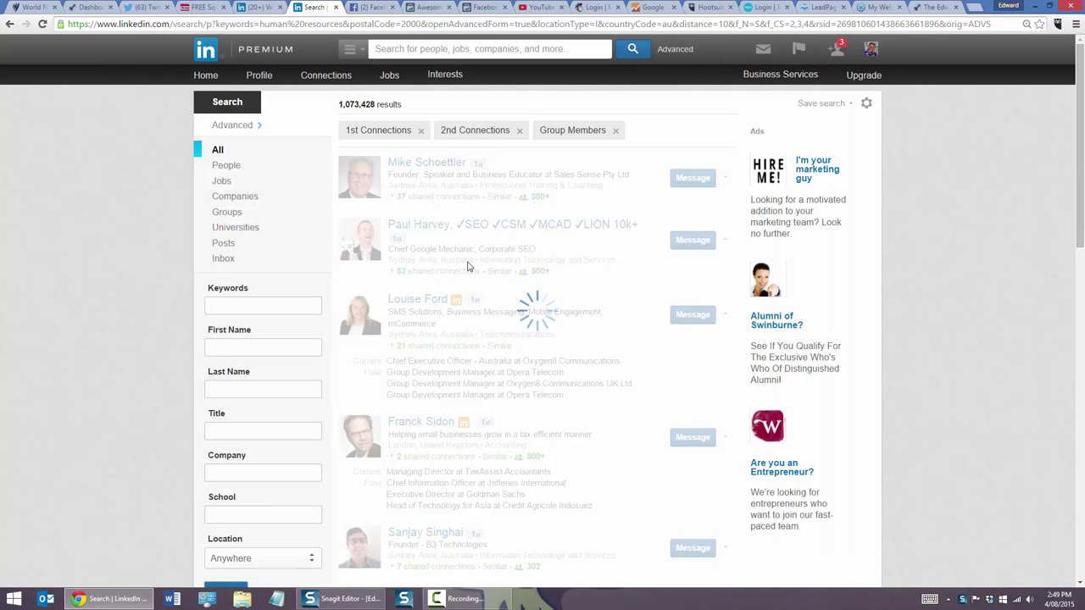
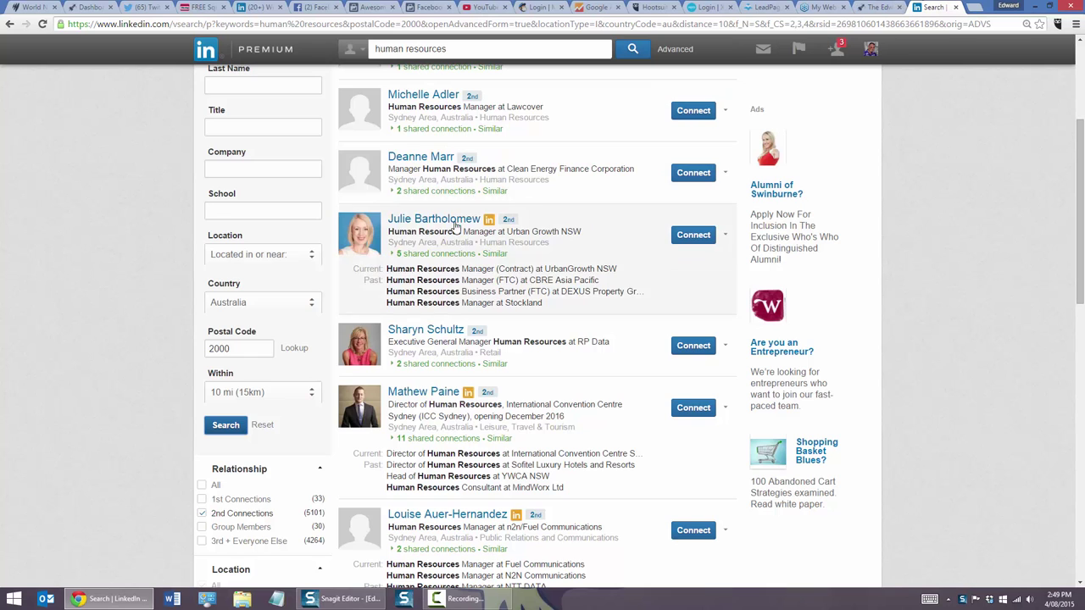
{"action": "scroll", "coordinate": [458, 229], "scroll_direction": "up", "scroll_amount": 3}
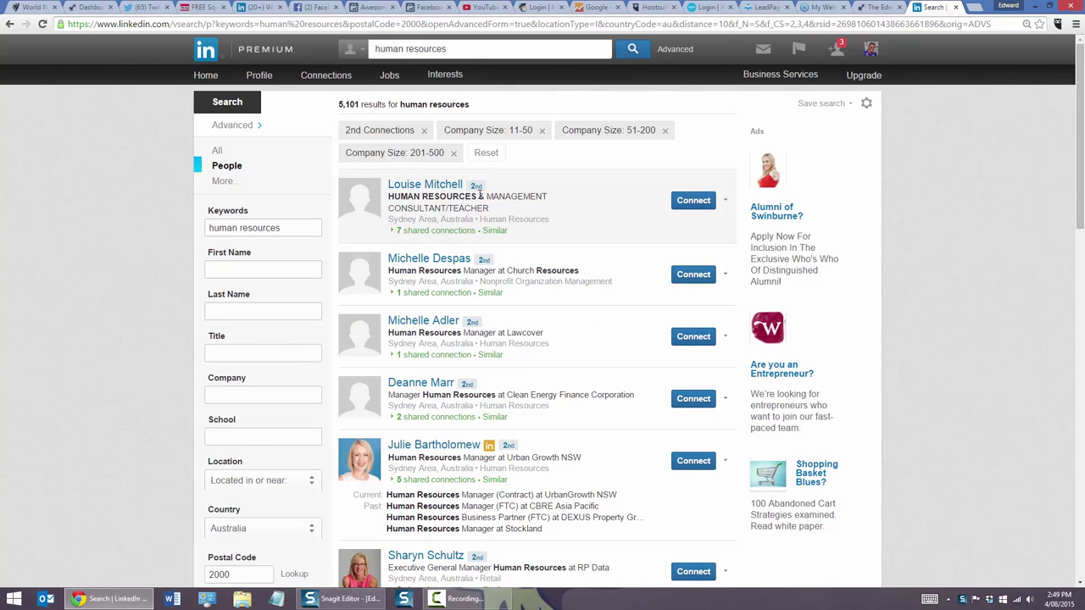
{"action": "scroll", "coordinate": [480, 195], "scroll_direction": "down", "scroll_amount": 5}
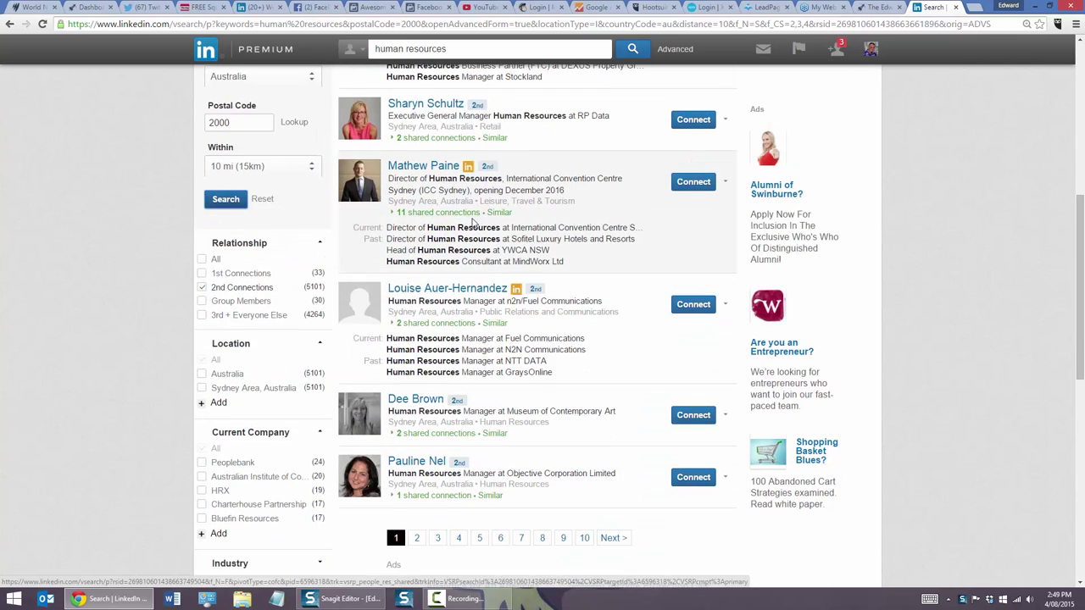
{"action": "scroll", "coordinate": [473, 222], "scroll_direction": "up", "scroll_amount": 3}
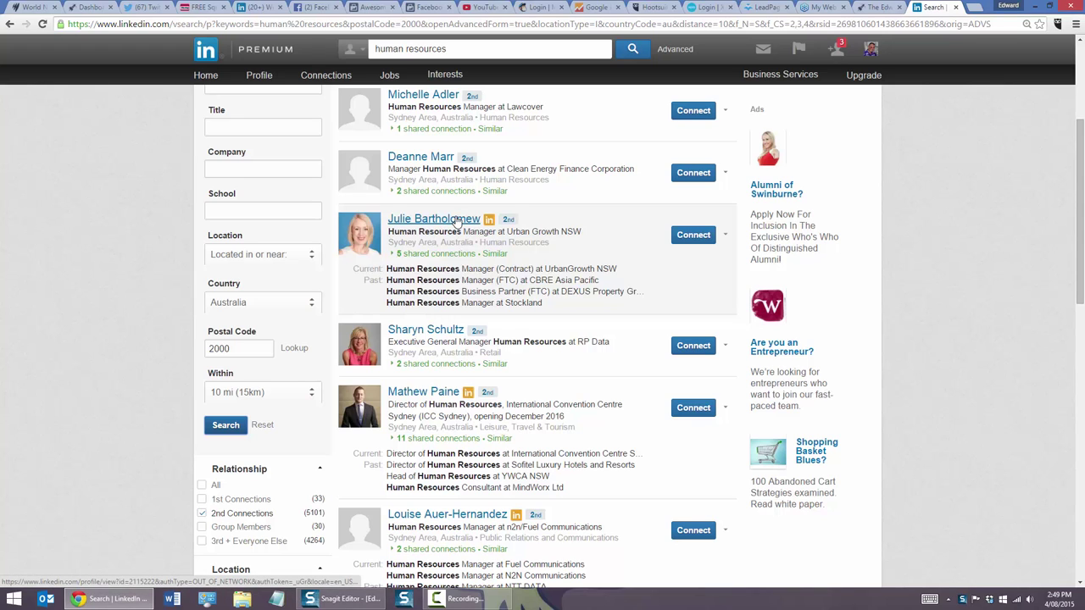
Open the Urban Growth NSW HR manager's profile in a new browser tab and switch to it.
{"action": "right_click", "coordinate": [456, 221]}
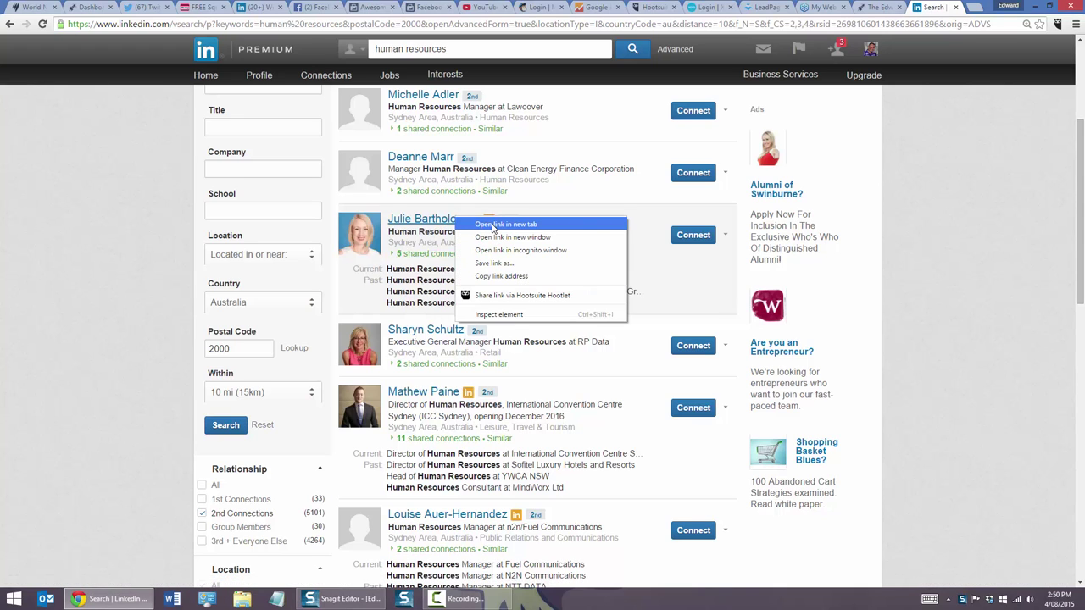
{"action": "left_click", "coordinate": [493, 227]}
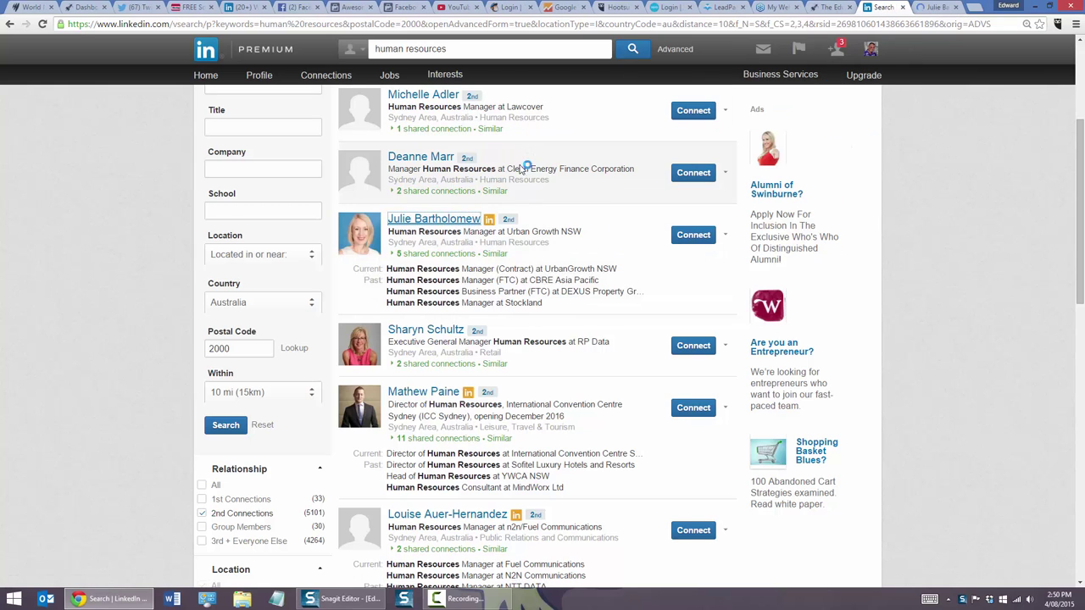
{"action": "left_click", "coordinate": [933, 8]}
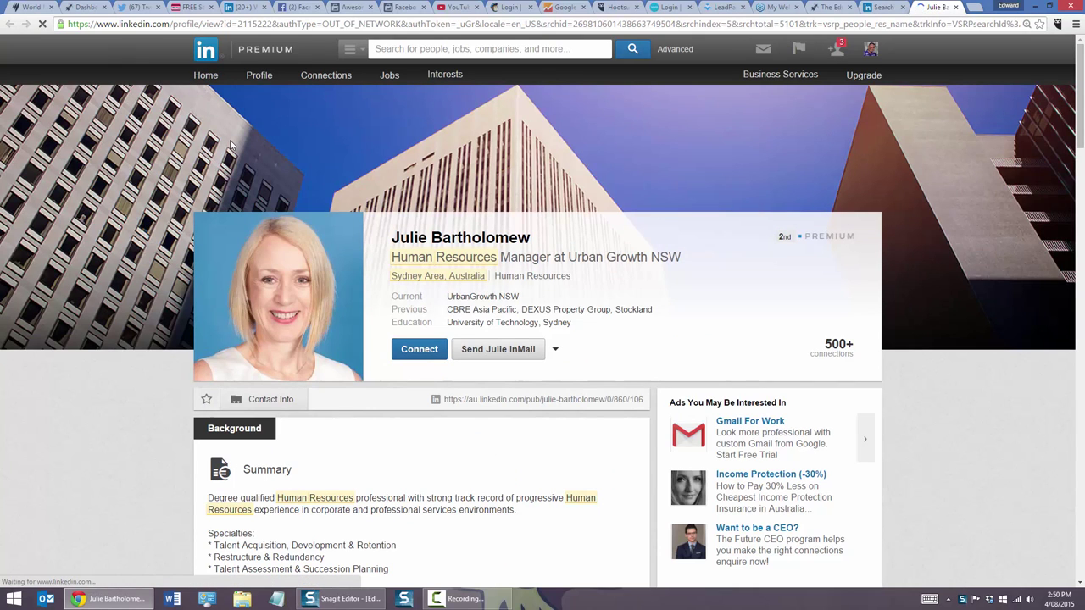
Look over her profile and reveal her Contact Info.
{"action": "scroll", "coordinate": [231, 146], "scroll_direction": "down", "scroll_amount": 2}
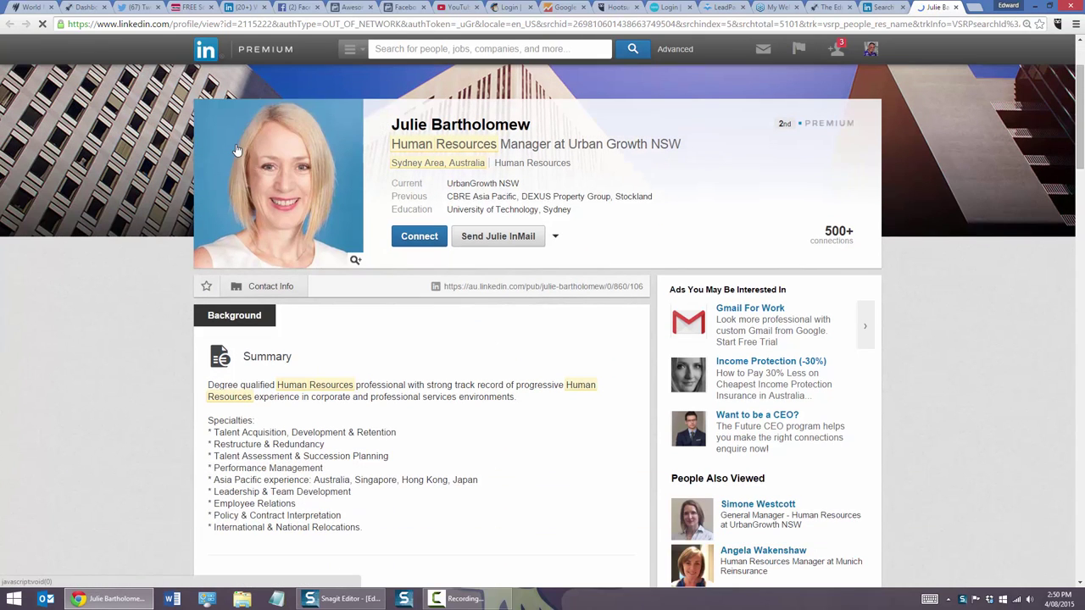
{"action": "scroll", "coordinate": [238, 149], "scroll_direction": "up", "scroll_amount": 2}
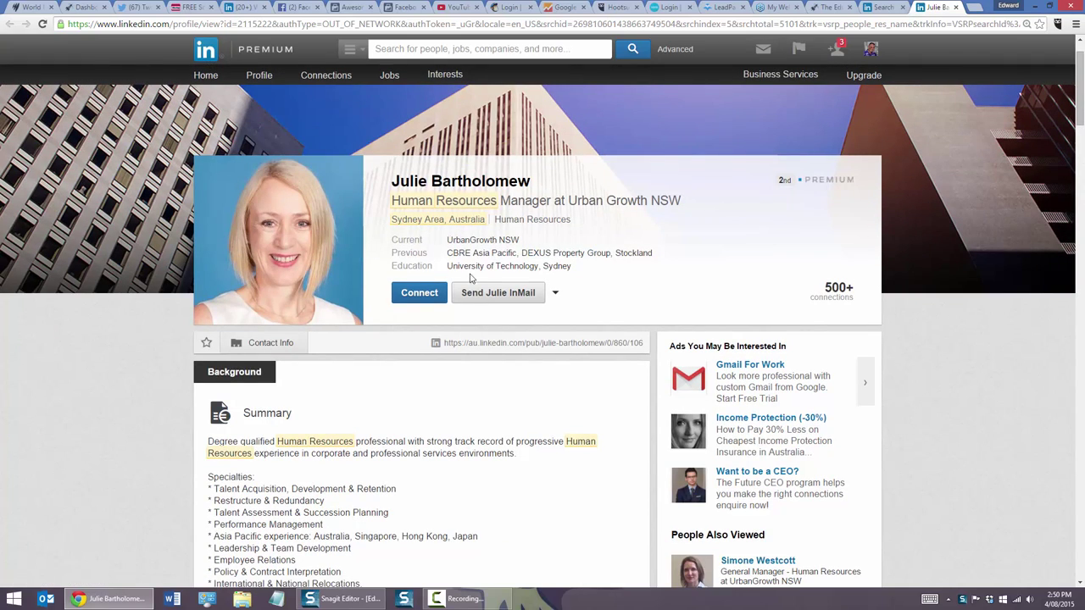
{"action": "scroll", "coordinate": [402, 345], "scroll_direction": "down", "scroll_amount": 2}
{"action": "scroll", "coordinate": [351, 373], "scroll_direction": "down", "scroll_amount": 5}
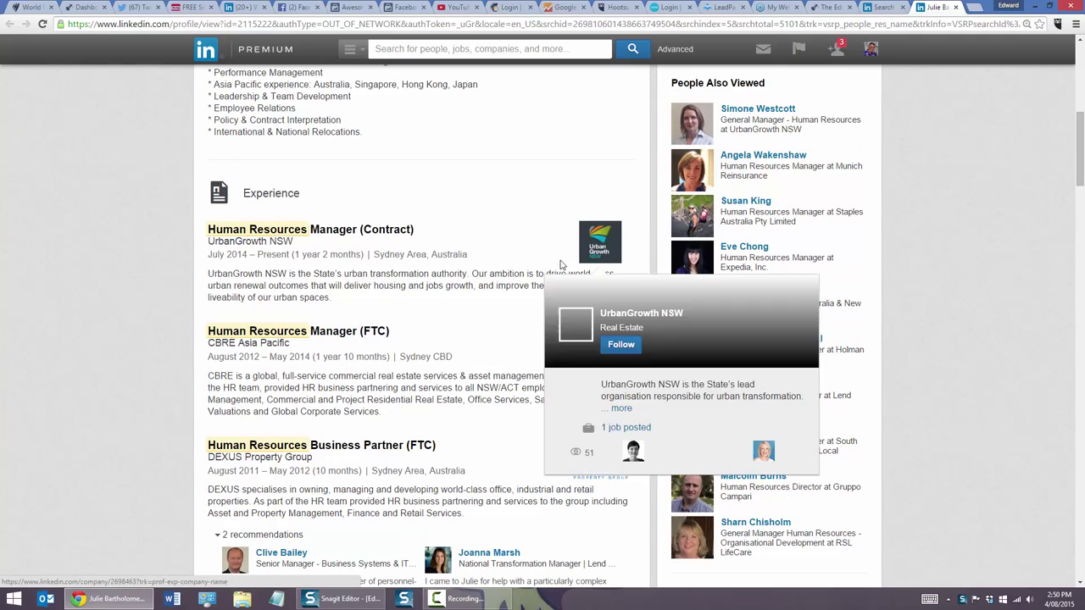
{"action": "scroll", "coordinate": [529, 283], "scroll_direction": "down", "scroll_amount": 10}
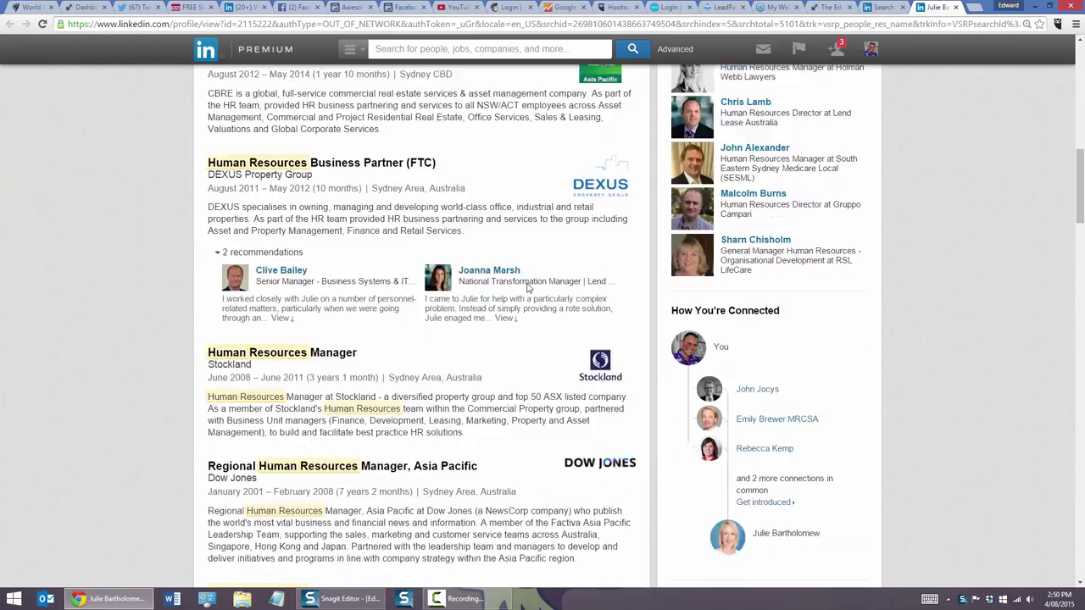
{"action": "scroll", "coordinate": [526, 288], "scroll_direction": "up", "scroll_amount": 16}
{"action": "scroll", "coordinate": [521, 299], "scroll_direction": "up", "scroll_amount": 2}
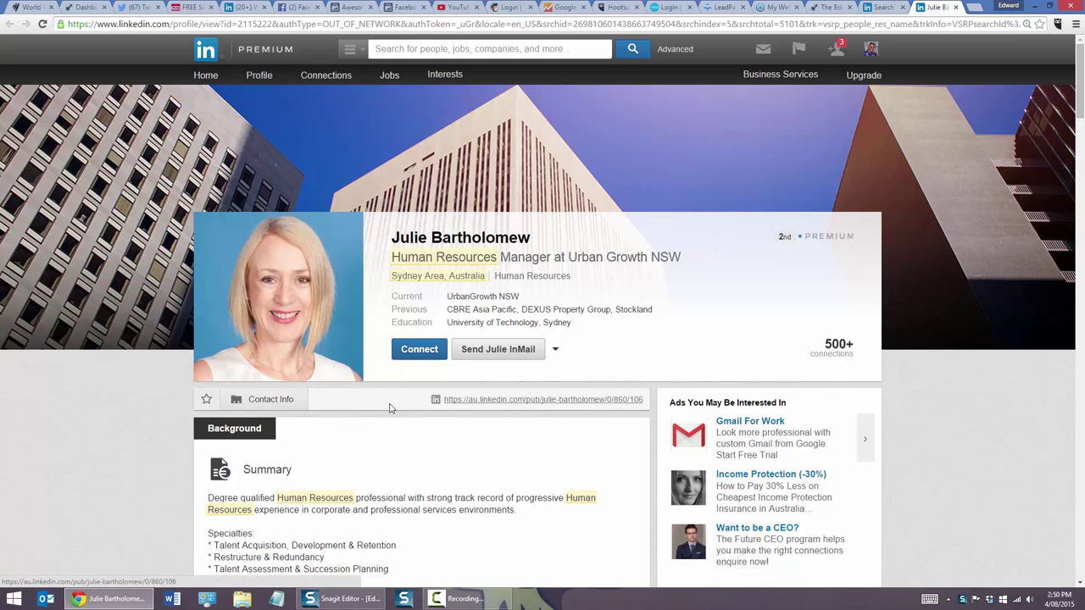
{"action": "left_click", "coordinate": [284, 399]}
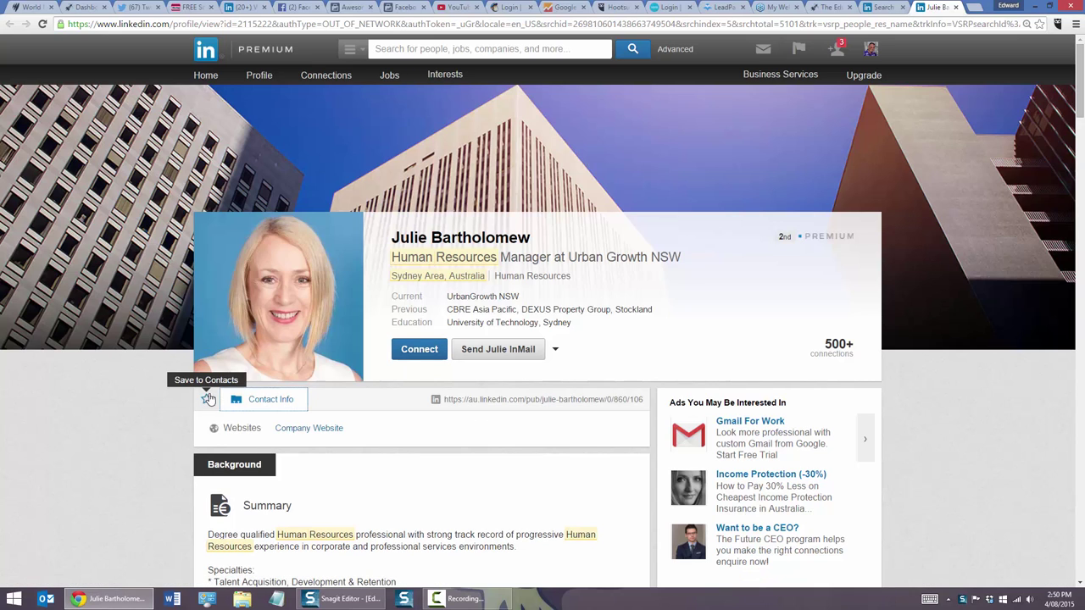
Start an InMail to the HR manager, reset the page zoom with Ctrl+0, and open the category list.
{"action": "left_click", "coordinate": [508, 350]}
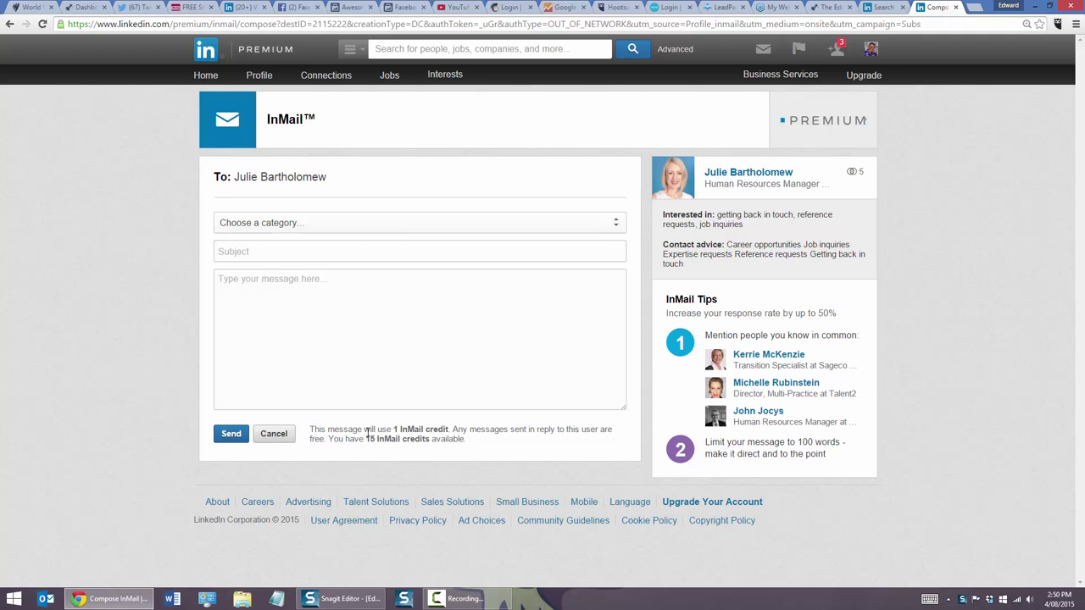
{"action": "scroll", "coordinate": [381, 434], "scroll_direction": "up", "scroll_amount": 5}
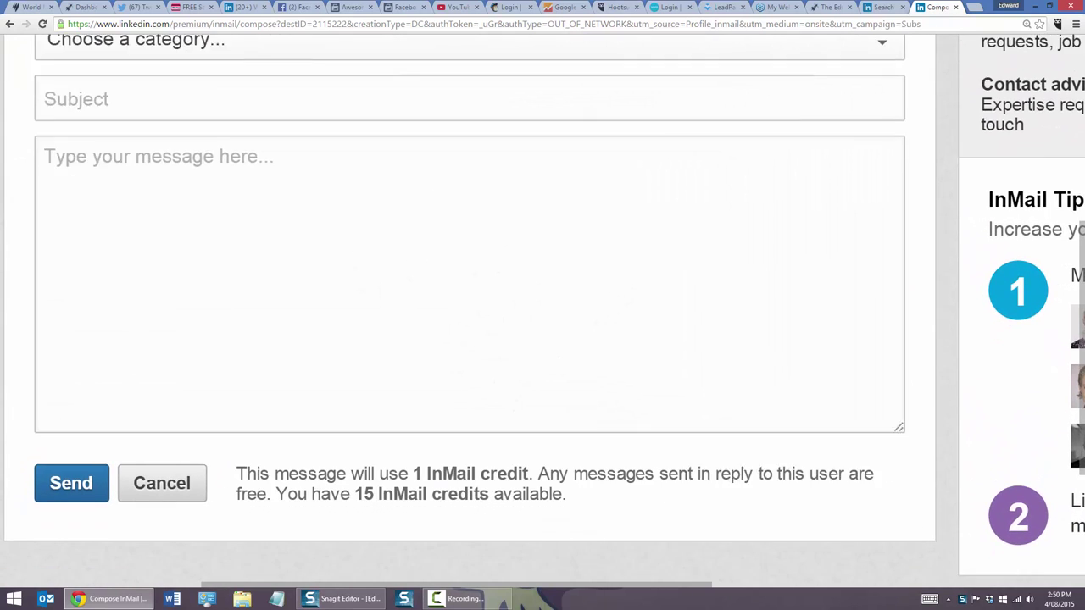
{"action": "scroll", "coordinate": [509, 357], "scroll_direction": "up", "scroll_amount": 1}
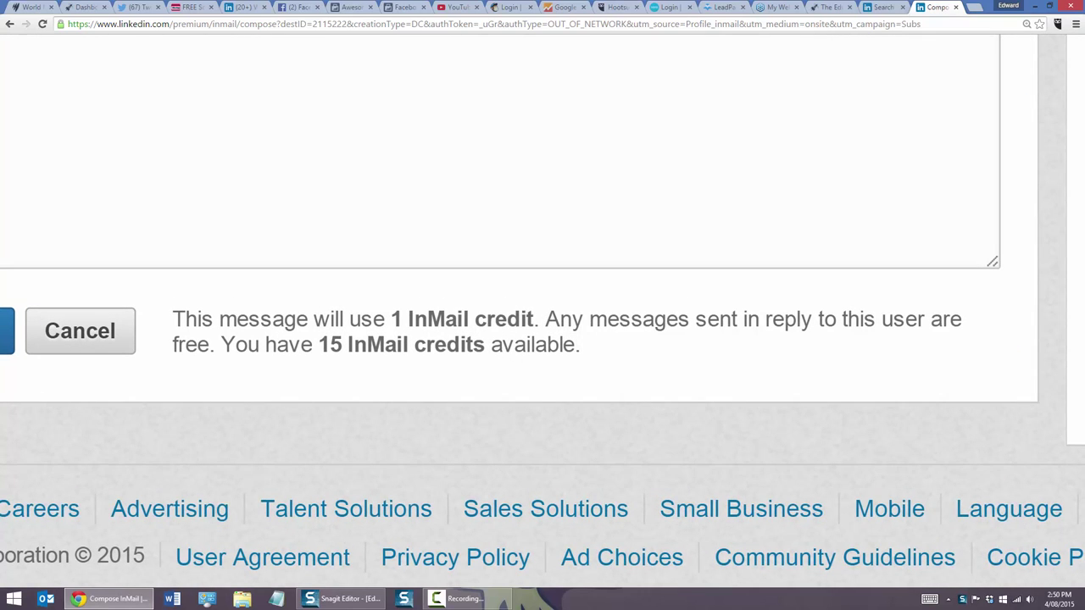
{"action": "key", "text": "ctrl+0"}
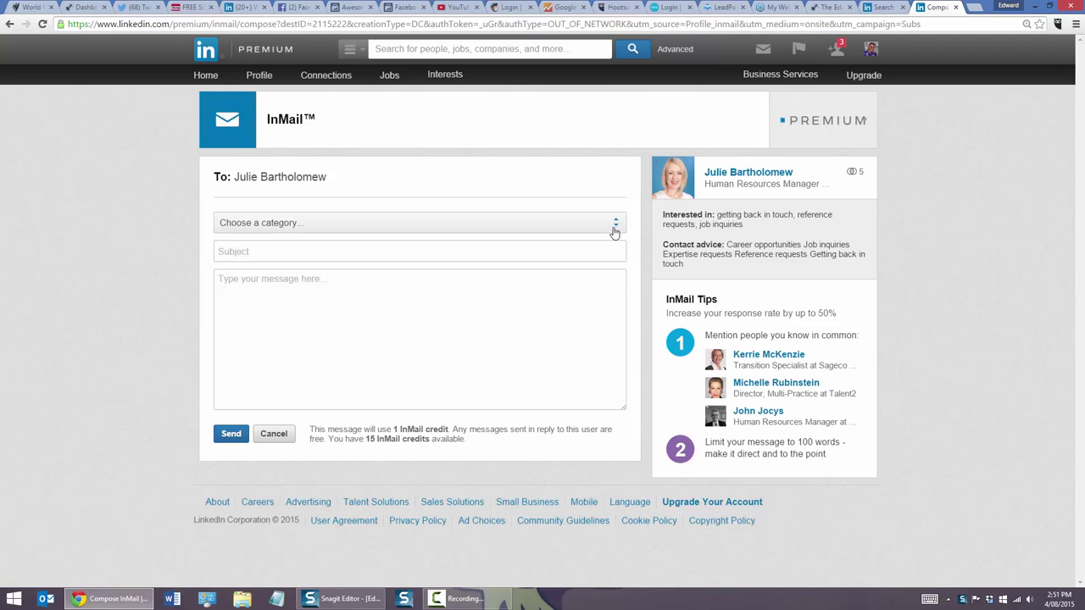
{"action": "left_click", "coordinate": [614, 227]}
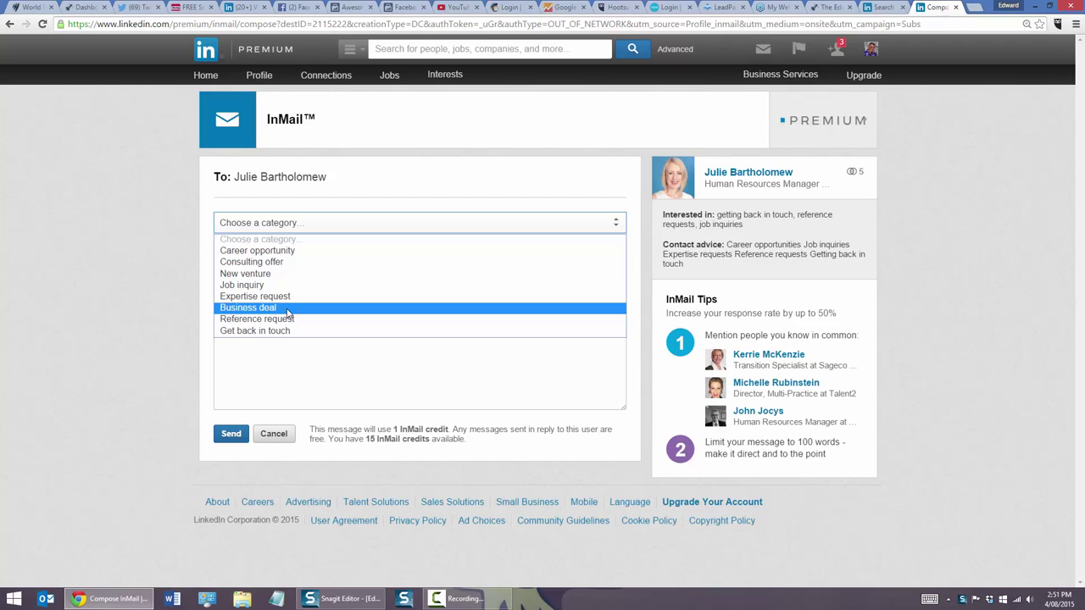
Choose Business deal as the InMail's message category.
{"action": "left_click", "coordinate": [288, 310]}
{"action": "left_click", "coordinate": [313, 254]}
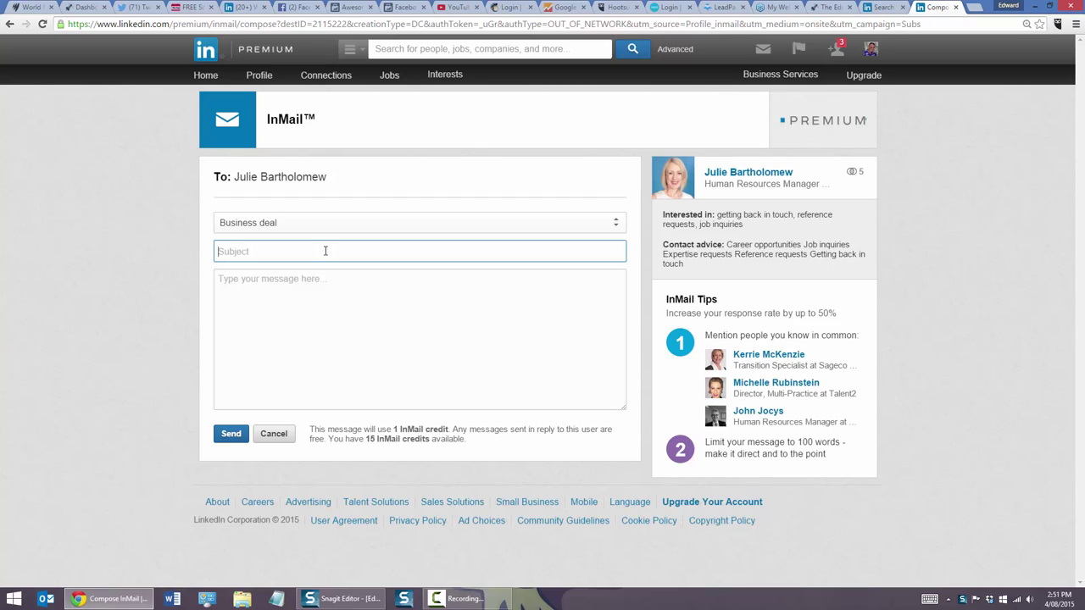
Enter the subject 'Leadership Training & Develop for your People' and a greeting to the recipient.
{"action": "type", "text": "Leadership Training & Dev"}
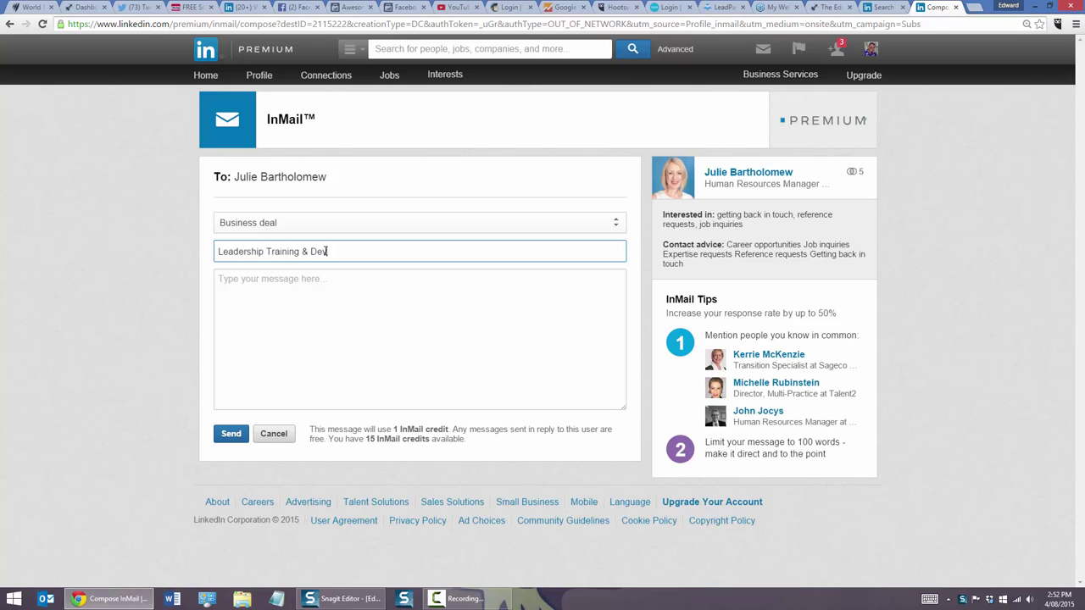
{"action": "type", "text": "elop for your People"}
{"action": "key", "text": "Tab"}
{"action": "type", "text": "Dar"}
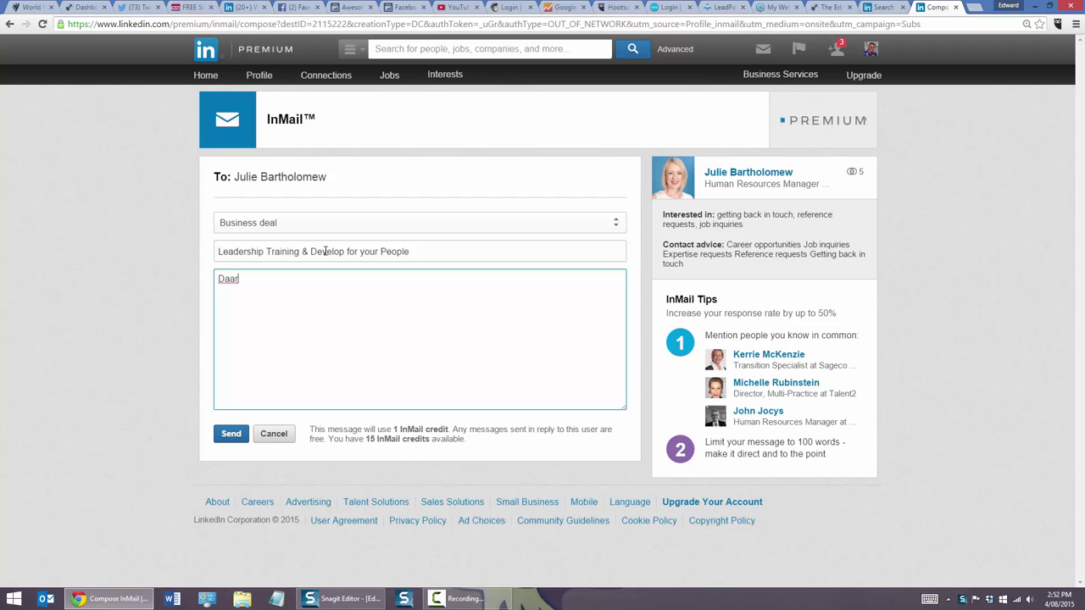
{"action": "key", "text": "BackSpace"}
{"action": "key", "text": "BackSpace"}
{"action": "type", "text": "ear Julie,"}
{"action": "key", "text": "Return"}
{"action": "key", "text": "Return"}
Write the opening line 'I trust you are well and I noticed we have some shared connections.'.
{"action": "type", "text": "I trust y"}
{"action": "key", "text": "BackSpace"}
{"action": "key", "text": "BackSpace"}
{"action": "key", "text": "BackSpace"}
{"action": "type", "text": "t you are well an"}
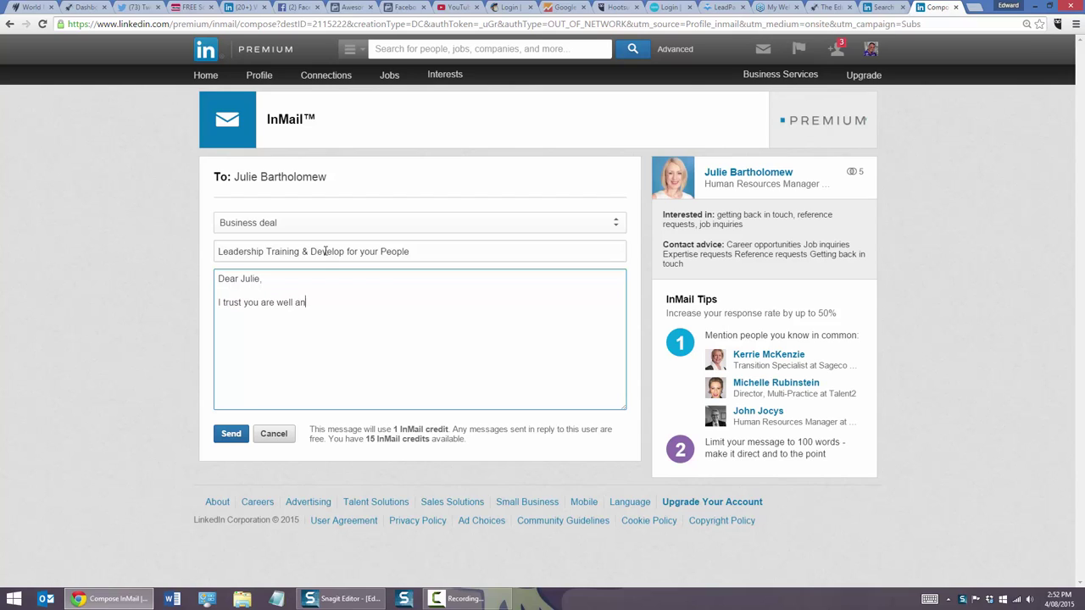
{"action": "type", "text": "d I noticed we have some share"}
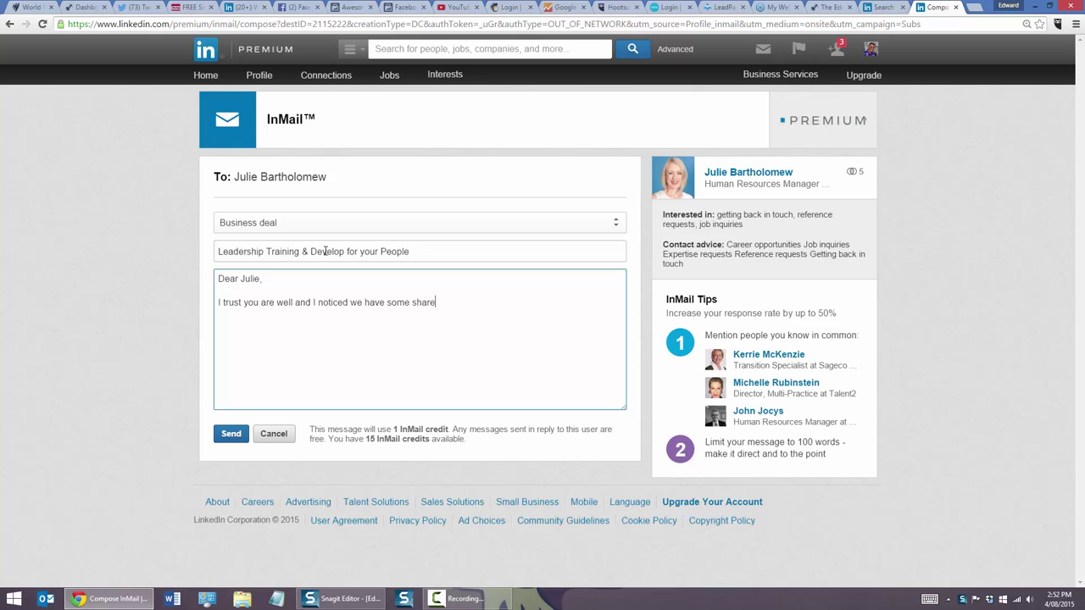
{"action": "type", "text": "d connections."}
{"action": "scroll", "coordinate": [325, 252], "scroll_direction": "up", "scroll_amount": 5}
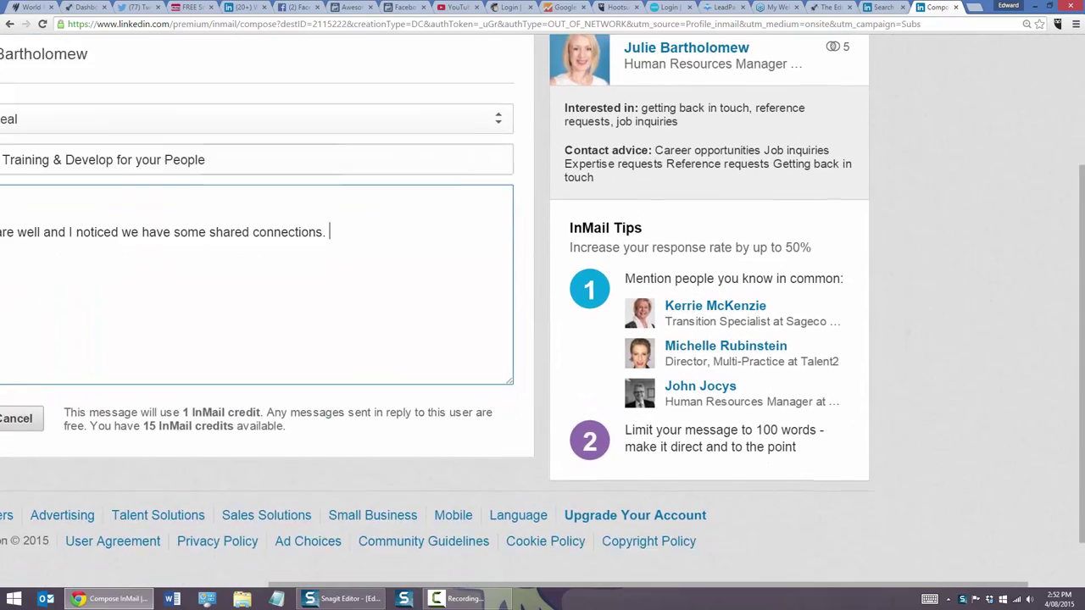
{"action": "scroll", "coordinate": [432, 267], "scroll_direction": "up", "scroll_amount": 2}
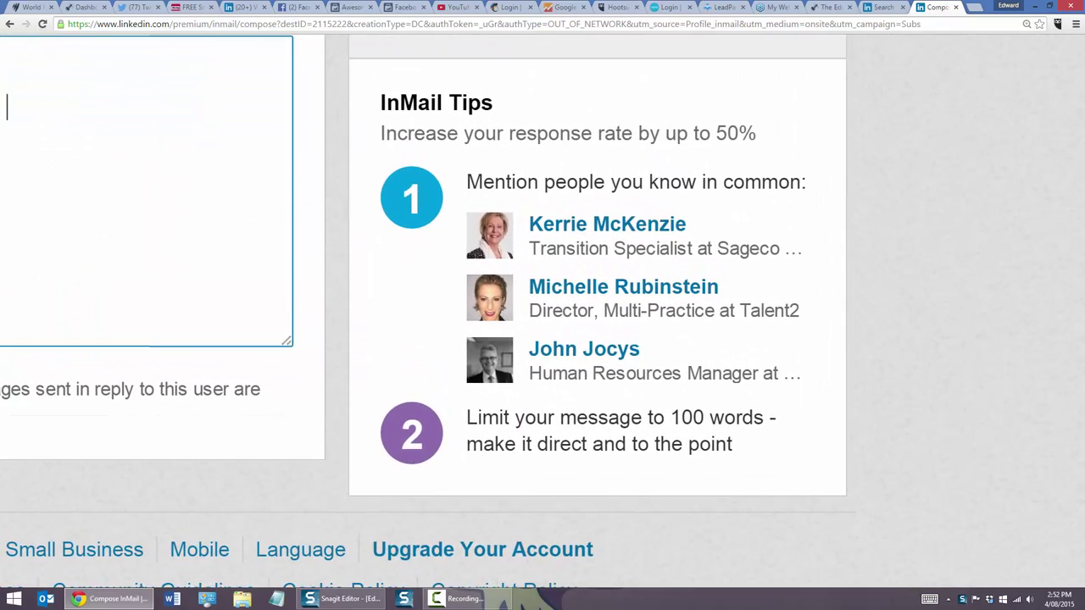
{"action": "scroll", "coordinate": [542, 305], "scroll_direction": "down", "scroll_amount": 7}
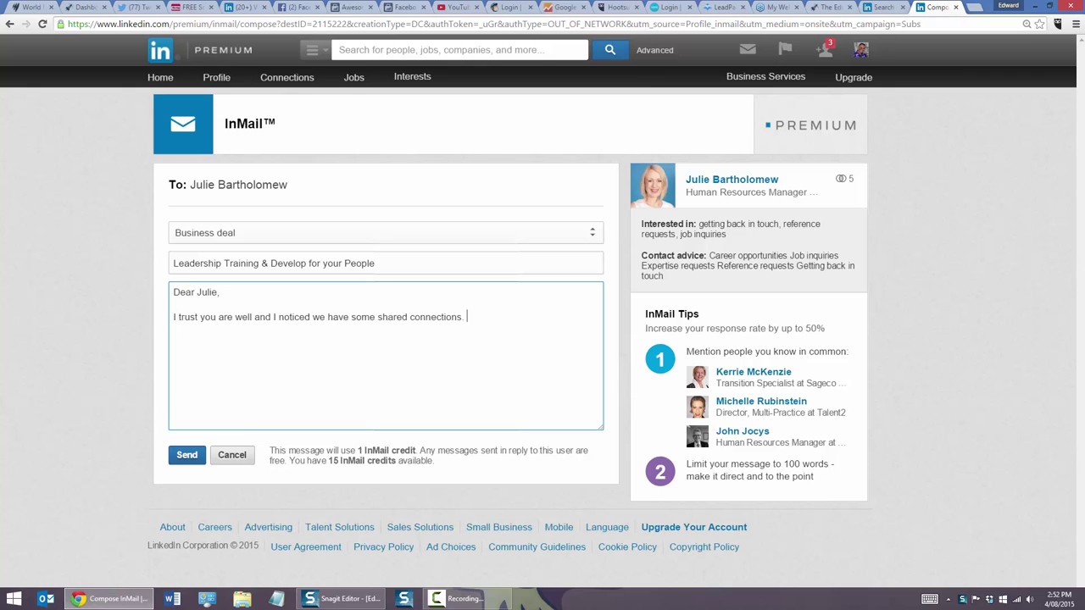
Add a paragraph about an introduction made before starting the business, ending 'these days I am a Leadership Mentor.'.
{"action": "type", "text": "Inte"}
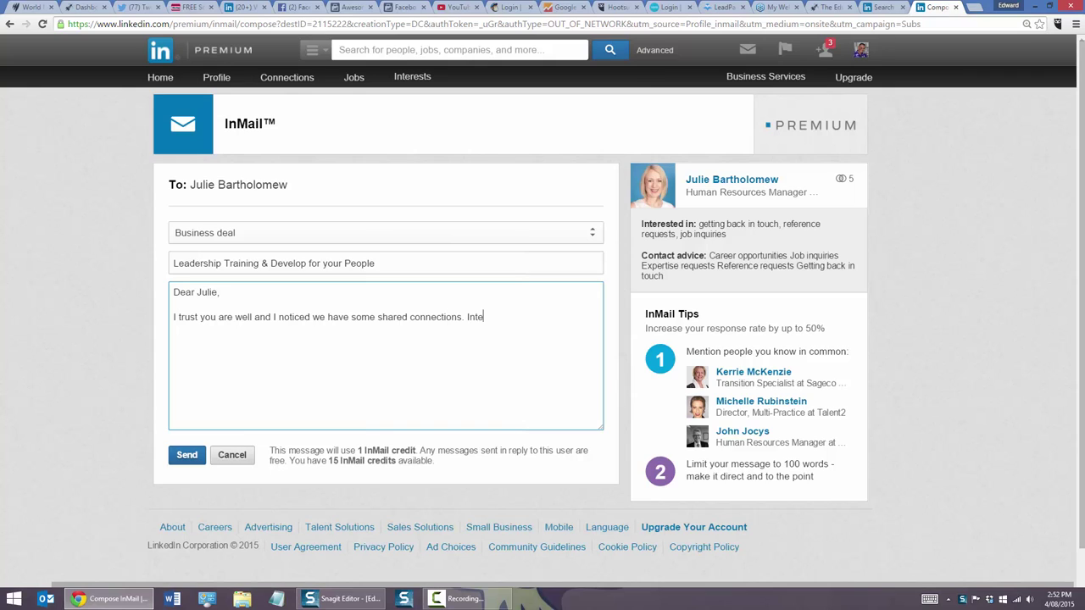
{"action": "type", "text": "resting enough, ebou"}
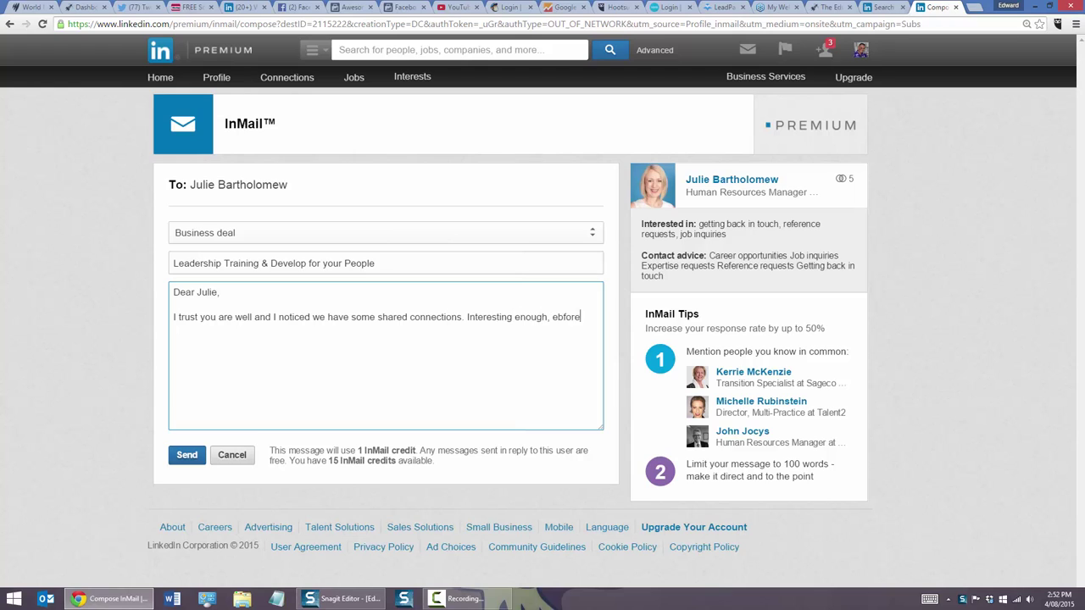
{"action": "key", "text": "BackSpace"}
{"action": "key", "text": "BackSpace"}
{"action": "type", "text": "befo"}
{"action": "key", "text": "BackSpace"}
{"action": "key", "text": "BackSpace"}
{"action": "key", "text": "BackSpace"}
{"action": "key", "text": "BackSpace"}
{"action": "key", "text": "BackSpace"}
{"action": "type", "text": "before I started my business (a very long time "}
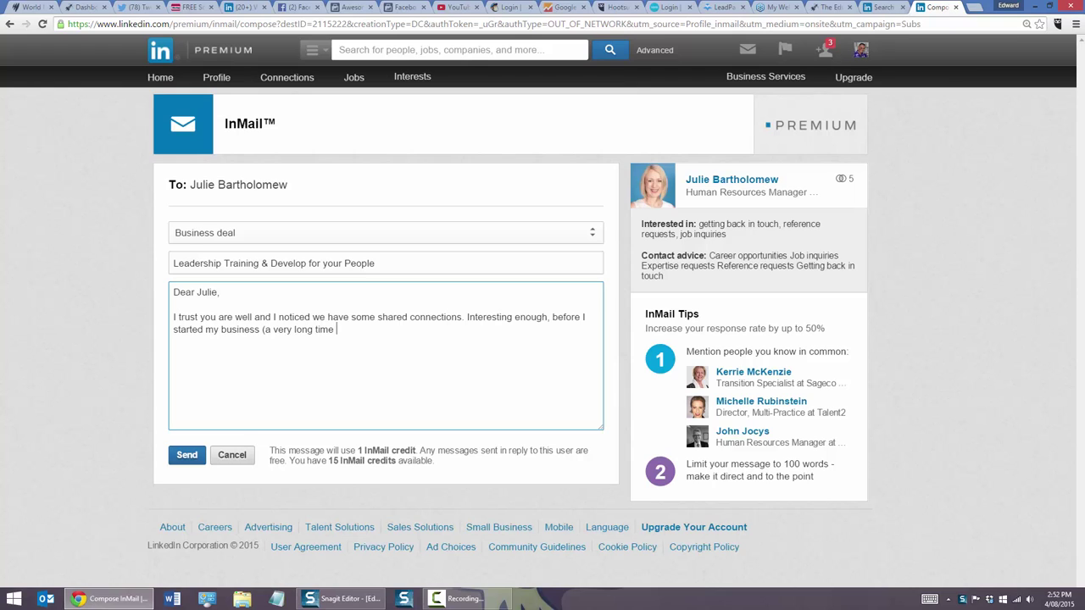
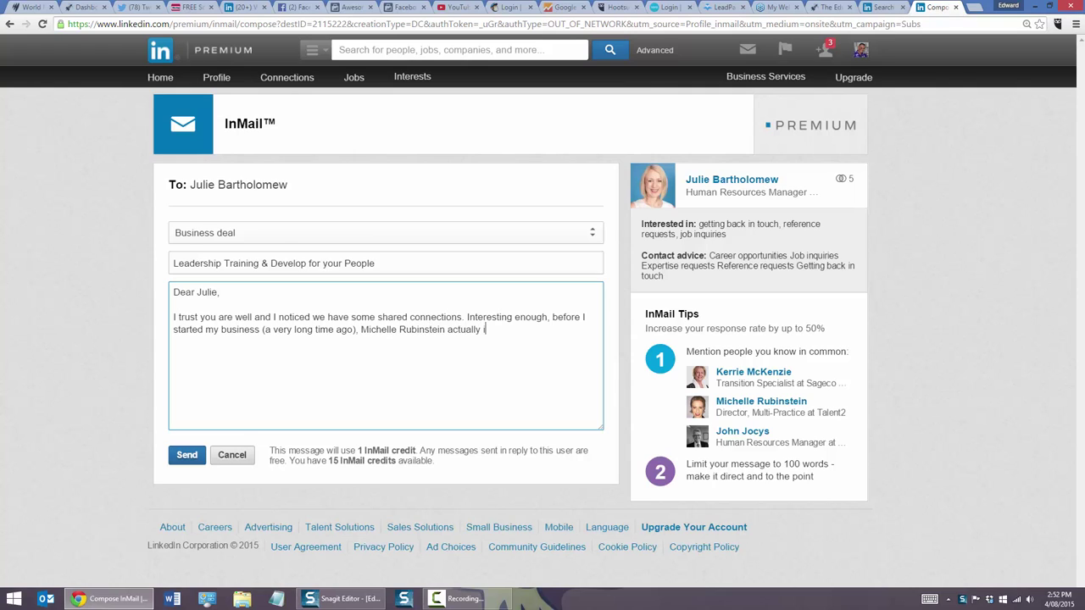
{"action": "type", "text": "ntereviewed me fo"}
{"action": "type", "text": "b"}
{"action": "type", "text": "- and thes"}
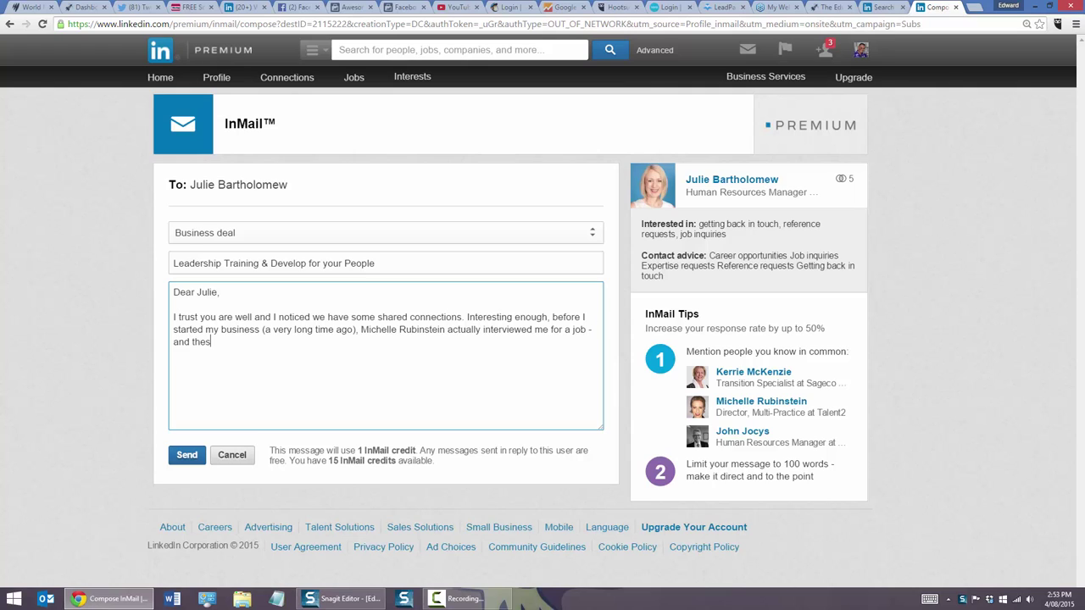
{"action": "type", "text": "e days I am a Leadership Me"}
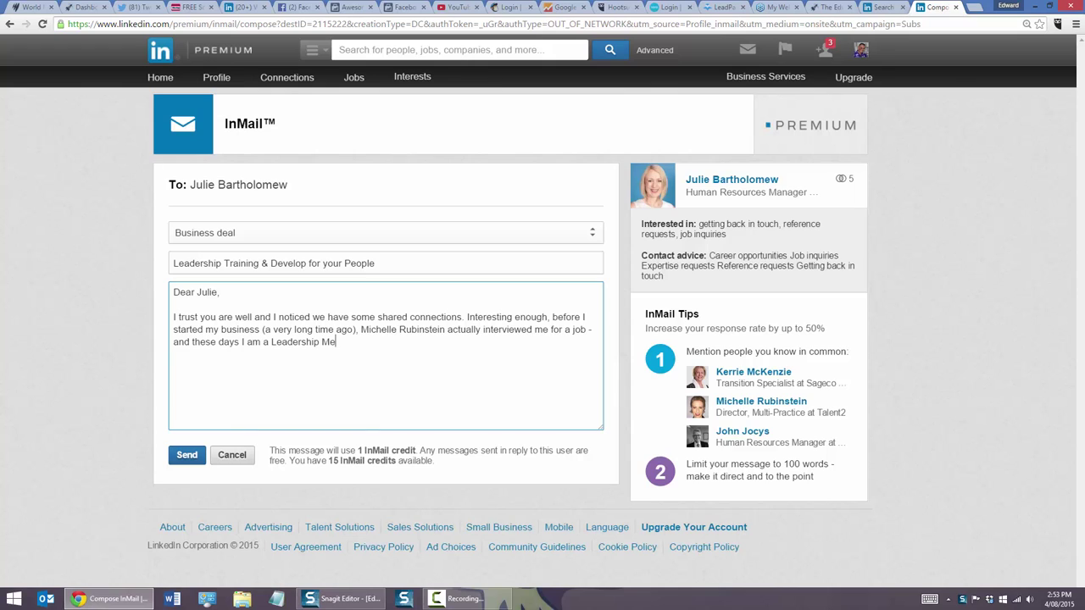
{"action": "type", "text": "ntor."}
{"action": "key", "text": "Return"}
{"action": "key", "text": "Return"}
Explain the reason for contact: workshops and team training in DISC Profiling and working together better.
{"action": "type", "text": "Thre"}
{"action": "key", "text": "BackSpace"}
{"action": "key", "text": "BackSpace"}
{"action": "key", "text": "BackSpace"}
{"action": "type", "text": "e reason why I wanted to contact you"}
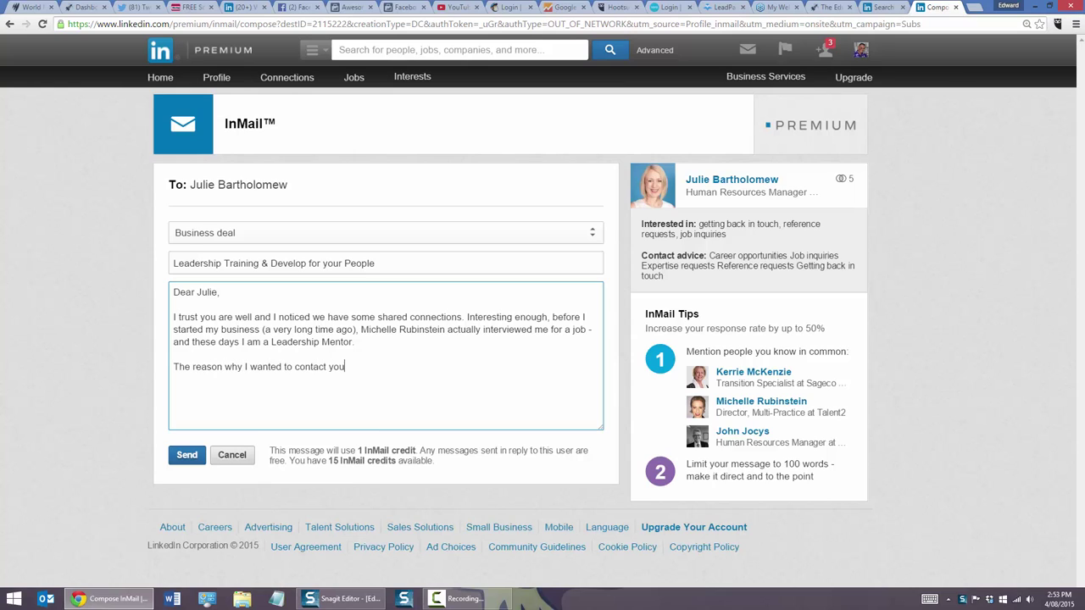
{"action": "type", "text": ", is that I run workshops and can d"}
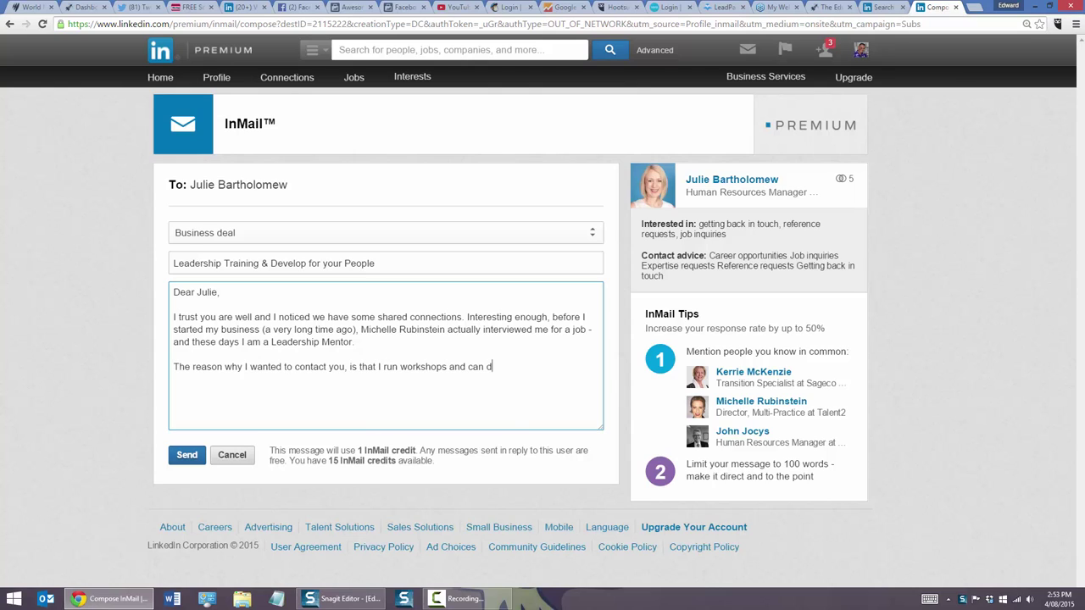
{"action": "type", "text": "o training fro you"}
{"action": "key", "text": "BackSpace"}
{"action": "key", "text": "BackSpace"}
{"action": "key", "text": "BackSpace"}
{"action": "key", "text": "BackSpace"}
{"action": "key", "text": "BackSpace"}
{"action": "type", "text": "or your team in d"}
{"action": "key", "text": "BackSpace"}
{"action": "type", "text": "tee"}
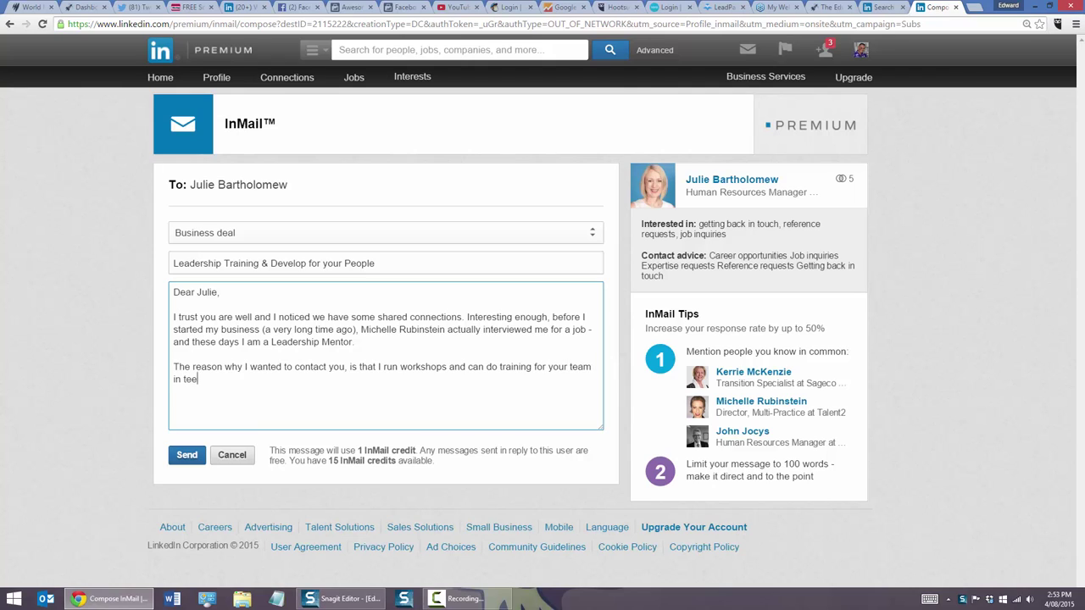
{"action": "key", "text": "BackSpace"}
{"action": "type", "text": "rms of DISC Profilign"}
{"action": "key", "text": "BackSpace"}
{"action": "key", "text": "BackSpace"}
{"action": "key", "text": "BackSpace"}
{"action": "type", "text": "ng and bettre"}
{"action": "key", "text": "BackSpace"}
{"action": "key", "text": "BackSpace"}
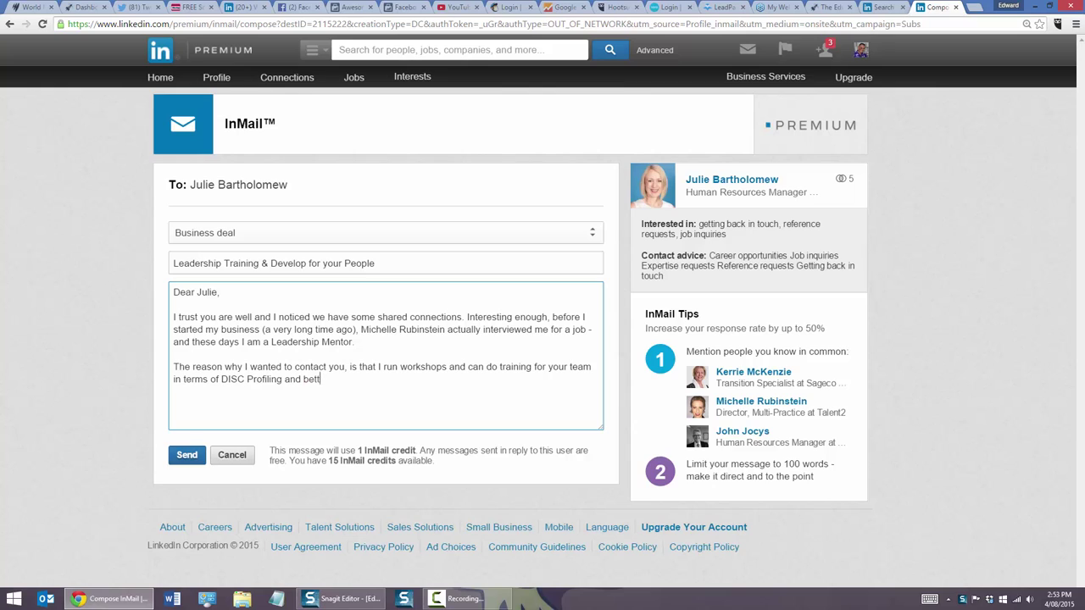
{"action": "type", "text": "er working together.  To learn"}
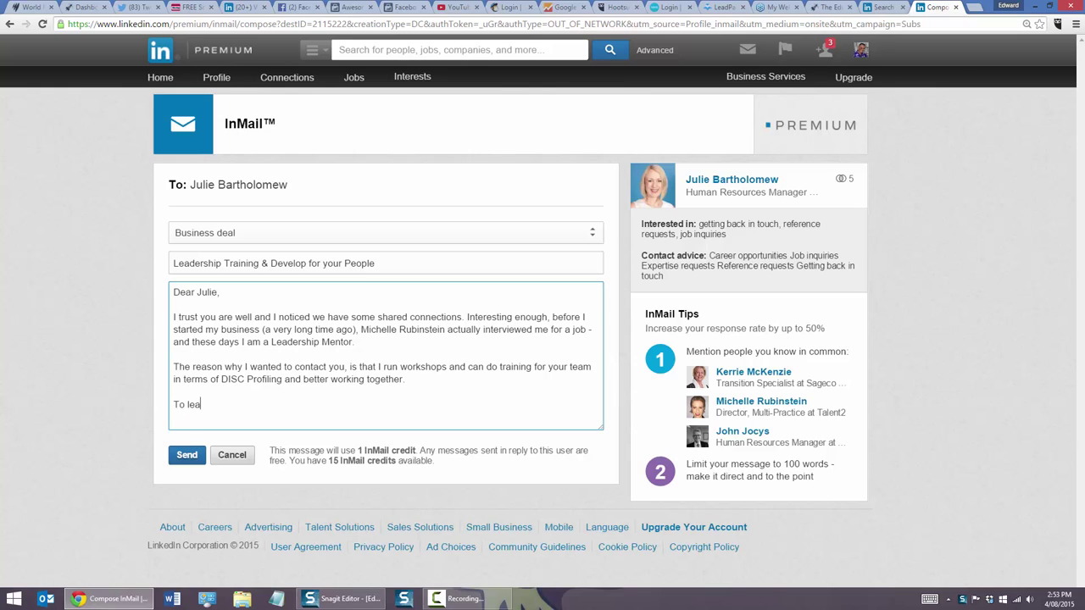
{"action": "key", "text": "BackSpace"}
{"action": "key", "text": "BackSpace"}
{"action": "key", "text": "BackSpace"}
{"action": "key", "text": "BackSpace"}
{"action": "key", "text": "BackSpace"}
{"action": "key", "text": "BackSpace"}
{"action": "key", "text": "BackSpace"}
{"action": "key", "text": "BackSpace"}
{"action": "key", "text": "BackSpace"}
{"action": "type", "text": "If this sounds of interest to you, feelf r"}
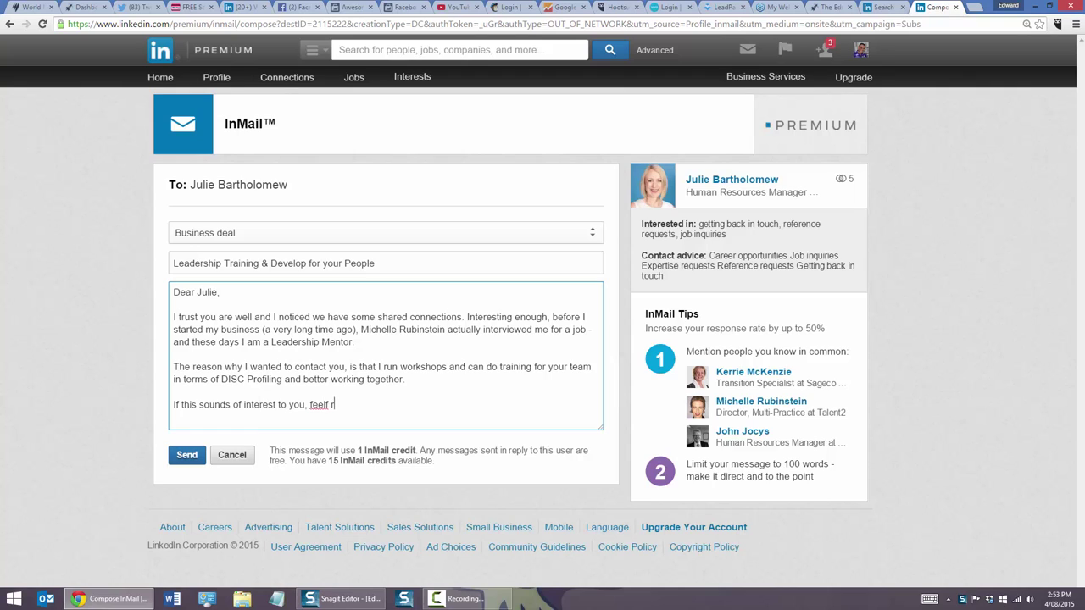
{"action": "type", "text": "e"}
{"action": "key", "text": "BackSpace"}
{"action": "key", "text": "BackSpace"}
{"action": "key", "text": "BackSpace"}
{"action": "key", "text": "BackSpace"}
{"action": "type", "text": "free to ce"}
{"action": "type", "text": "hck ou"}
{"action": "key", "text": "BackSpace"}
{"action": "key", "text": "BackSpace"}
{"action": "key", "text": "BackSpace"}
{"action": "key", "text": "BackSpace"}
{"action": "key", "text": "BackSpace"}
{"action": "key", "text": "BackSpace"}
{"action": "key", "text": "BackSpace"}
{"action": "type", "text": "heck out my website at w"}
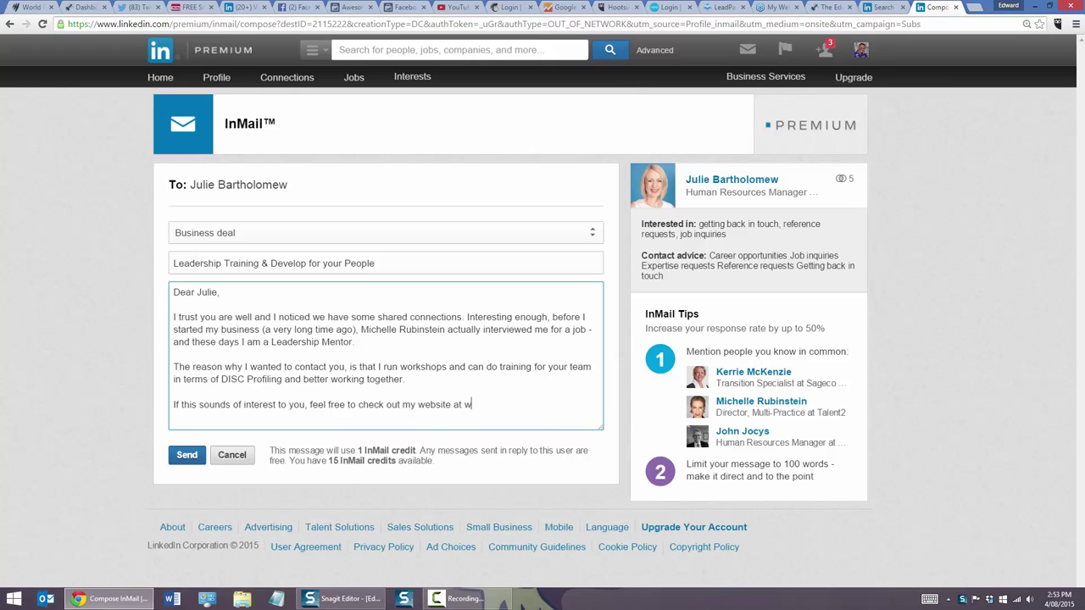
{"action": "type", "text": "ww.excellenceabove."}
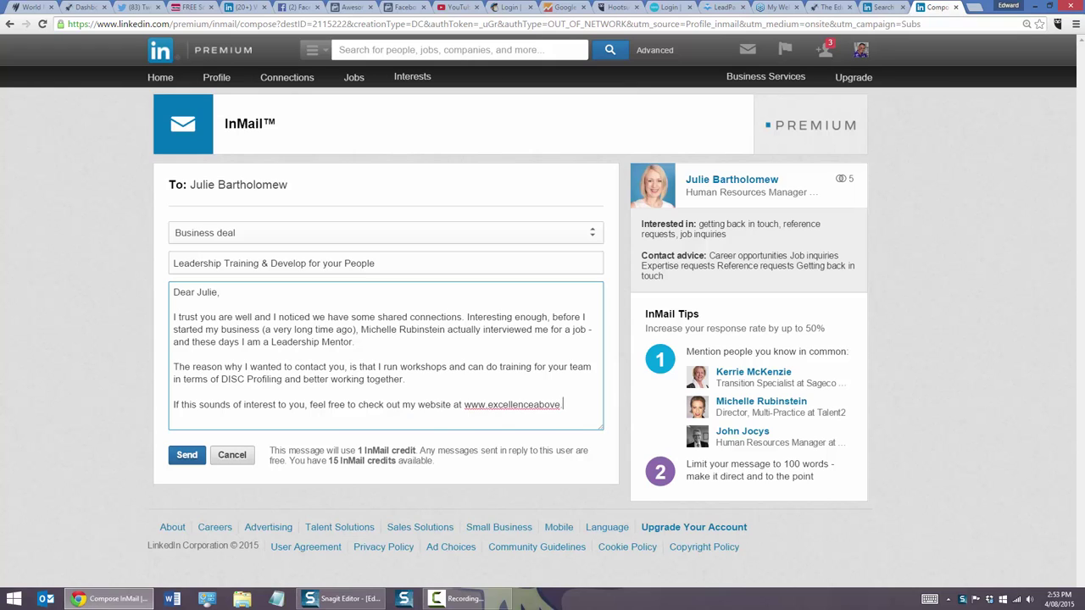
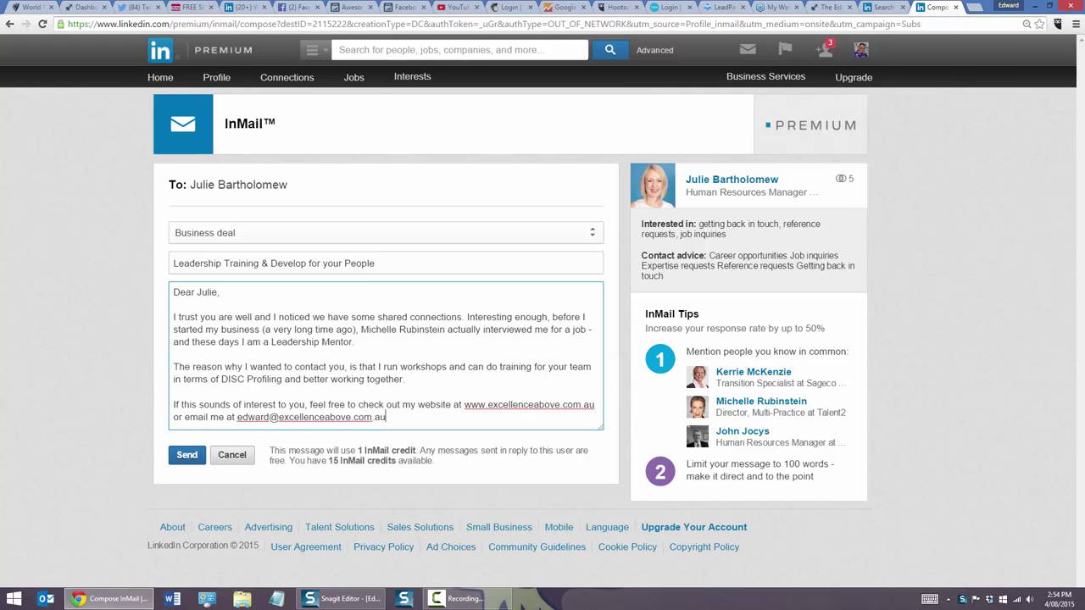
Close with 'Many thanks in advance for accepting my message and speak soon.' and a Leadership Mentor signature.
{"action": "key", "text": "Return"}
{"action": "key", "text": "Return"}
{"action": "type", "text": "Many thanks in "}
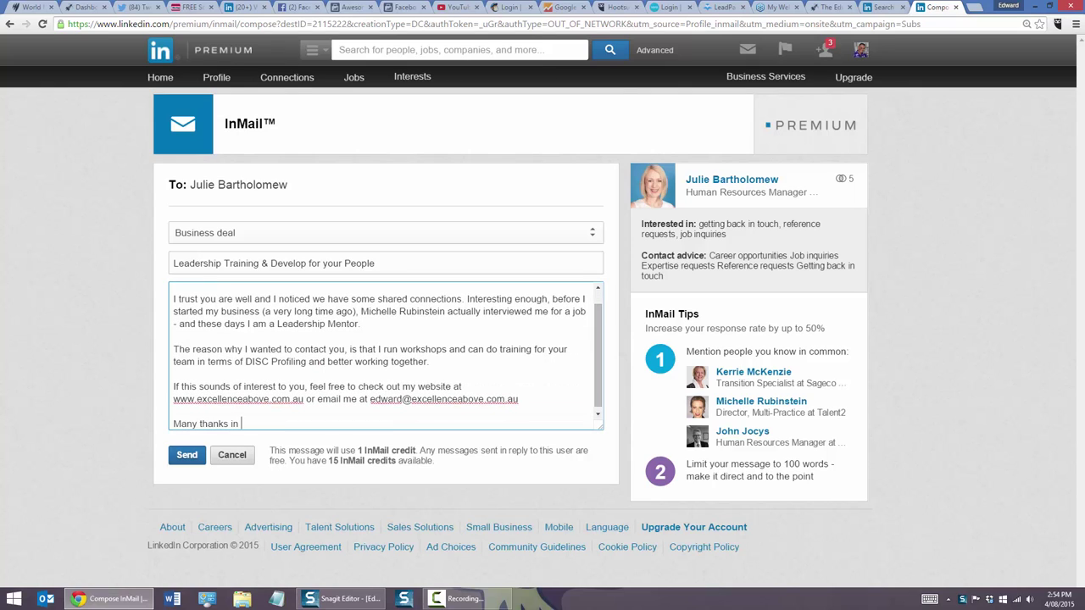
{"action": "type", "text": "advance for accepting my es"}
{"action": "key", "text": "BackSpace"}
{"action": "key", "text": "BackSpace"}
{"action": "type", "text": "me"}
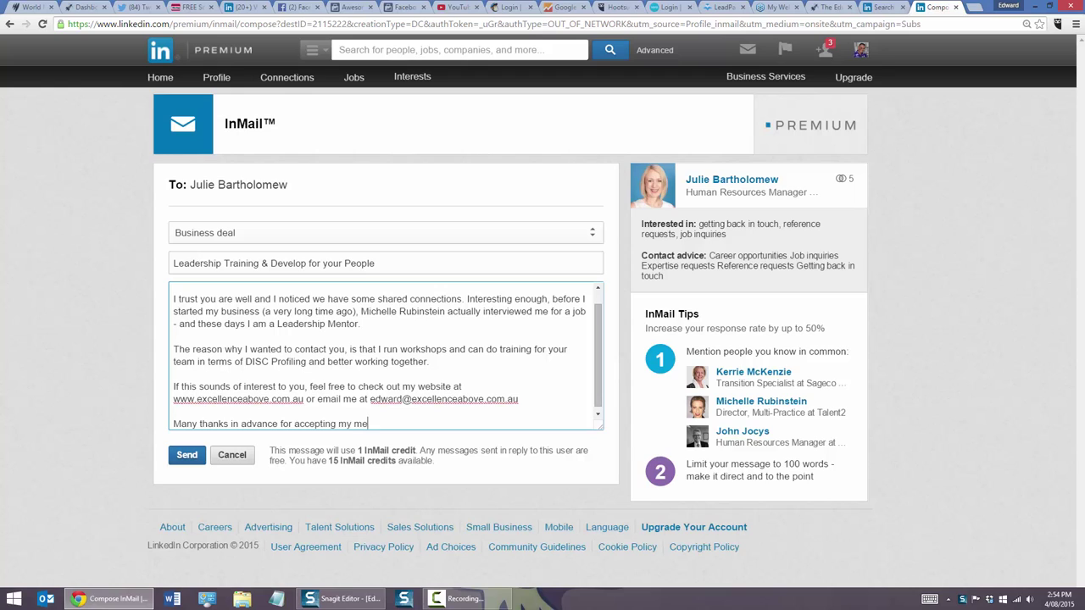
{"action": "type", "text": "ssage s"}
{"action": "key", "text": "BackSpace"}
{"action": "type", "text": "and speak soon."}
{"action": "key", "text": "Return"}
{"action": "type", "text": "Edward Zia "}
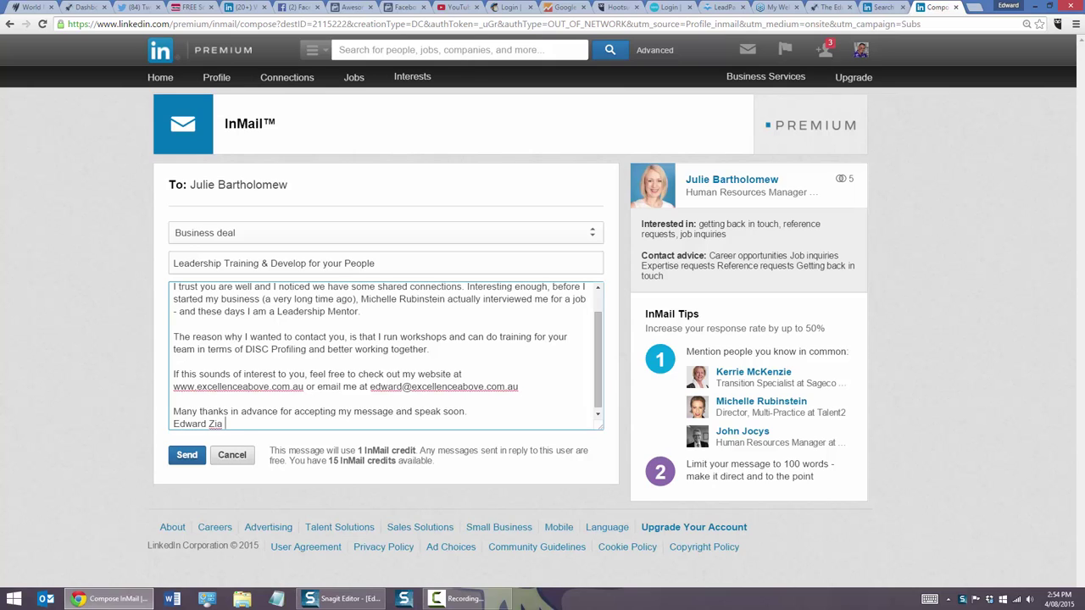
{"action": "type", "text": "- Leadership Mentor"}
Correct the subject to 'Leadership Training & Development for your People'.
{"action": "left_click", "coordinate": [307, 262]}
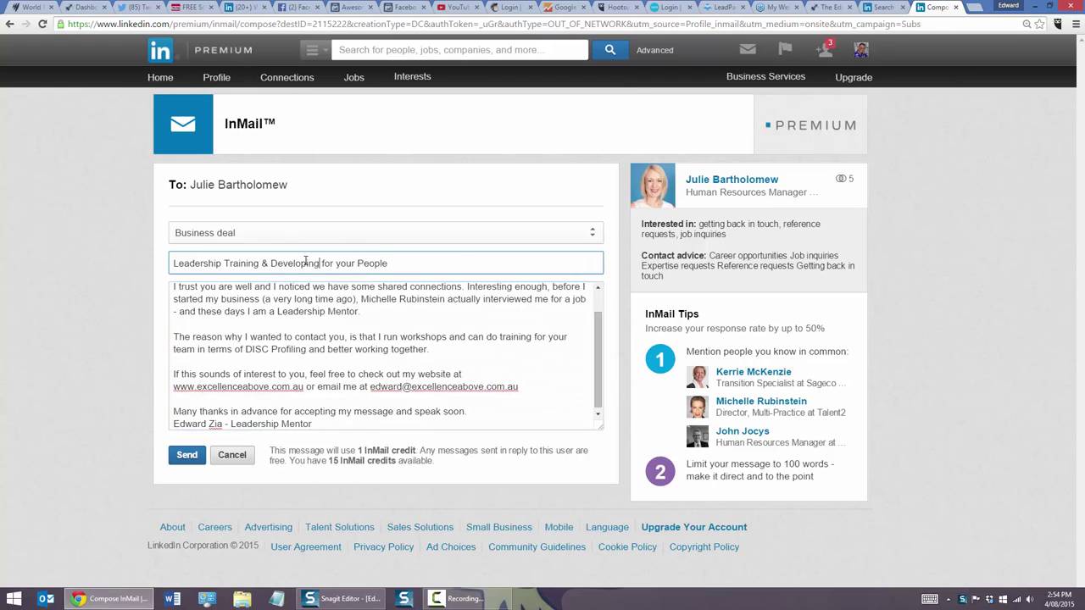
{"action": "type", "text": "ment"}
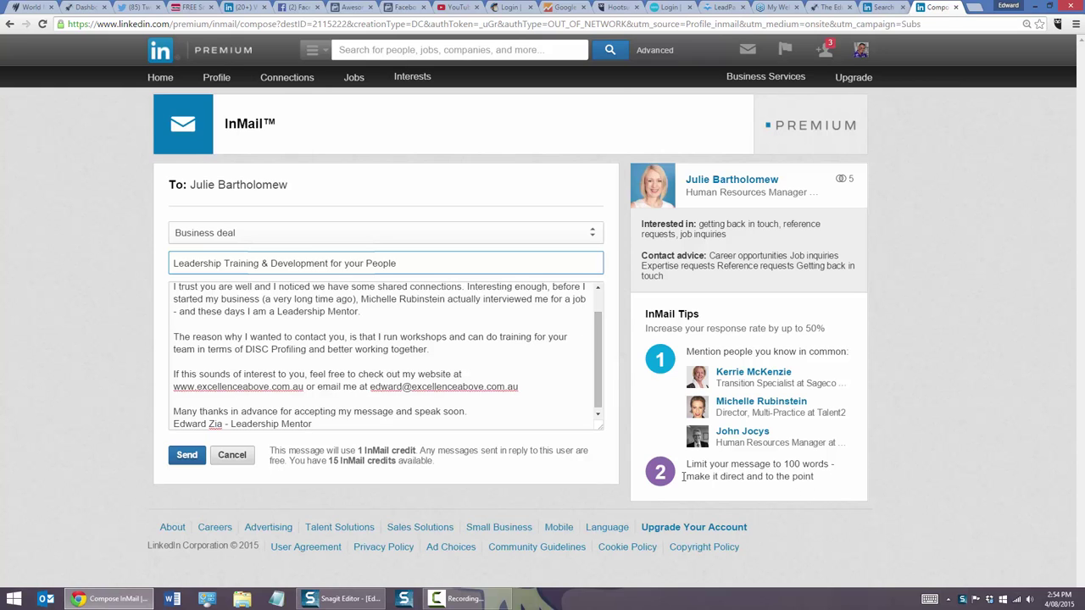
{"action": "scroll", "coordinate": [453, 387], "scroll_direction": "up", "scroll_amount": 1}
{"action": "scroll", "coordinate": [454, 364], "scroll_direction": "down", "scroll_amount": 3}
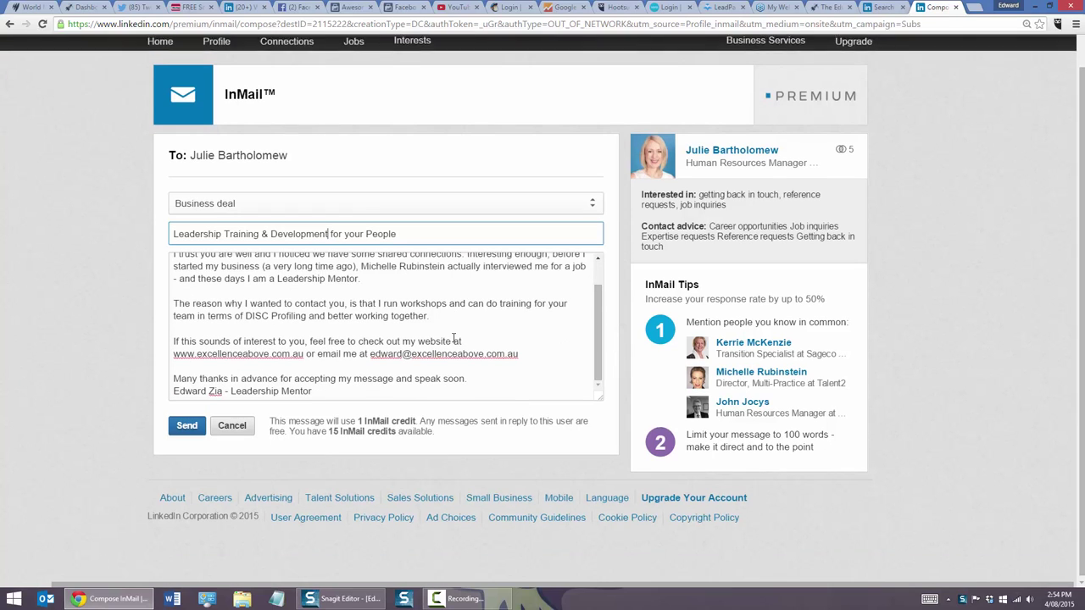
{"action": "scroll", "coordinate": [453, 341], "scroll_direction": "up", "scroll_amount": 1}
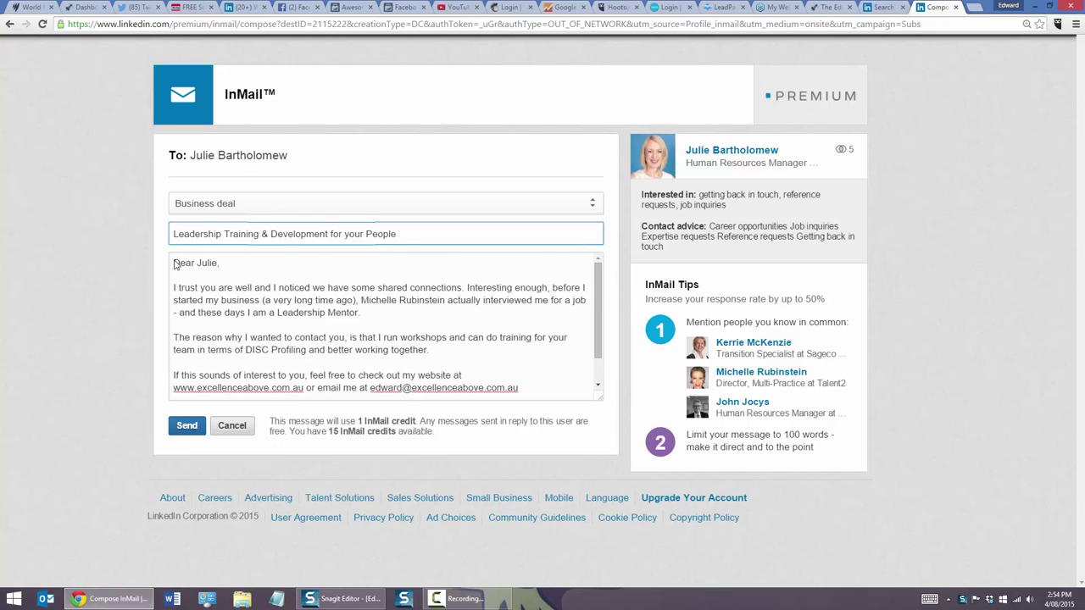
Cancel the InMail draft, then open and close Advanced People Search to list 1,073,449 results.
{"action": "left_click", "coordinate": [239, 429]}
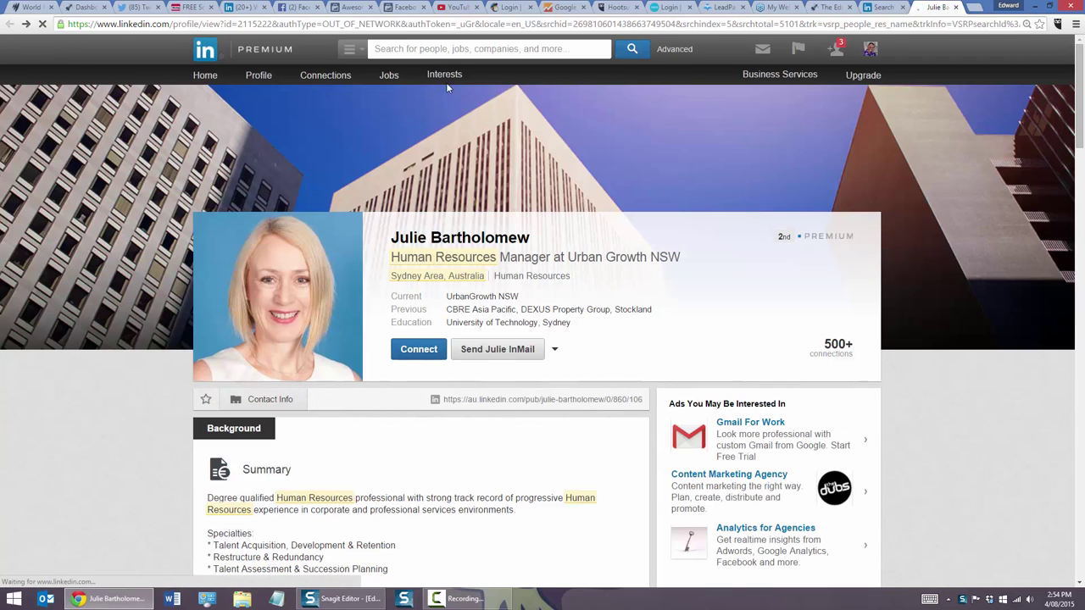
{"action": "left_click", "coordinate": [674, 52]}
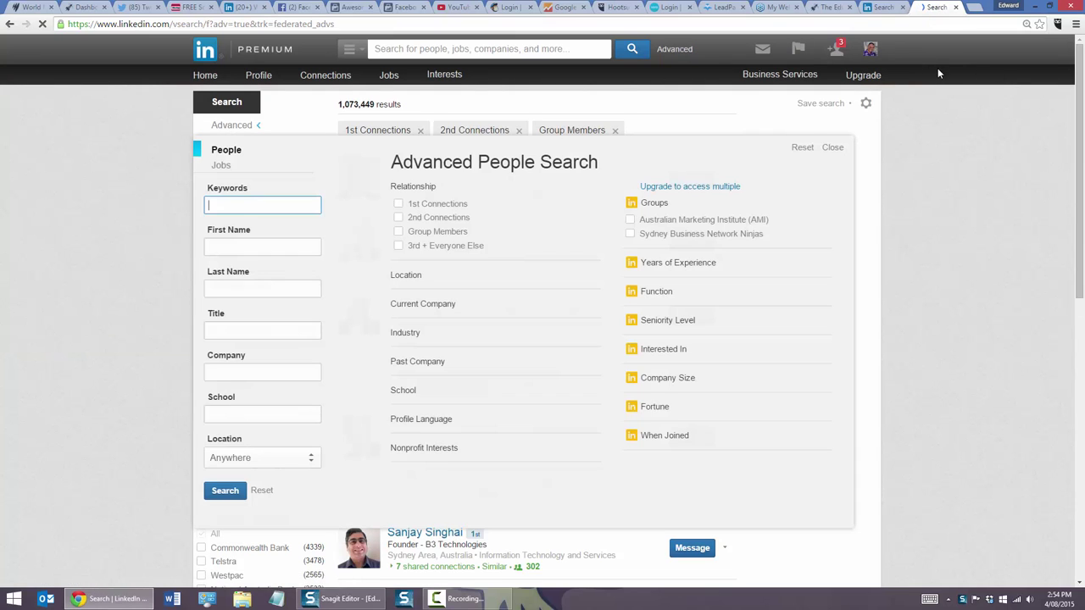
{"action": "mouse_move", "coordinate": [870, 49]}
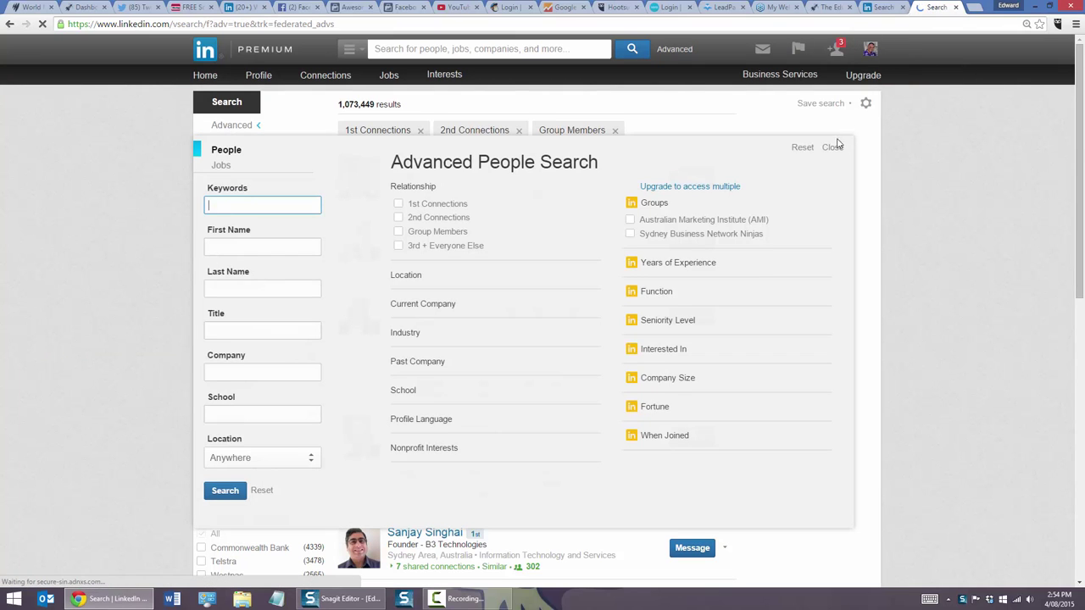
{"action": "left_click", "coordinate": [832, 150]}
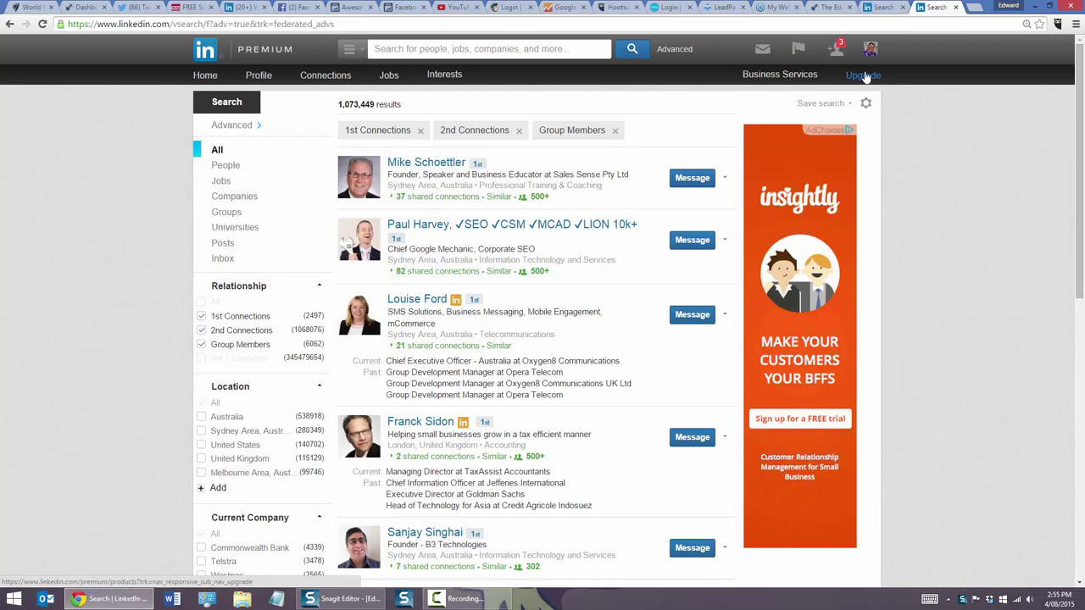
Open the Premium upgrade plans with monthly billing and review the Compare Plans table (Business Plus A$59.99, Executive A$99.99).
{"action": "left_click", "coordinate": [865, 76]}
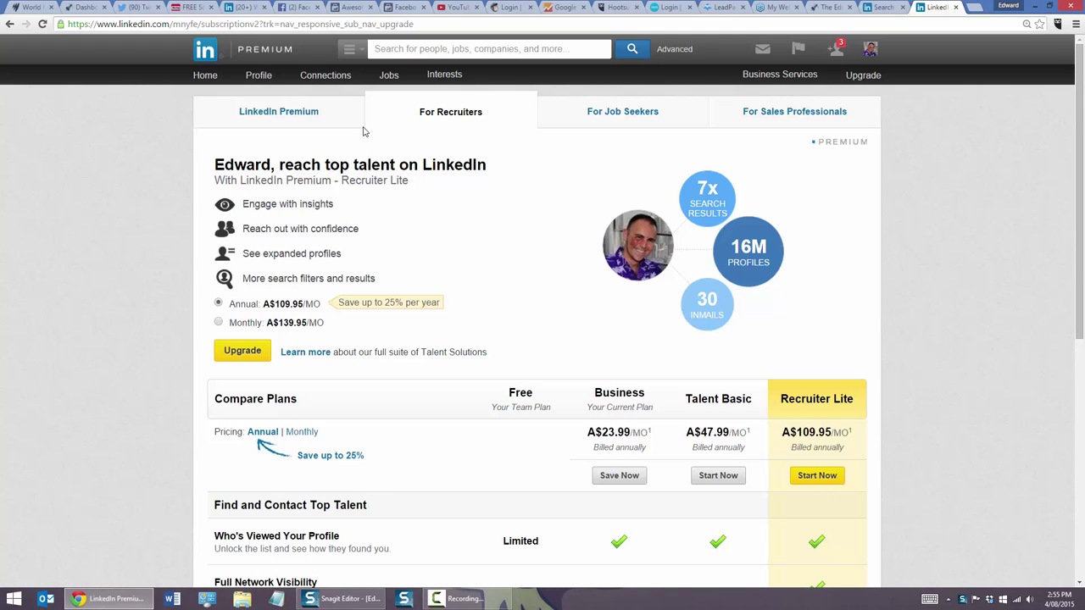
{"action": "left_click", "coordinate": [307, 116]}
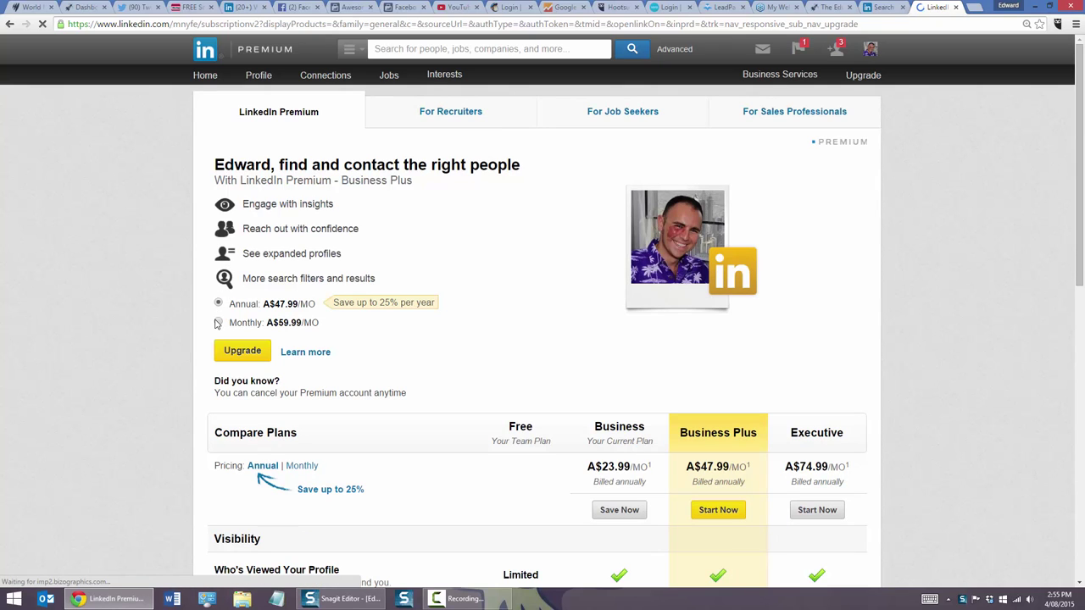
{"action": "left_click", "coordinate": [218, 323]}
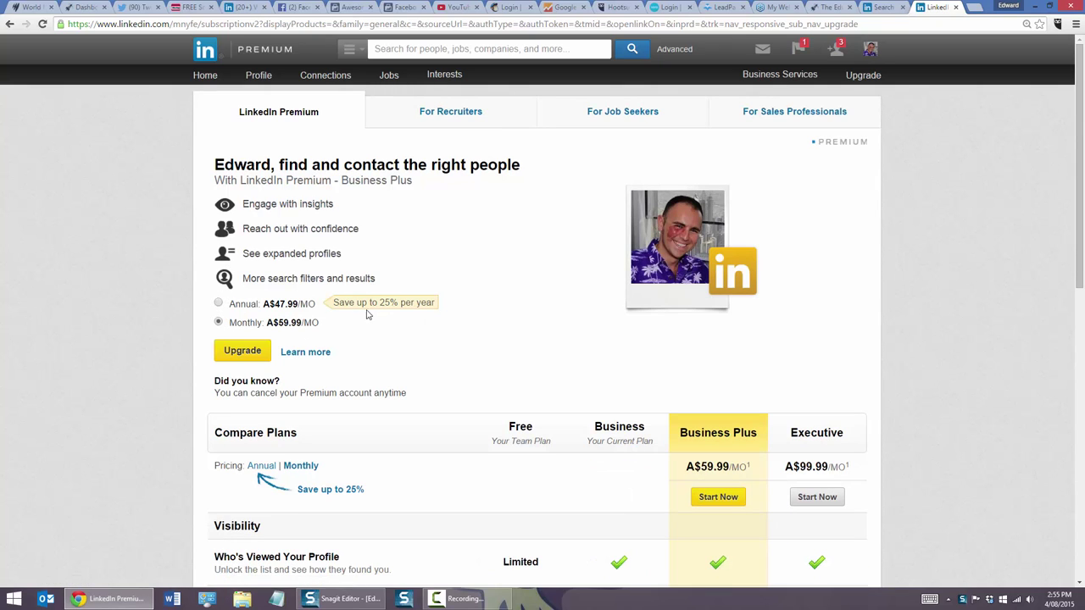
{"action": "scroll", "coordinate": [367, 314], "scroll_direction": "down", "scroll_amount": 3}
{"action": "scroll", "coordinate": [216, 214], "scroll_direction": "up", "scroll_amount": 2}
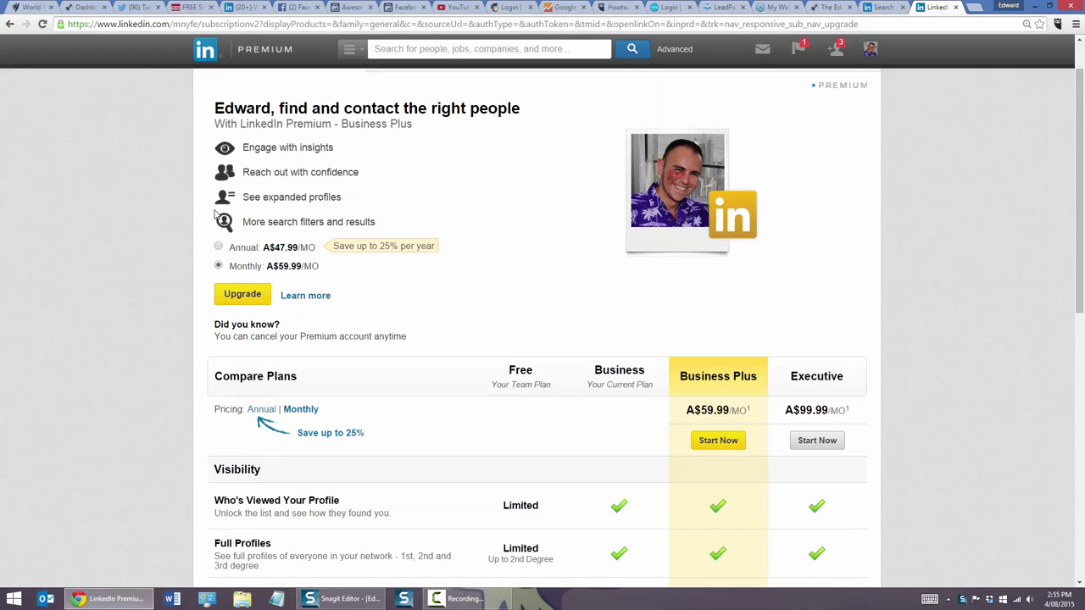
{"action": "scroll", "coordinate": [387, 213], "scroll_direction": "down", "scroll_amount": 3}
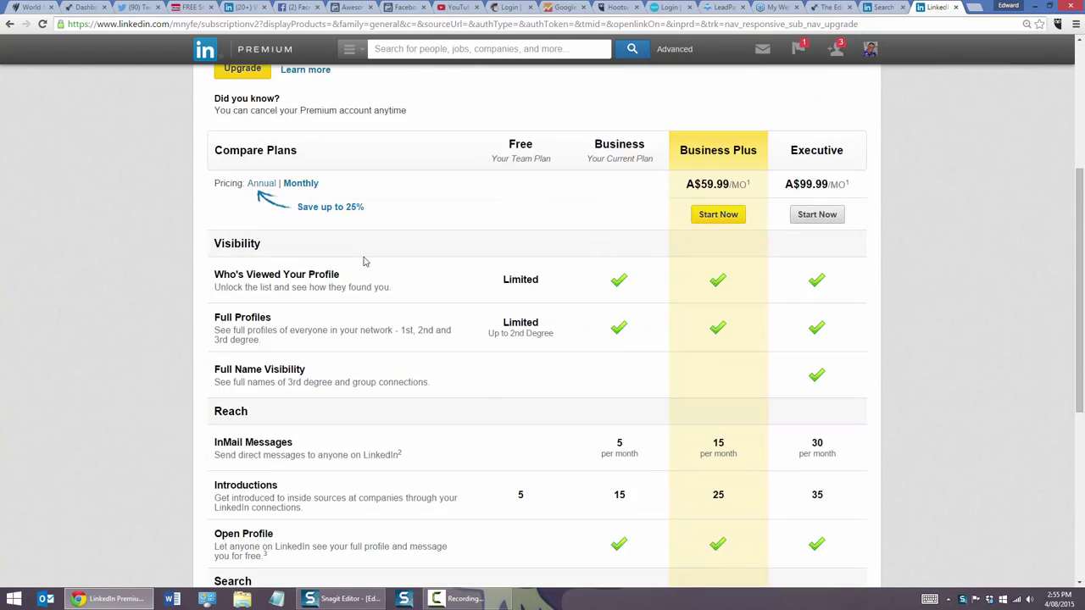
{"action": "scroll", "coordinate": [364, 261], "scroll_direction": "up", "scroll_amount": 4}
{"action": "scroll", "coordinate": [365, 261], "scroll_direction": "down", "scroll_amount": 4}
{"action": "scroll", "coordinate": [364, 261], "scroll_direction": "down", "scroll_amount": 4}
{"action": "scroll", "coordinate": [365, 261], "scroll_direction": "up", "scroll_amount": 3}
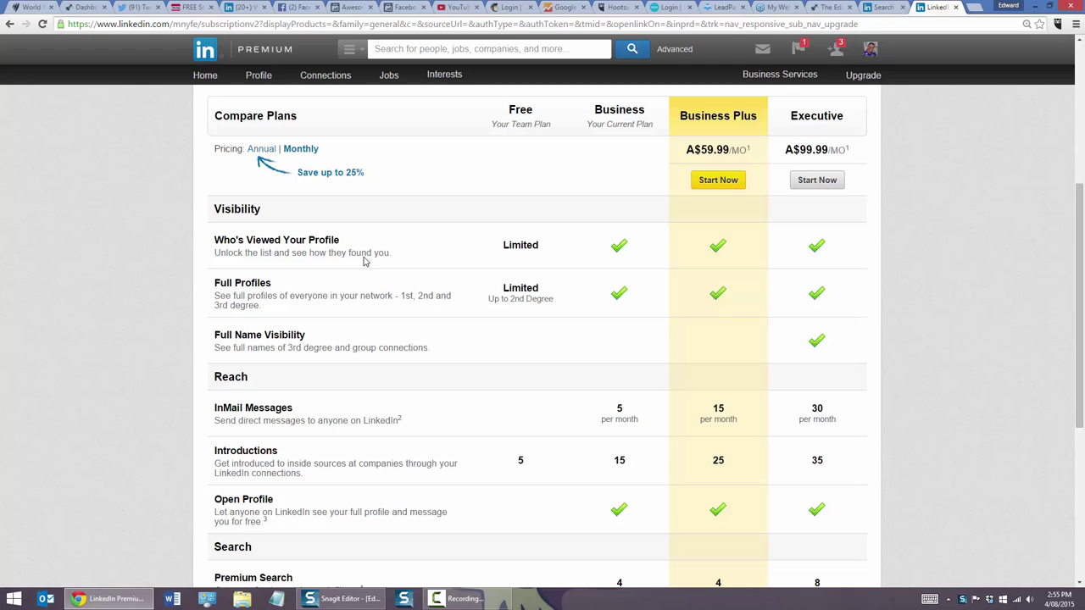
{"action": "key", "text": "ctrl+plus"}
{"action": "key", "text": "ctrl+plus"}
{"action": "key", "text": "ctrl+plus"}
{"action": "key", "text": "ctrl+plus"}
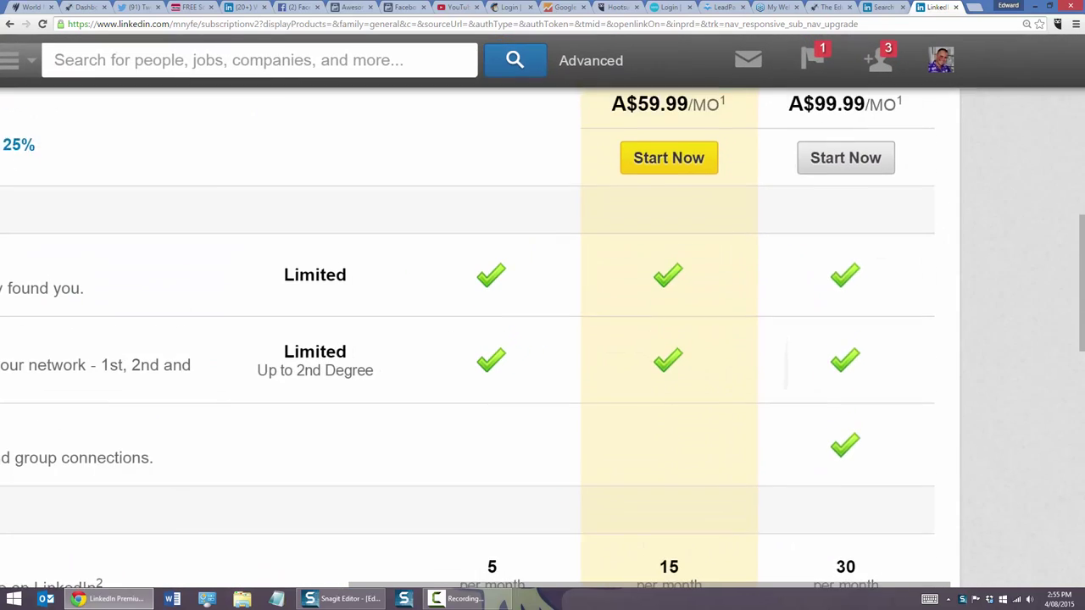
{"action": "key", "text": "ctrl+minus"}
{"action": "key", "text": "ctrl+minus"}
{"action": "key", "text": "ctrl+minus"}
{"action": "key", "text": "ctrl+minus"}
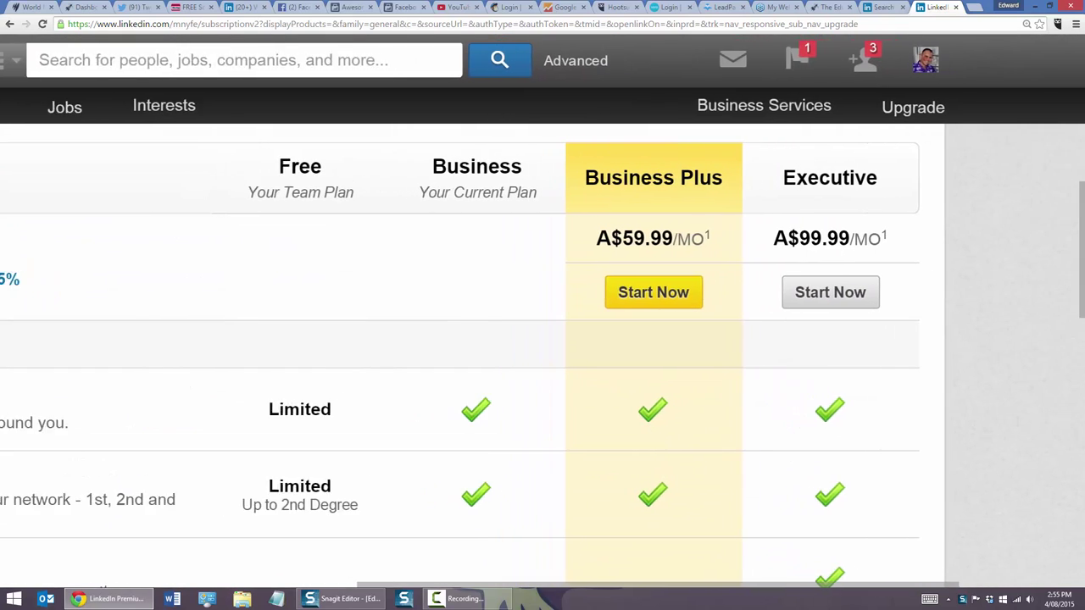
{"action": "scroll", "coordinate": [543, 339], "scroll_direction": "down", "scroll_amount": 2}
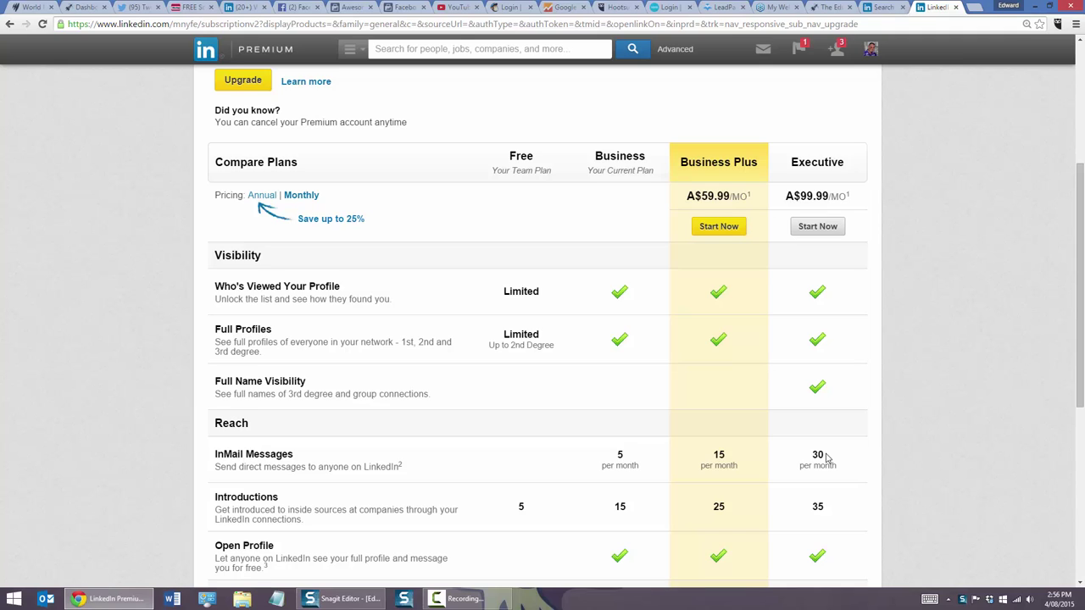
{"action": "scroll", "coordinate": [827, 457], "scroll_direction": "down", "scroll_amount": 5}
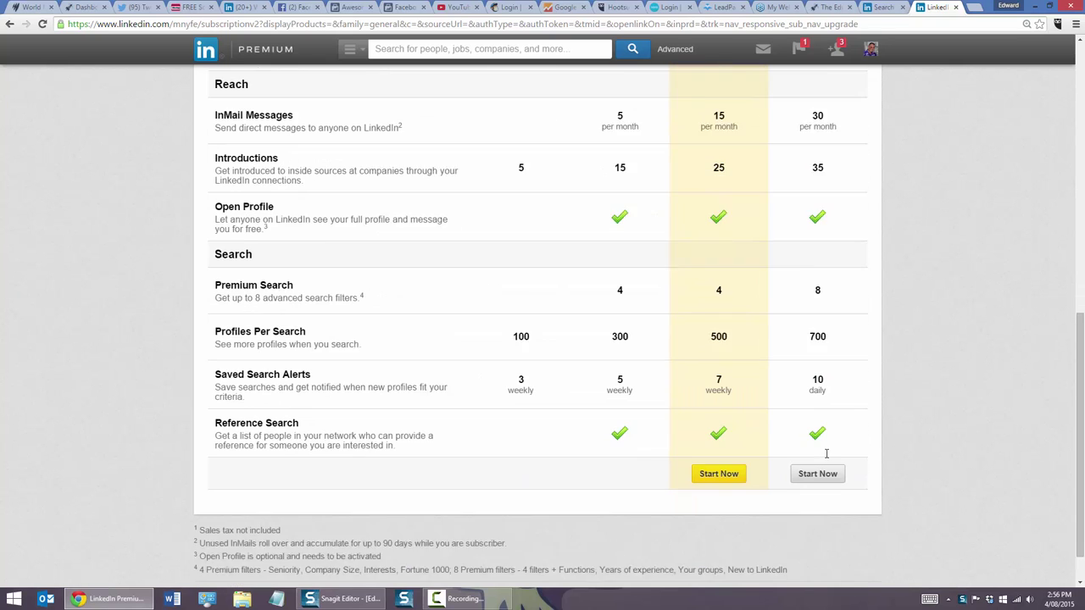
{"action": "scroll", "coordinate": [826, 455], "scroll_direction": "up", "scroll_amount": 8}
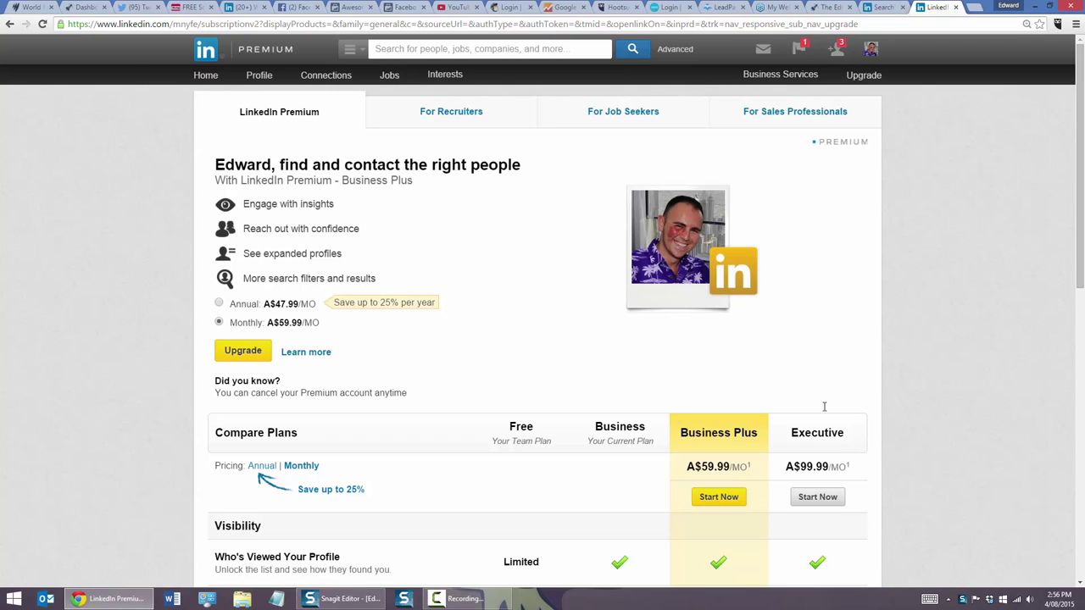
Preview the empty Untitled Post publishing editor from Home, then return to the home feed.
{"action": "left_click", "coordinate": [205, 75]}
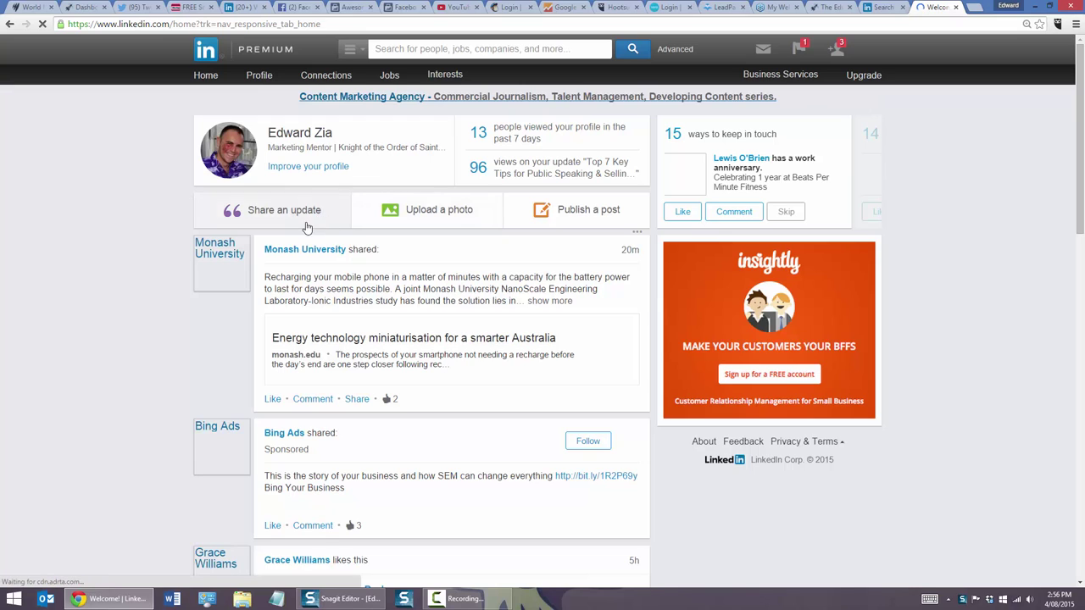
{"action": "left_click", "coordinate": [594, 219]}
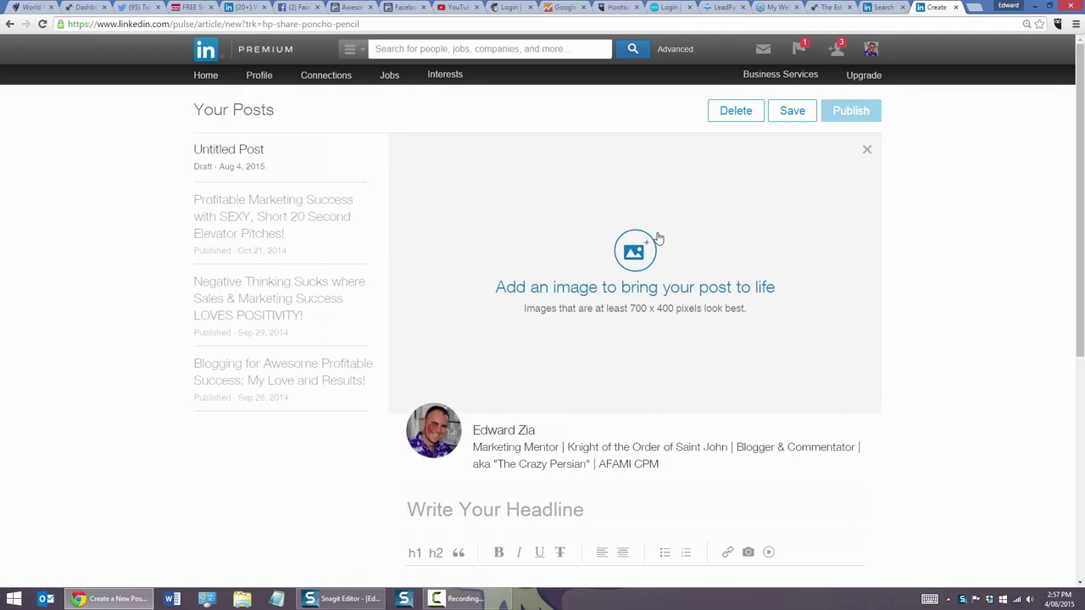
{"action": "scroll", "coordinate": [655, 235], "scroll_direction": "down", "scroll_amount": 4}
{"action": "scroll", "coordinate": [658, 233], "scroll_direction": "up", "scroll_amount": 4}
{"action": "scroll", "coordinate": [611, 305], "scroll_direction": "down", "scroll_amount": 3}
{"action": "scroll", "coordinate": [557, 380], "scroll_direction": "down", "scroll_amount": 2}
{"action": "scroll", "coordinate": [549, 367], "scroll_direction": "up", "scroll_amount": 3}
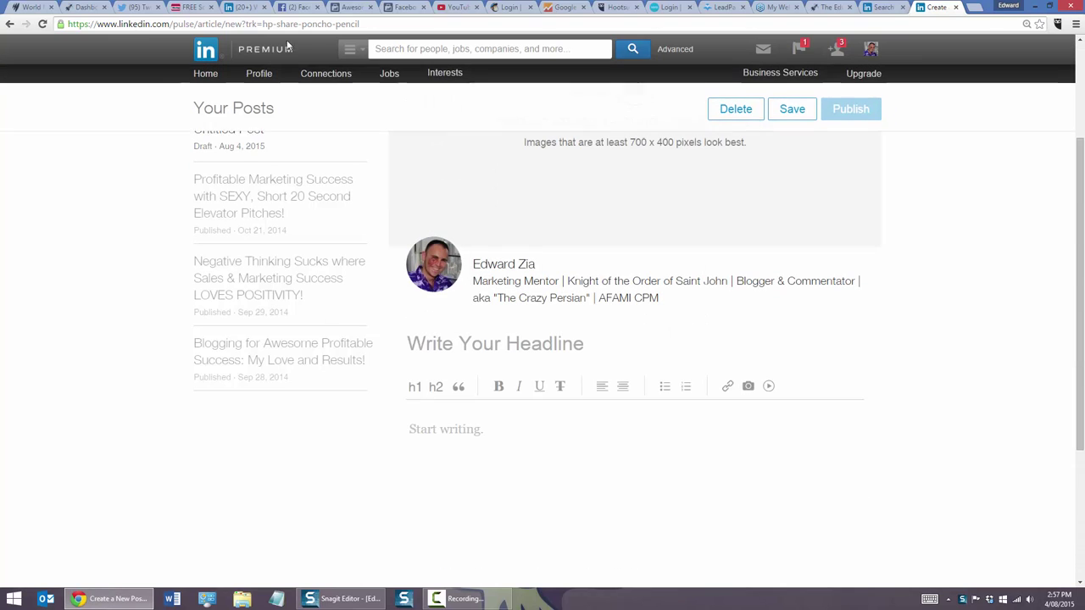
{"action": "left_click", "coordinate": [202, 75]}
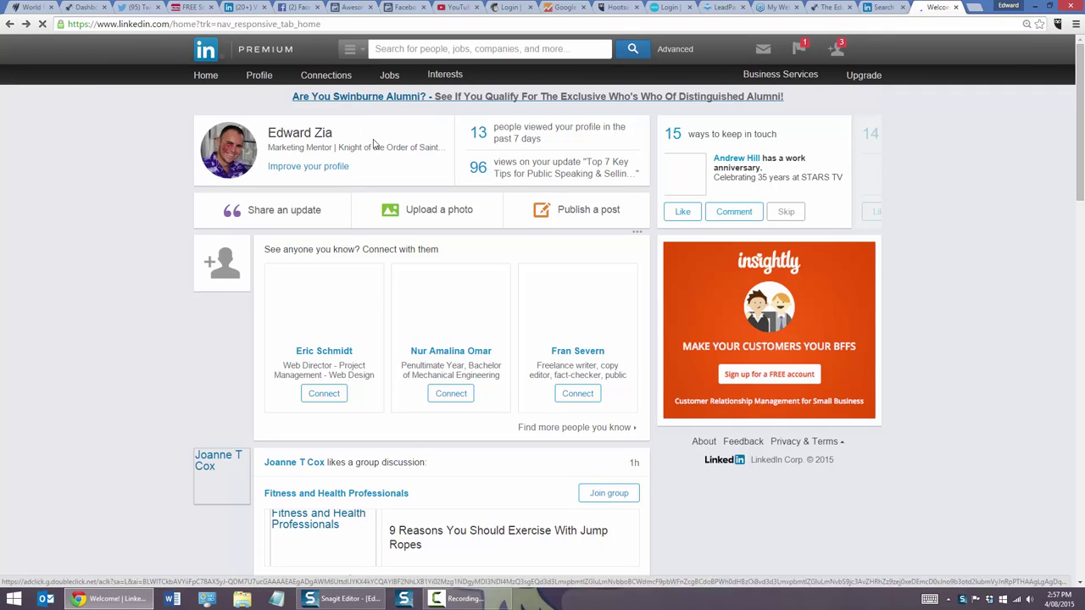
Start a new update and copy the Top 7 Key Tips blog post URL from its browser tab.
{"action": "left_click", "coordinate": [305, 219]}
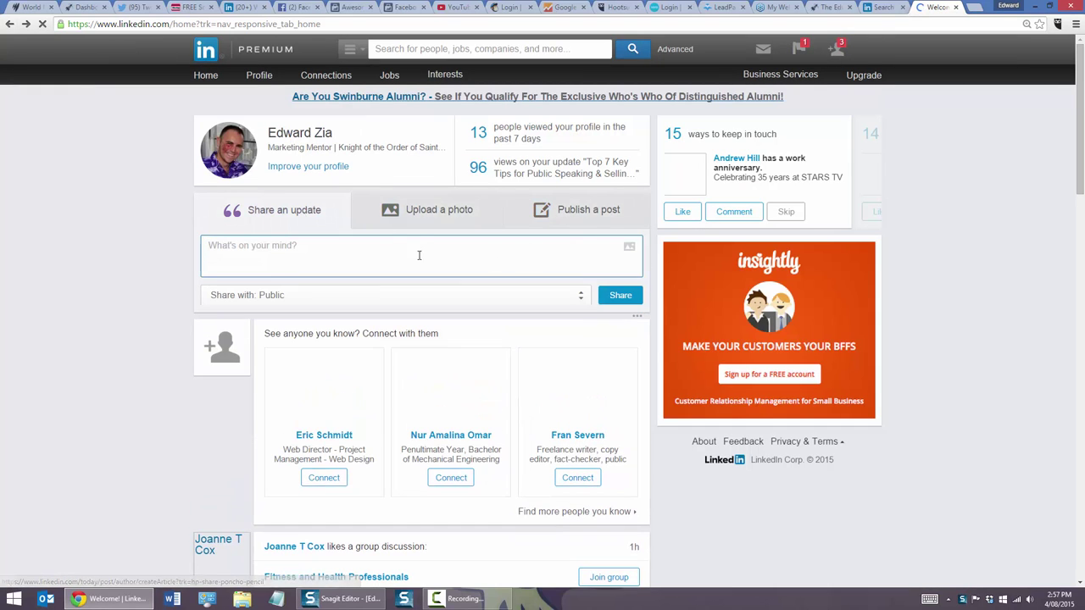
{"action": "key", "text": "ctrl+shift+Tab"}
{"action": "key", "text": "ctrl+shift+Tab"}
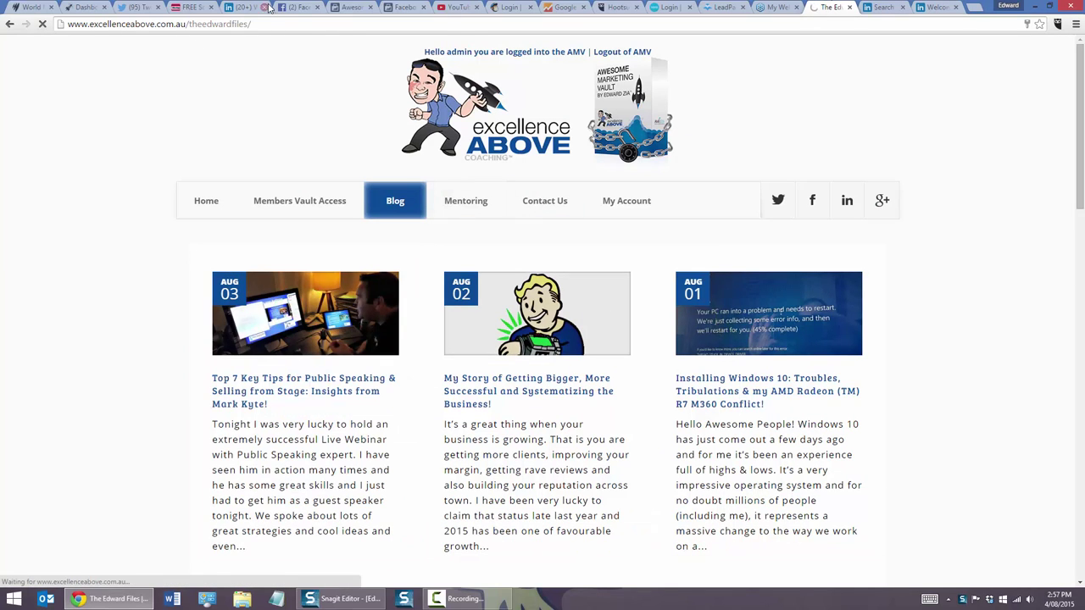
{"action": "left_click", "coordinate": [305, 314]}
{"action": "left_click", "coordinate": [281, 25]}
{"action": "key", "text": "ctrl+c"}
{"action": "left_click", "coordinate": [619, 7]}
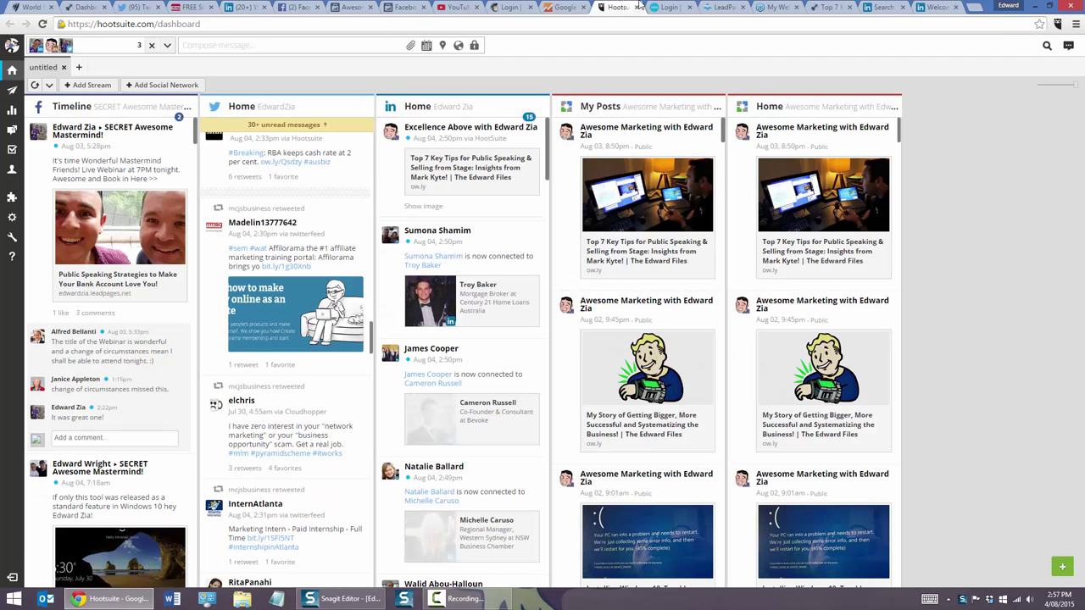
{"action": "key", "text": "super+Down"}
{"action": "double_click", "coordinate": [858, 5]}
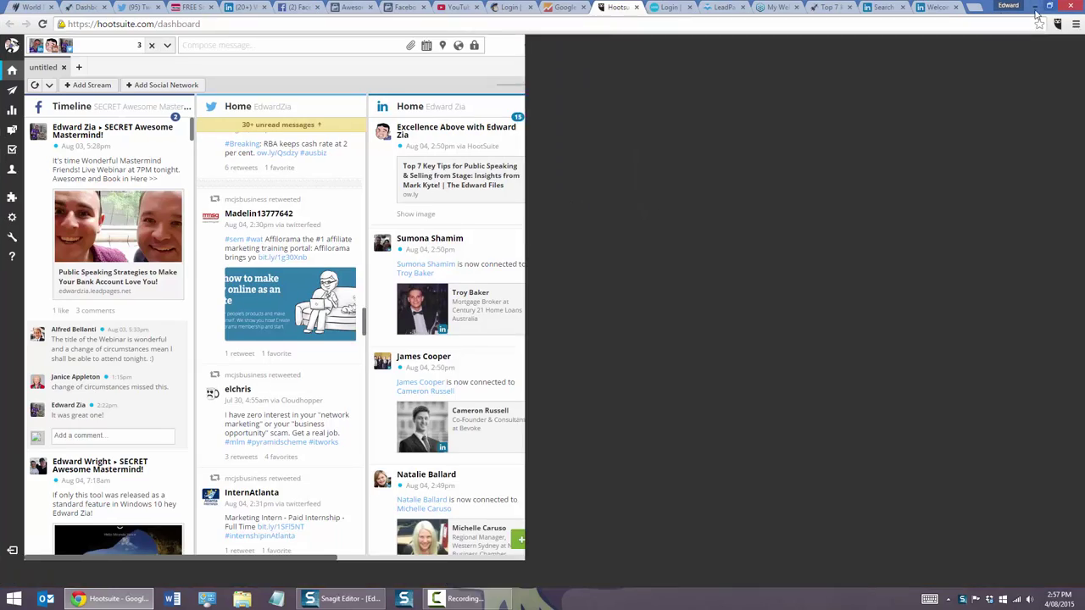
{"action": "left_click", "coordinate": [901, 5]}
{"action": "left_click", "coordinate": [937, 7]}
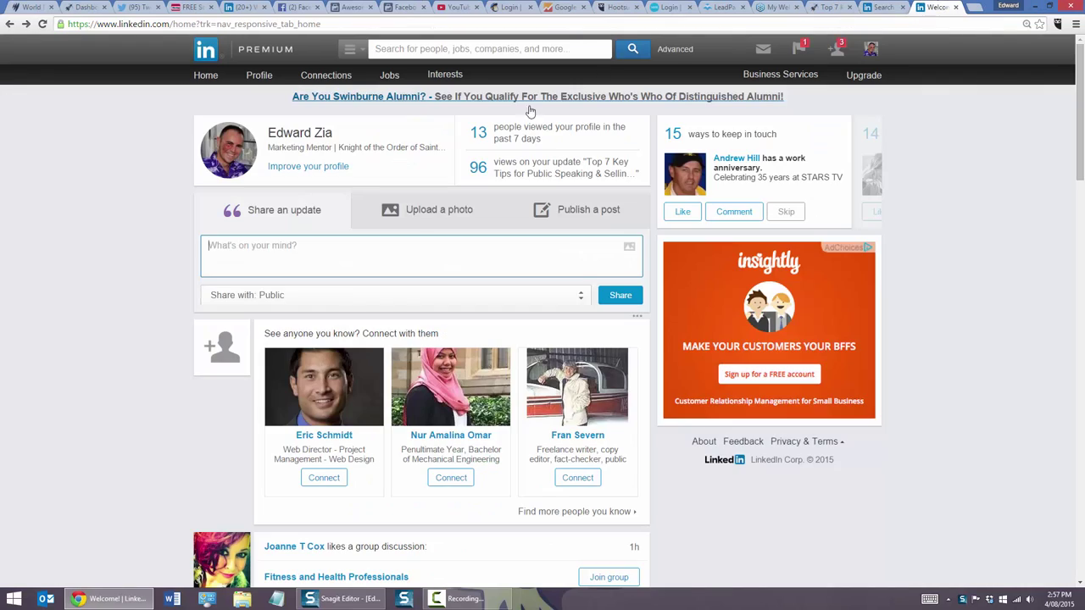
Paste the blog link into the update and delete the URL text, keeping the preview card.
{"action": "left_click", "coordinate": [348, 246]}
{"action": "key", "text": "ctrl+v"}
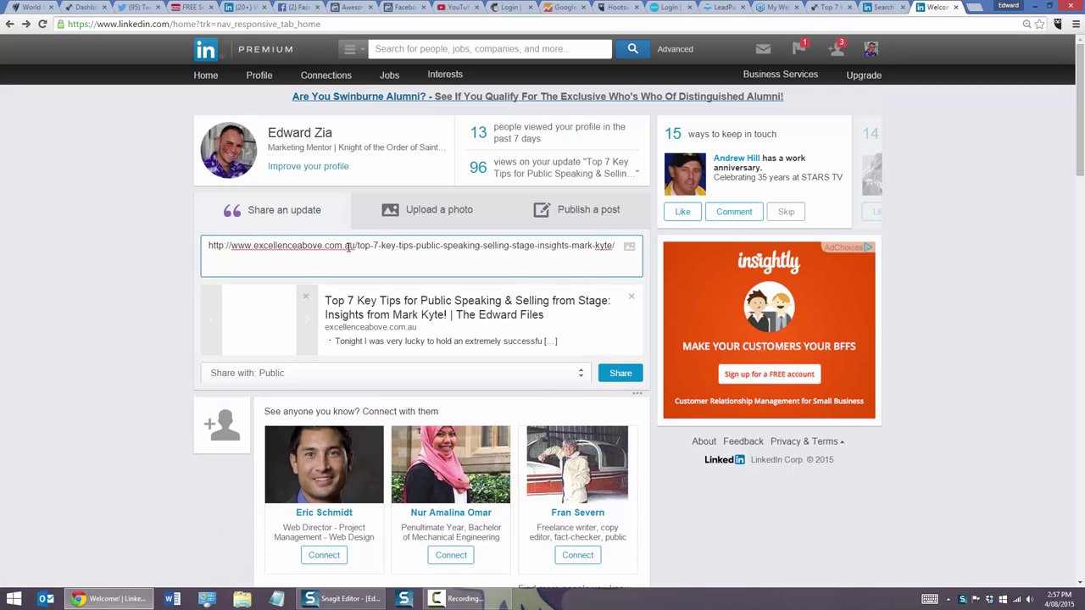
{"action": "left_click_drag", "start_coordinate": [617, 245], "coordinate": [93, 219]}
{"action": "key", "text": "BackSpace"}
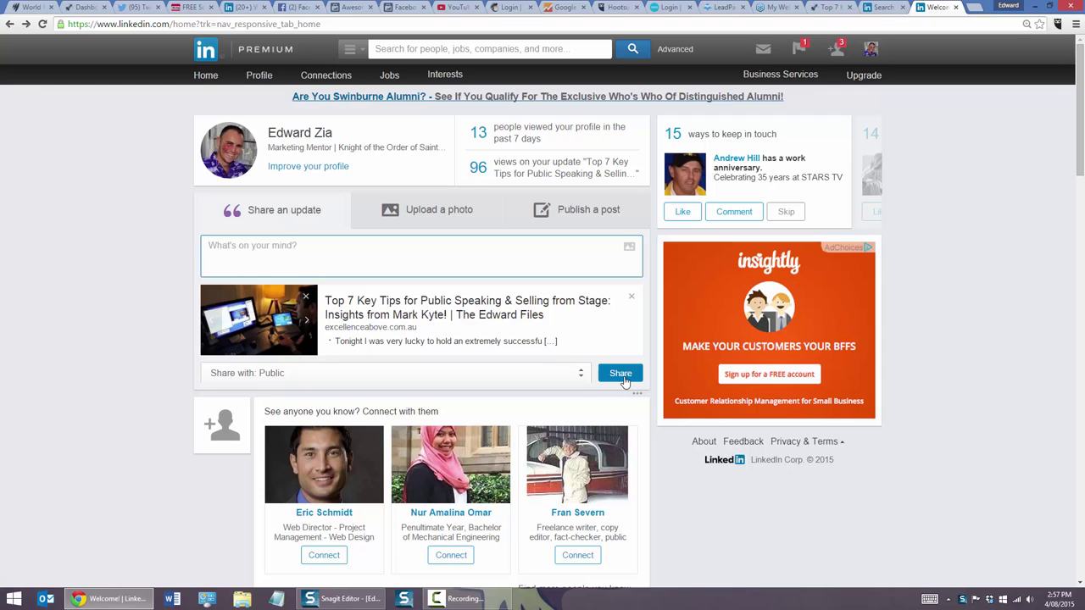
{"action": "scroll", "coordinate": [624, 382], "scroll_direction": "down", "scroll_amount": 4}
{"action": "scroll", "coordinate": [624, 381], "scroll_direction": "up", "scroll_amount": 4}
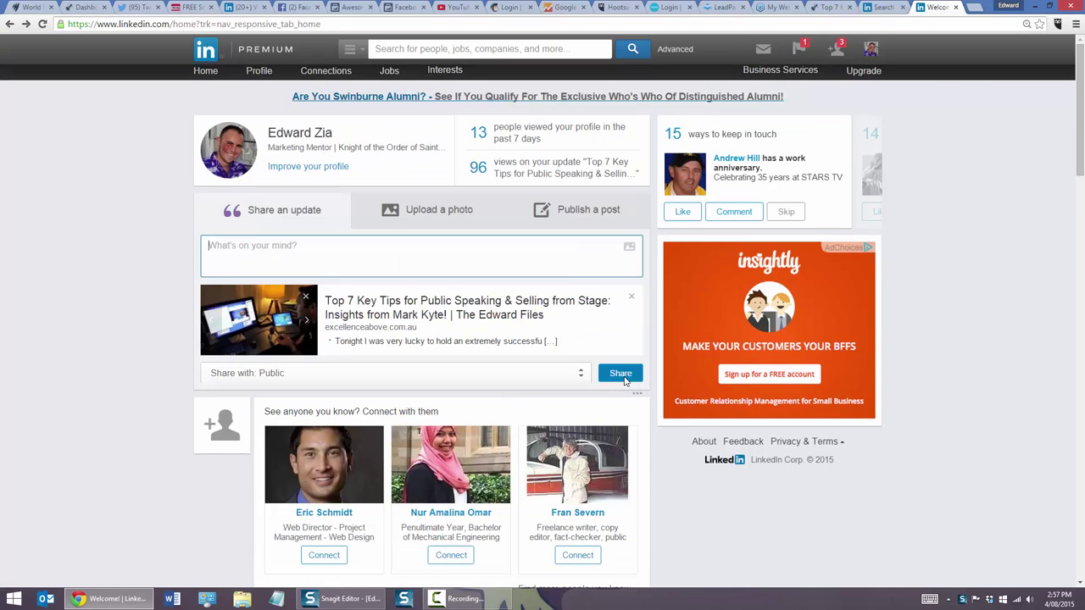
Open the Edit Profile page from the Profile menu.
{"action": "left_click", "coordinate": [206, 76]}
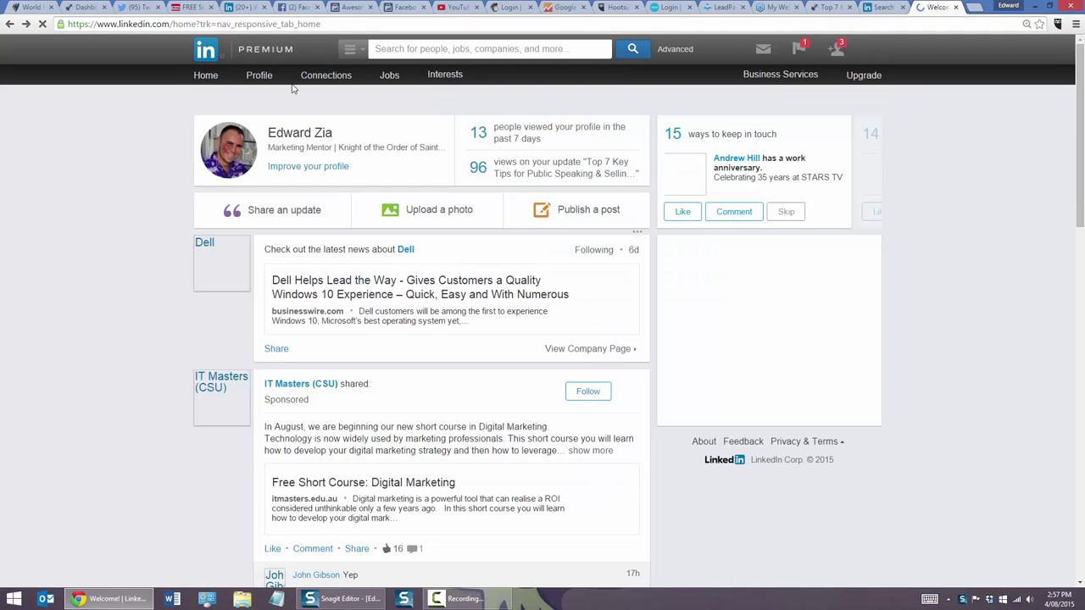
{"action": "mouse_move", "coordinate": [293, 86]}
{"action": "left_click", "coordinate": [364, 91]}
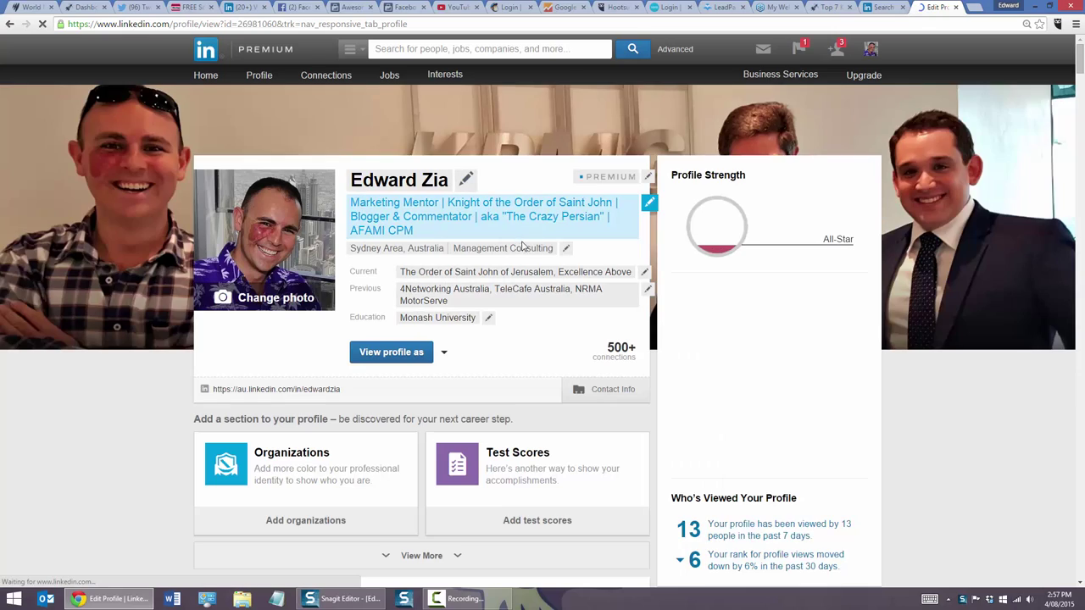
Open the Connections page.
{"action": "scroll", "coordinate": [508, 177], "scroll_direction": "down", "scroll_amount": 6}
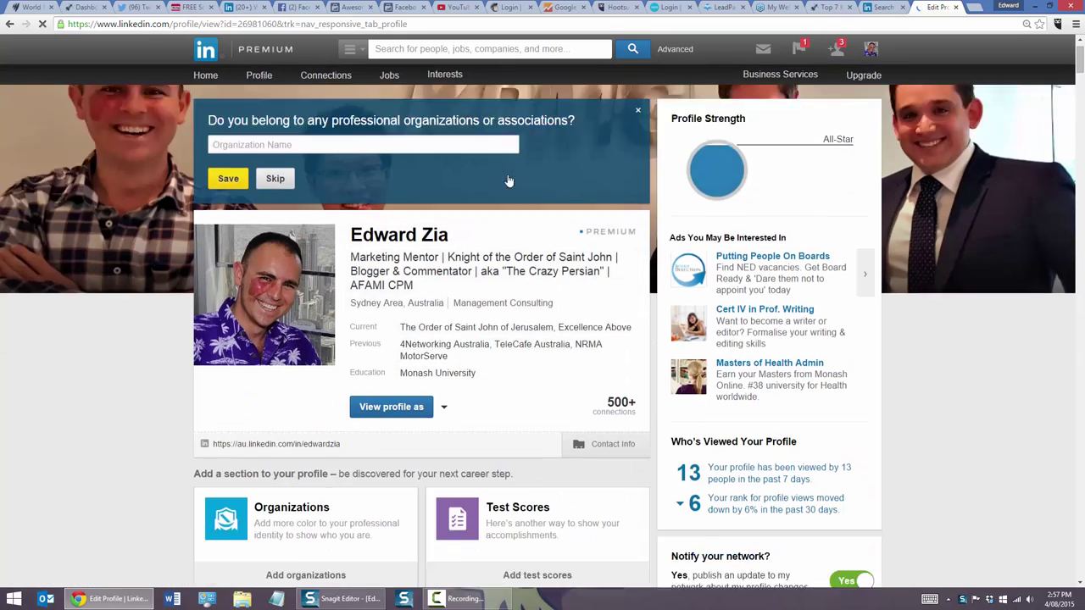
{"action": "scroll", "coordinate": [506, 179], "scroll_direction": "up", "scroll_amount": 5}
{"action": "scroll", "coordinate": [480, 254], "scroll_direction": "up", "scroll_amount": 1}
{"action": "left_click", "coordinate": [330, 76]}
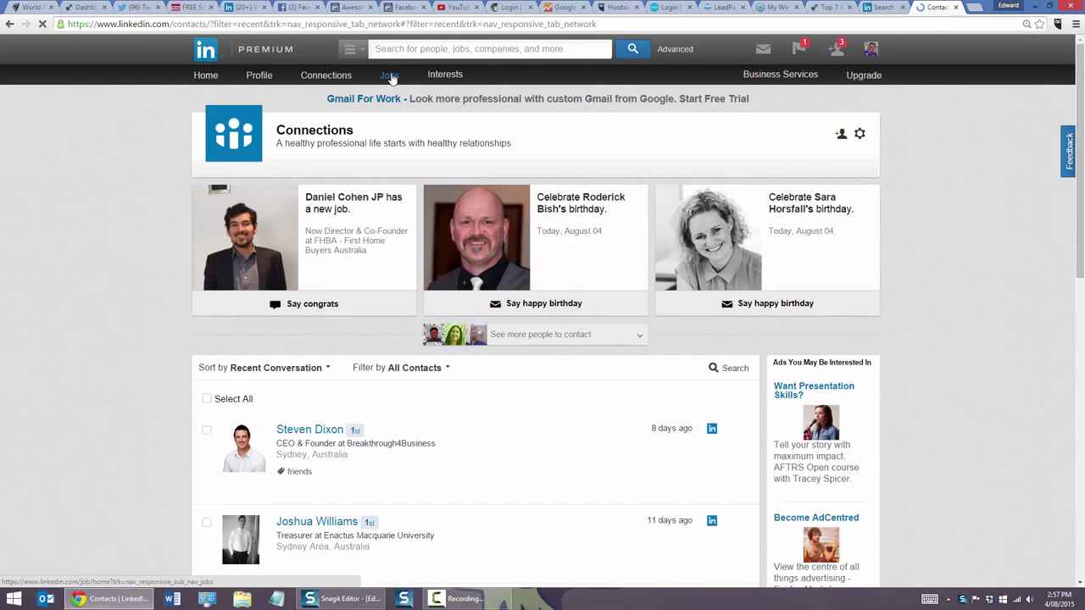
Visit the Sydney Business Network Ninjas group via Interests > Groups, then open Interests > Pulse.
{"action": "mouse_move", "coordinate": [456, 74]}
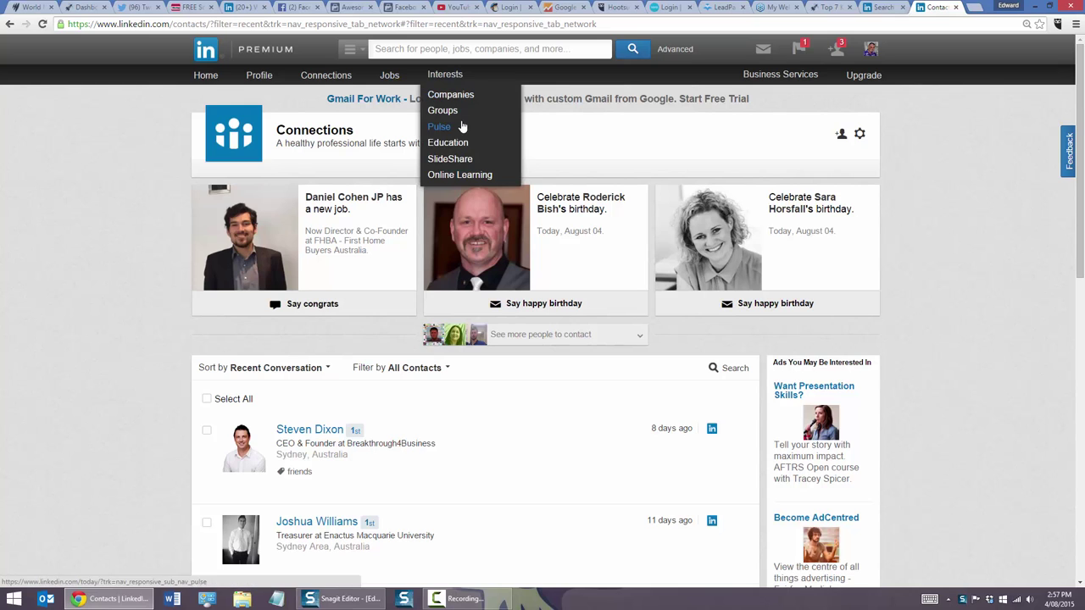
{"action": "left_click", "coordinate": [462, 108]}
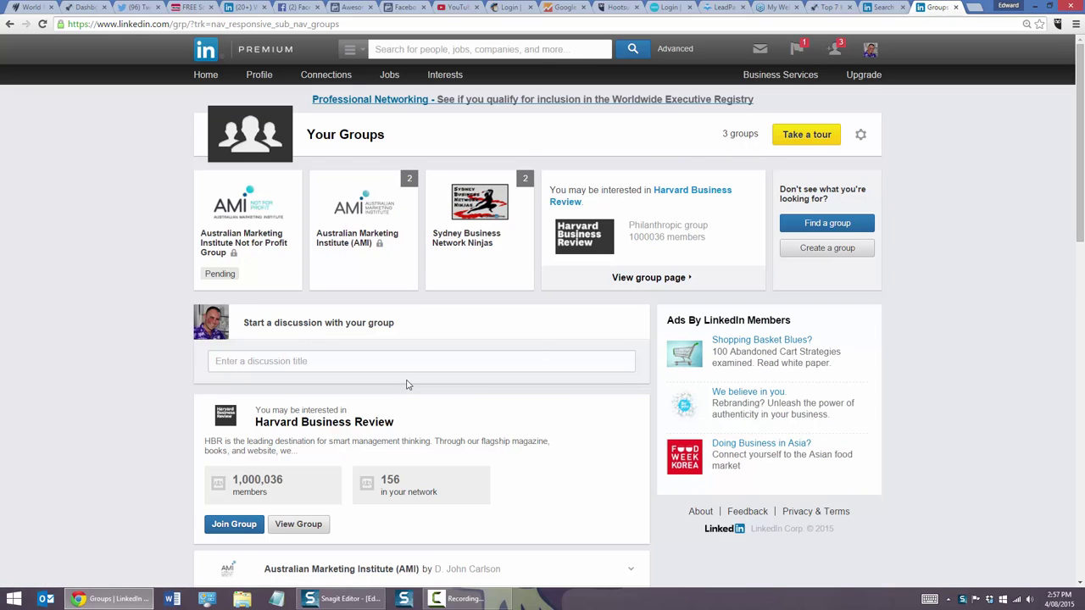
{"action": "left_click", "coordinate": [480, 217]}
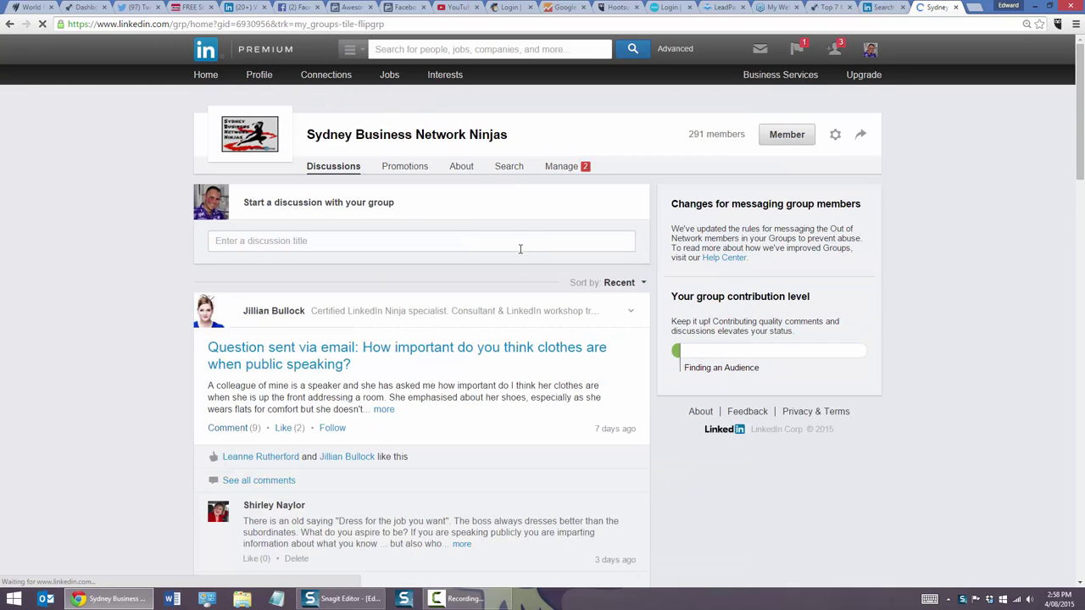
{"action": "scroll", "coordinate": [519, 251], "scroll_direction": "down", "scroll_amount": 3}
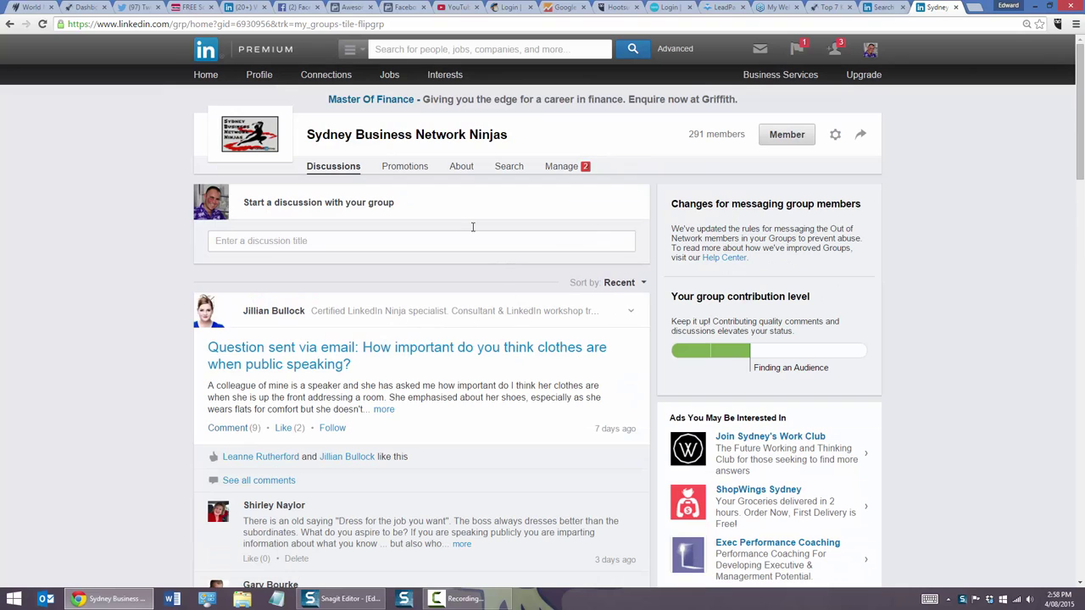
{"action": "mouse_move", "coordinate": [456, 78]}
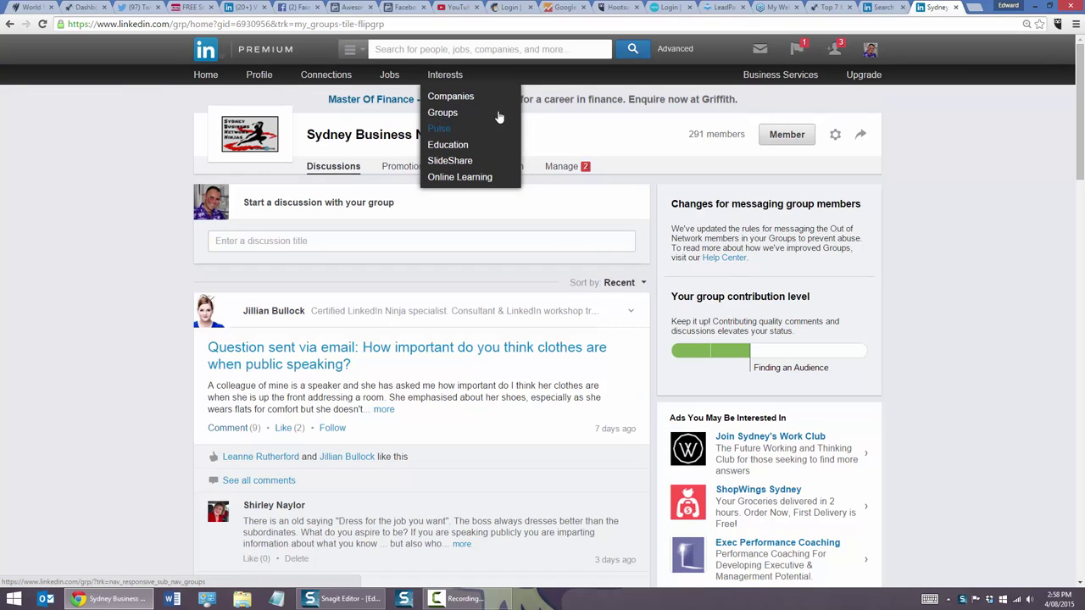
{"action": "left_click", "coordinate": [466, 130]}
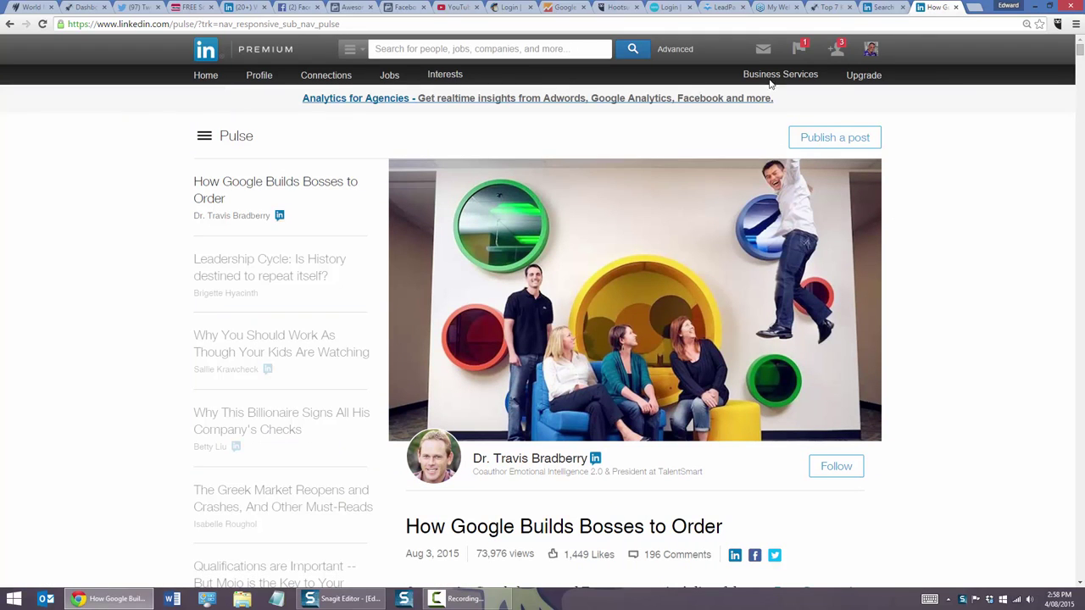
Close the Advanced People Search panel, skim the 1,073,450 results, and go back Home.
{"action": "mouse_move", "coordinate": [781, 83]}
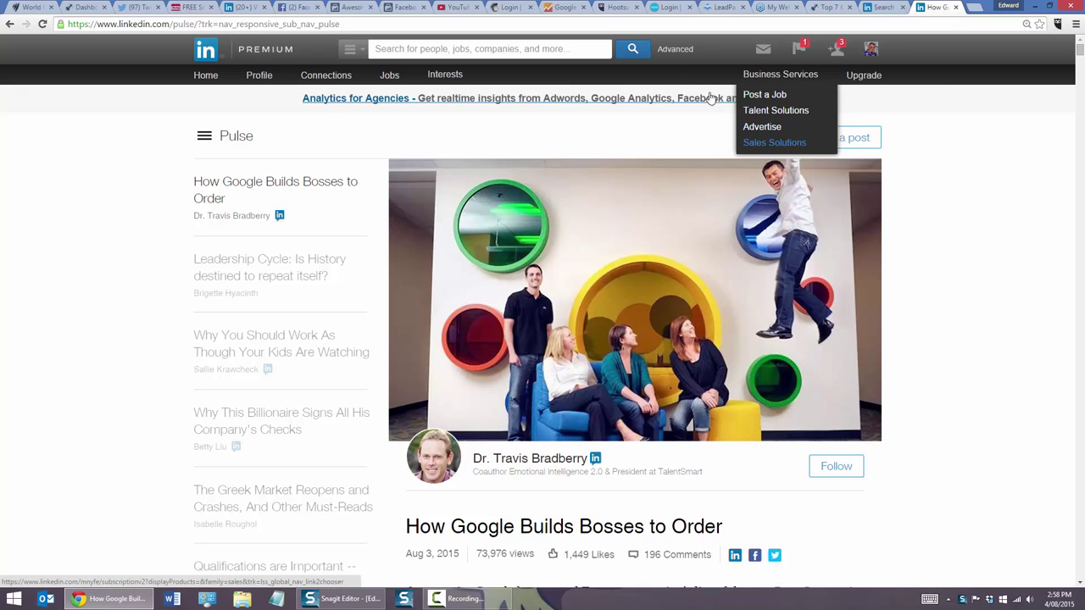
{"action": "left_click", "coordinate": [669, 54]}
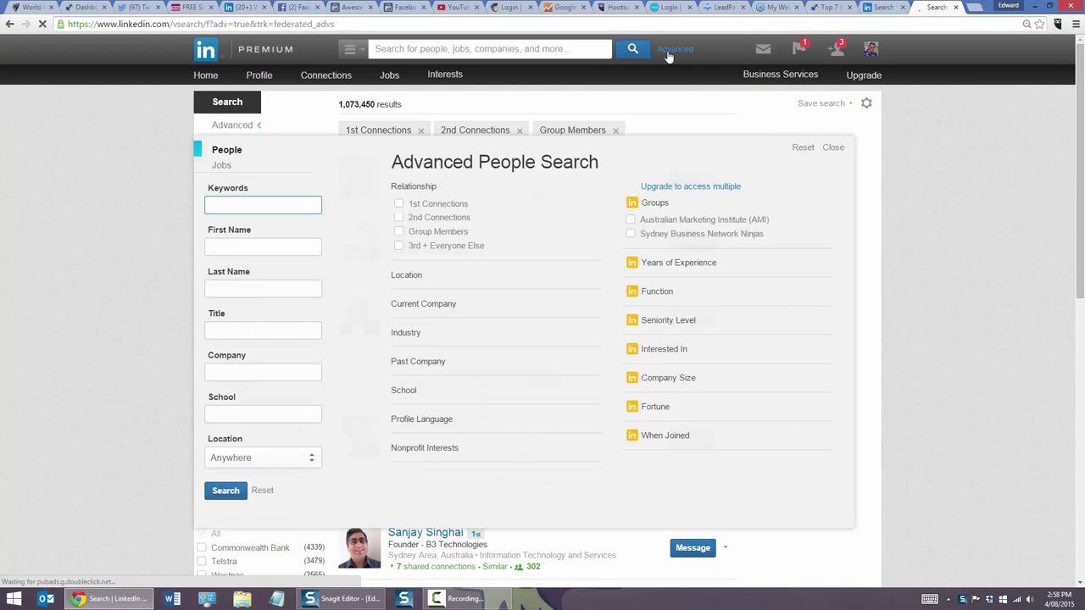
{"action": "left_click", "coordinate": [834, 150]}
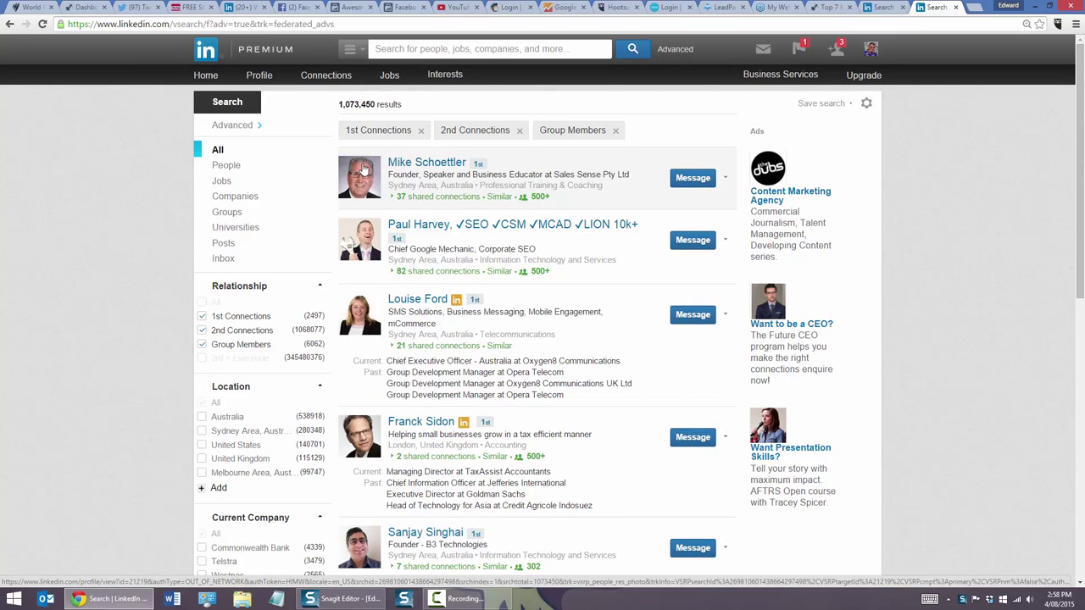
{"action": "scroll", "coordinate": [415, 182], "scroll_direction": "down", "scroll_amount": 5}
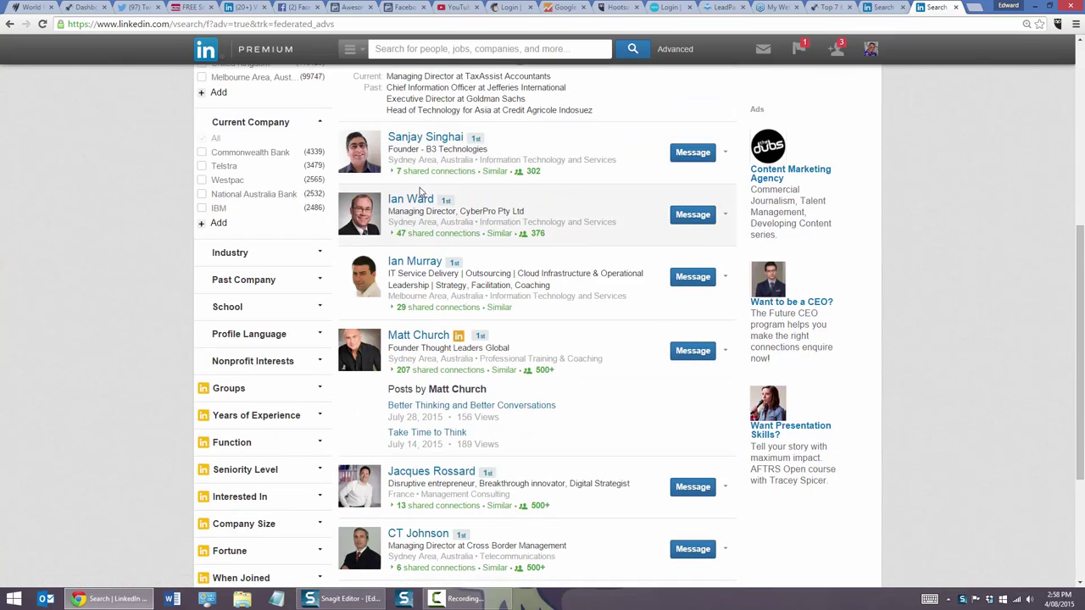
{"action": "scroll", "coordinate": [419, 191], "scroll_direction": "up", "scroll_amount": 5}
{"action": "left_click", "coordinate": [217, 78]}
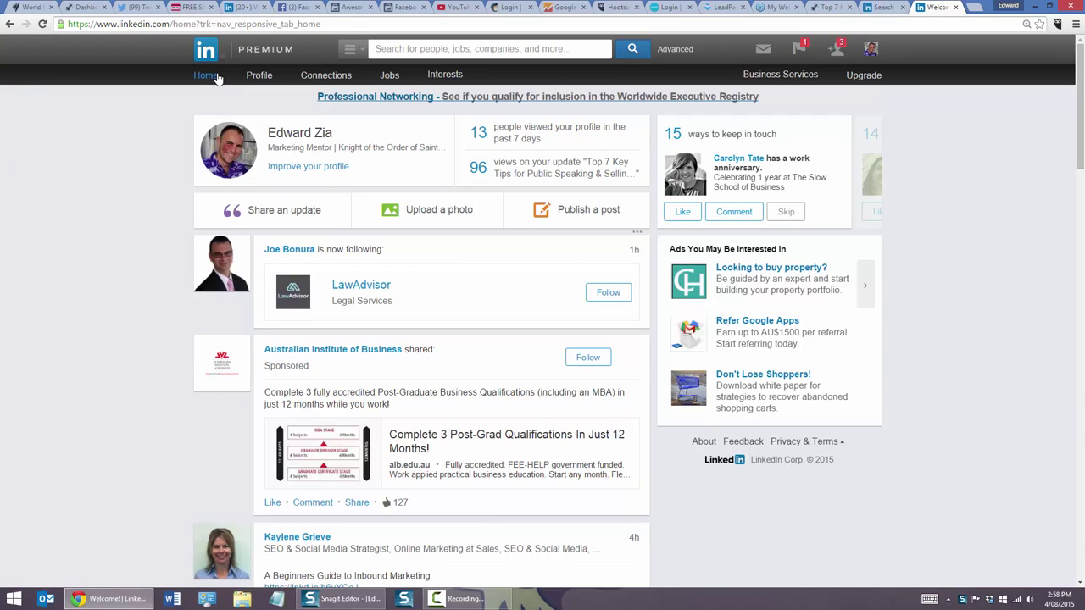
Browse the home feed, check the avatar and message menus, and briefly zoom in.
{"action": "scroll", "coordinate": [218, 77], "scroll_direction": "down", "scroll_amount": 5}
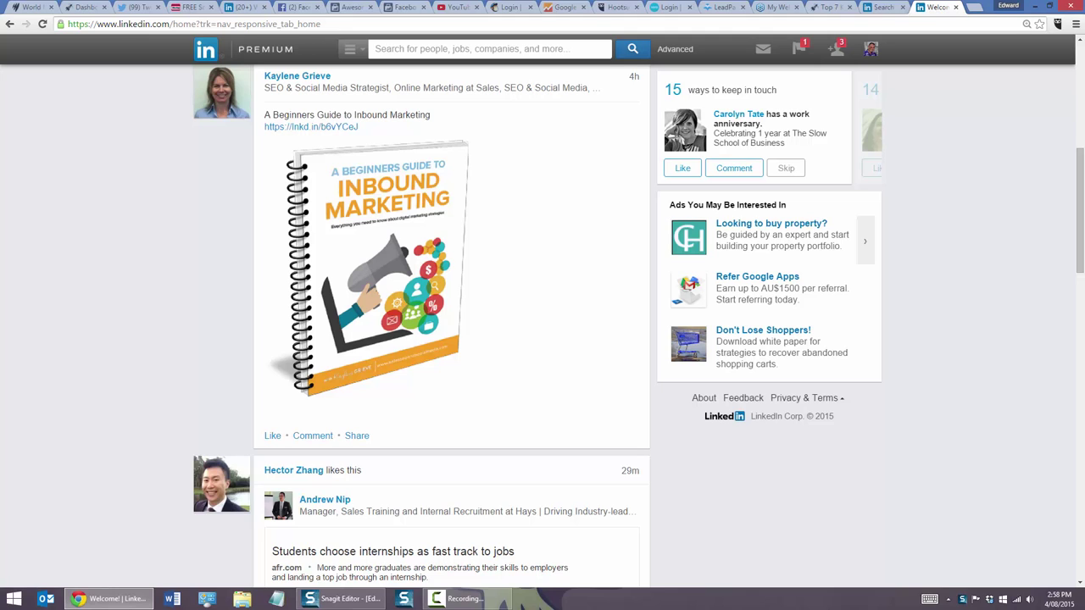
{"action": "scroll", "coordinate": [452, 323], "scroll_direction": "down", "scroll_amount": 7}
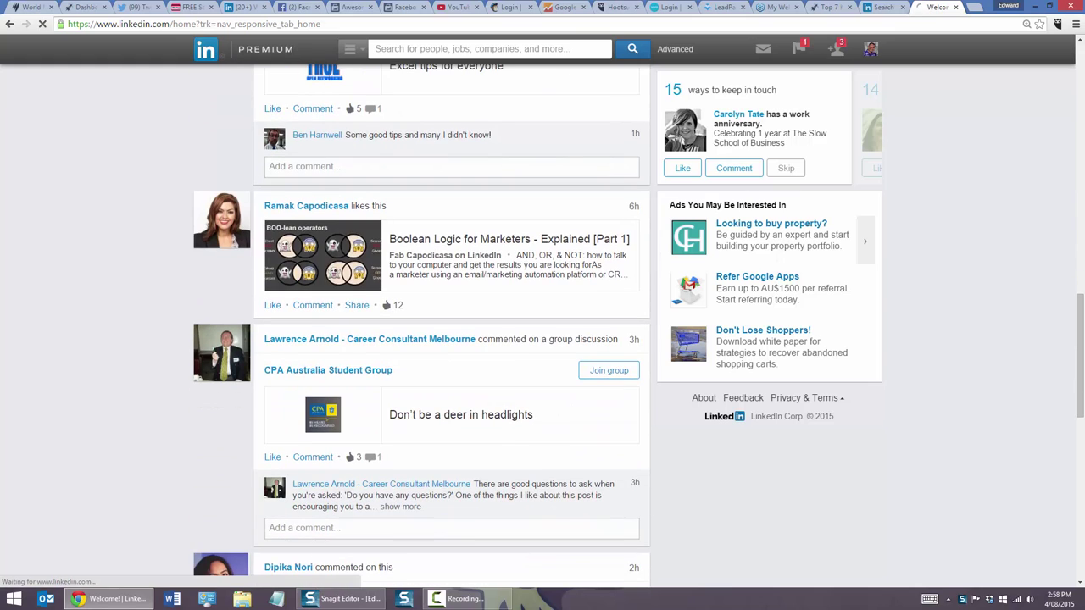
{"action": "scroll", "coordinate": [452, 322], "scroll_direction": "up", "scroll_amount": 12}
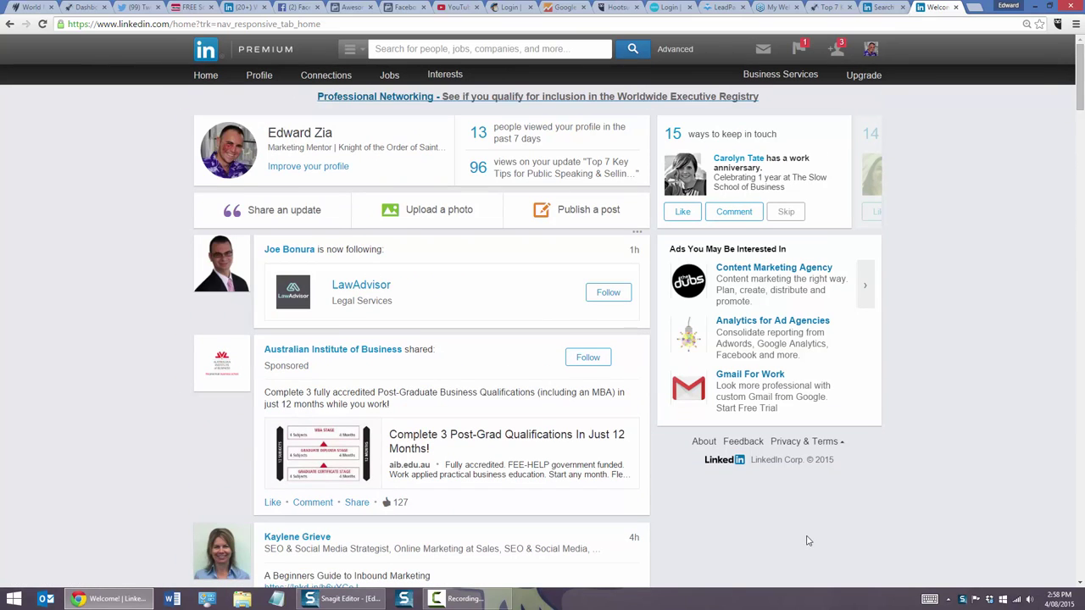
{"action": "mouse_move", "coordinate": [881, 62]}
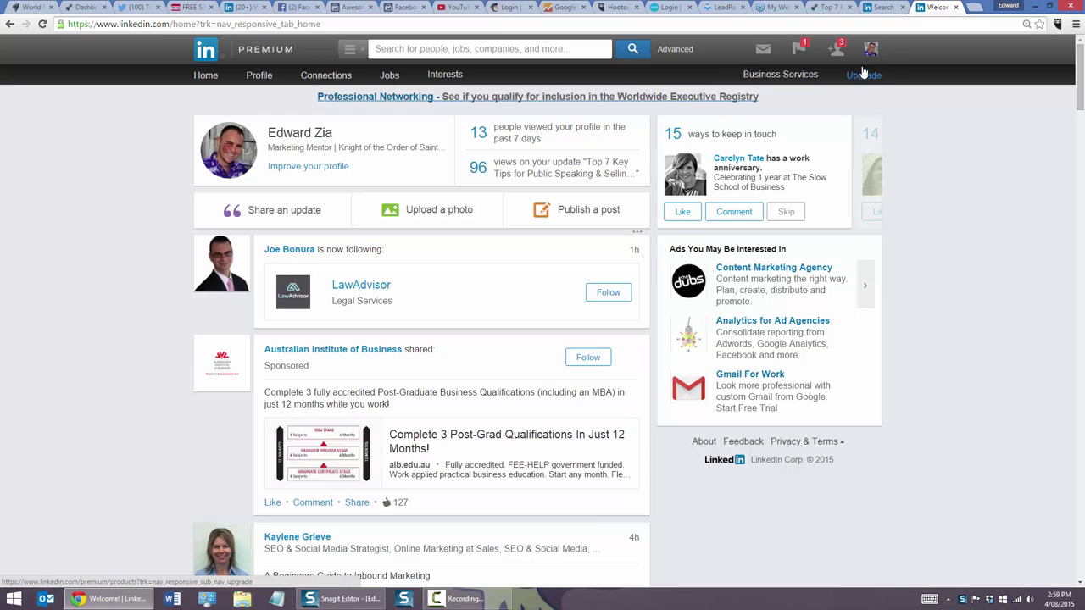
{"action": "mouse_move", "coordinate": [884, 82]}
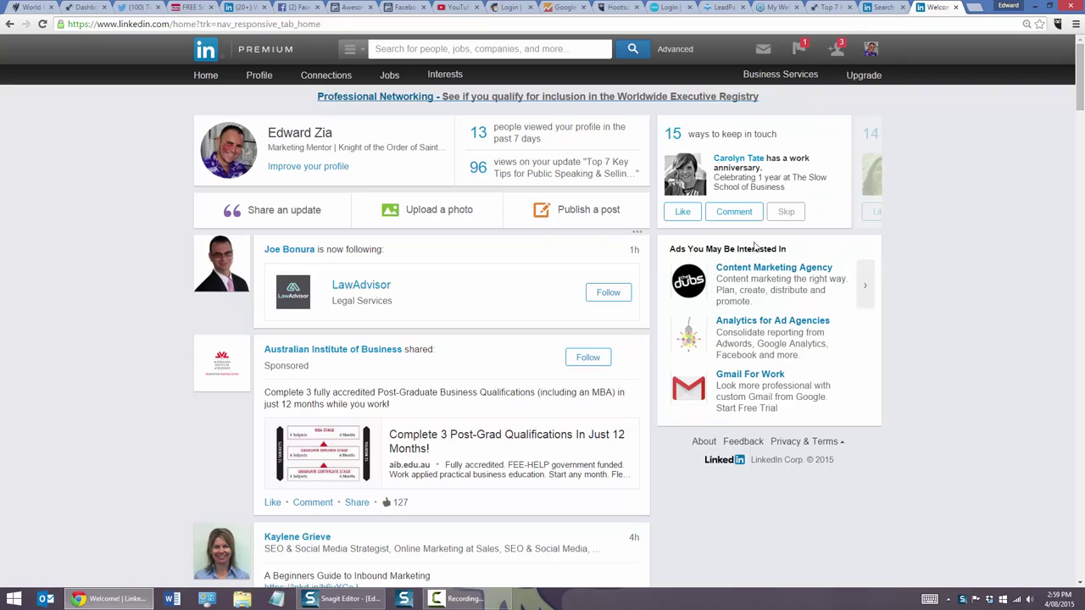
{"action": "key", "text": "ctrl+plus"}
{"action": "key", "text": "ctrl+plus"}
{"action": "key", "text": "ctrl+plus"}
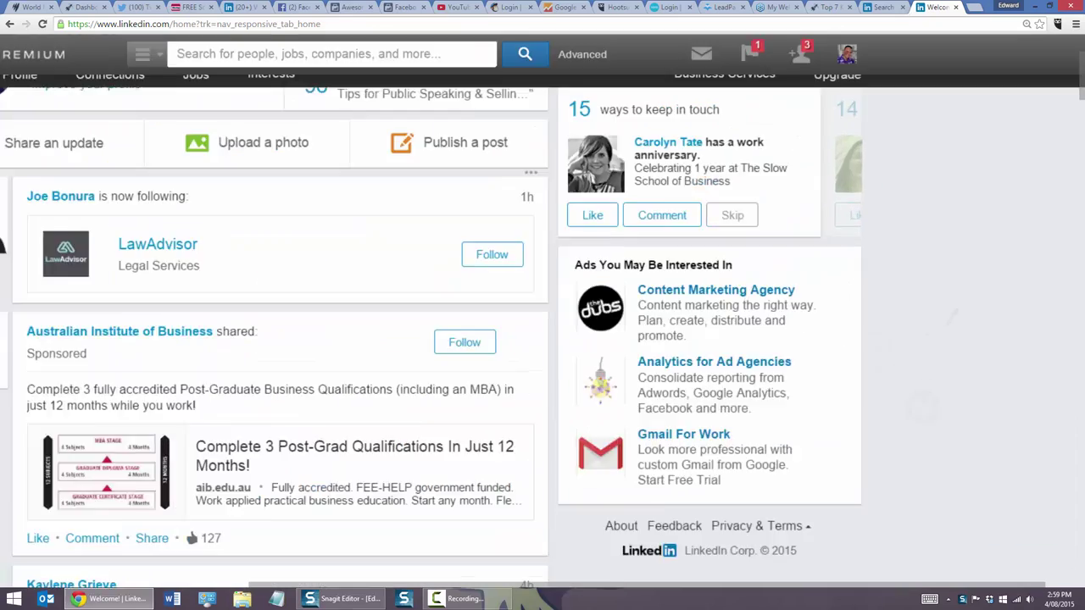
{"action": "key", "text": "ctrl+0"}
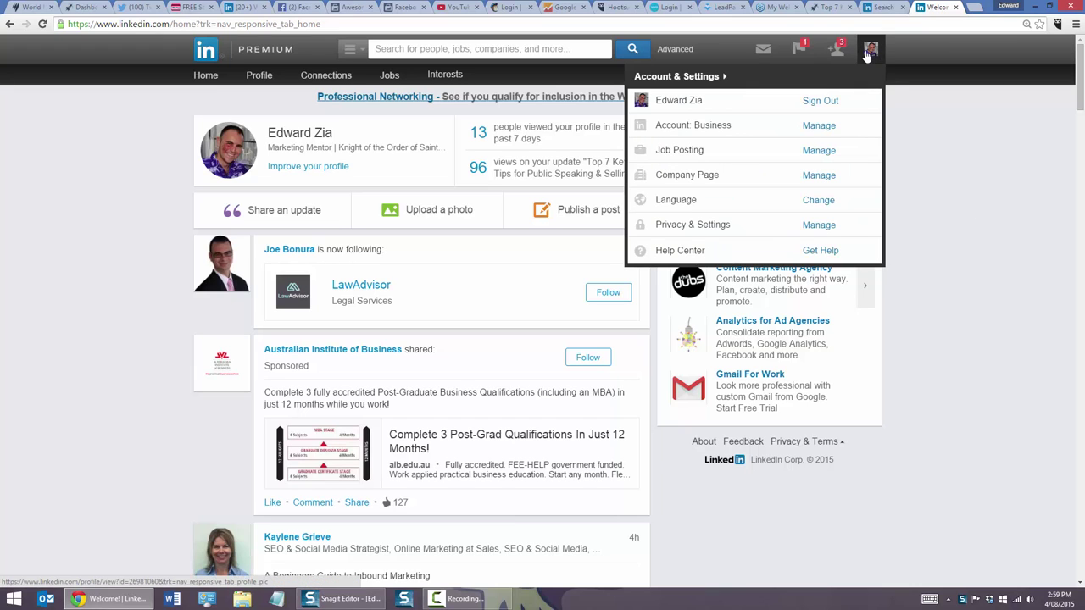
Go to Business Services > Sales Solutions to reach the Sales Navigator plans page.
{"action": "mouse_move", "coordinate": [837, 51]}
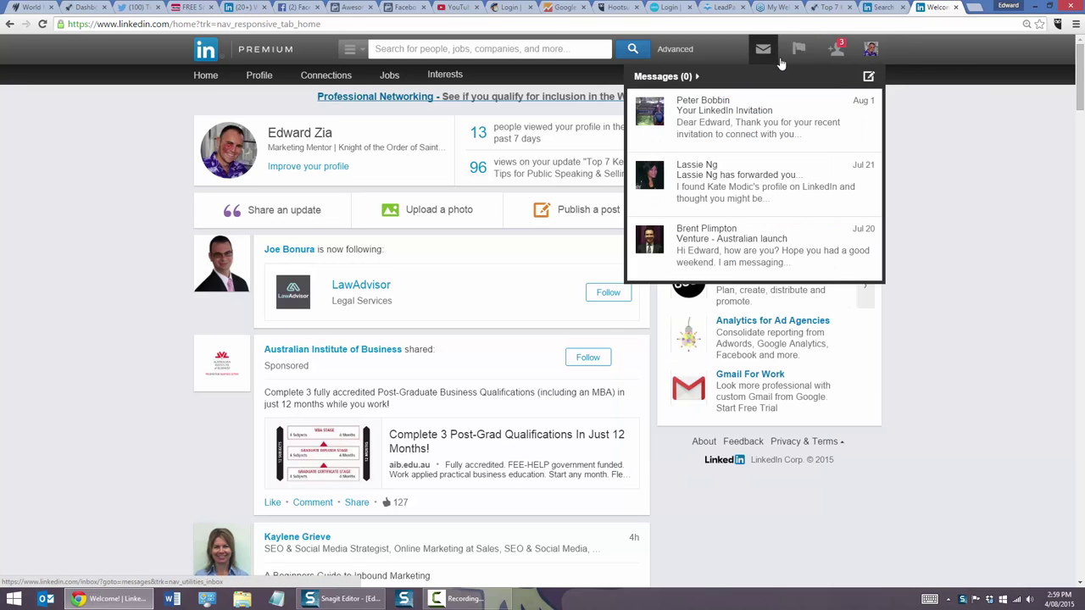
{"action": "mouse_move", "coordinate": [780, 75]}
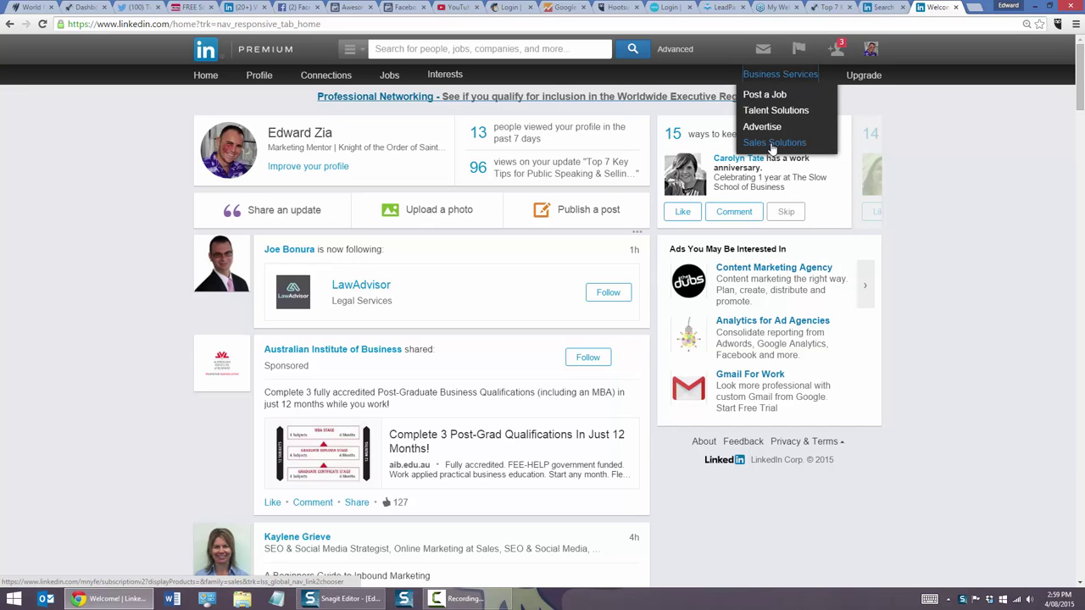
{"action": "left_click", "coordinate": [773, 144]}
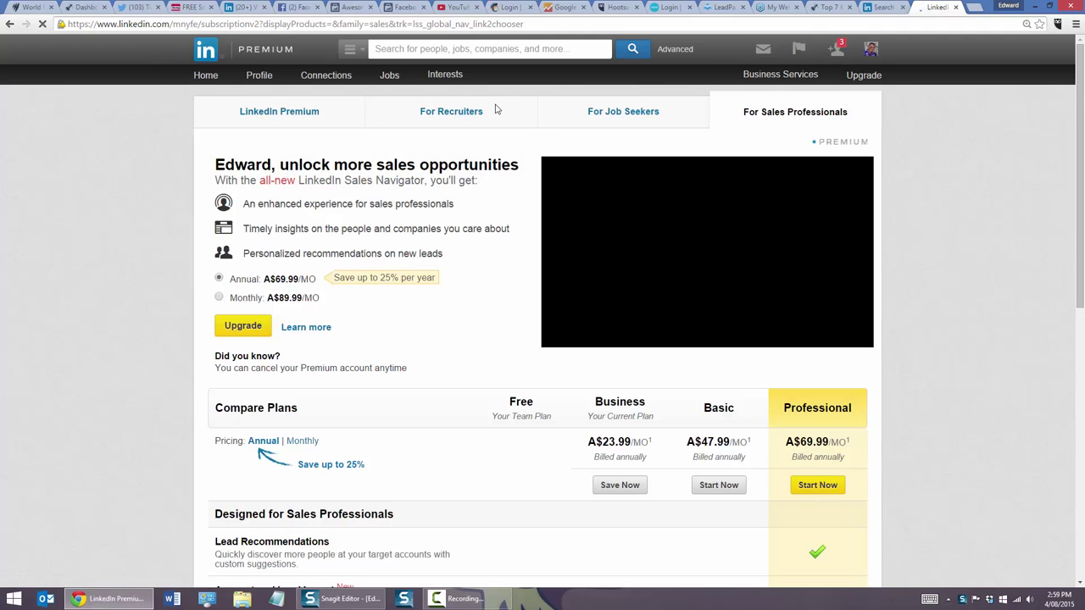
Review the Sales Navigator Compare Plans table (A$23.99–A$69.99 per month), then go back.
{"action": "scroll", "coordinate": [395, 200], "scroll_direction": "down", "scroll_amount": 4}
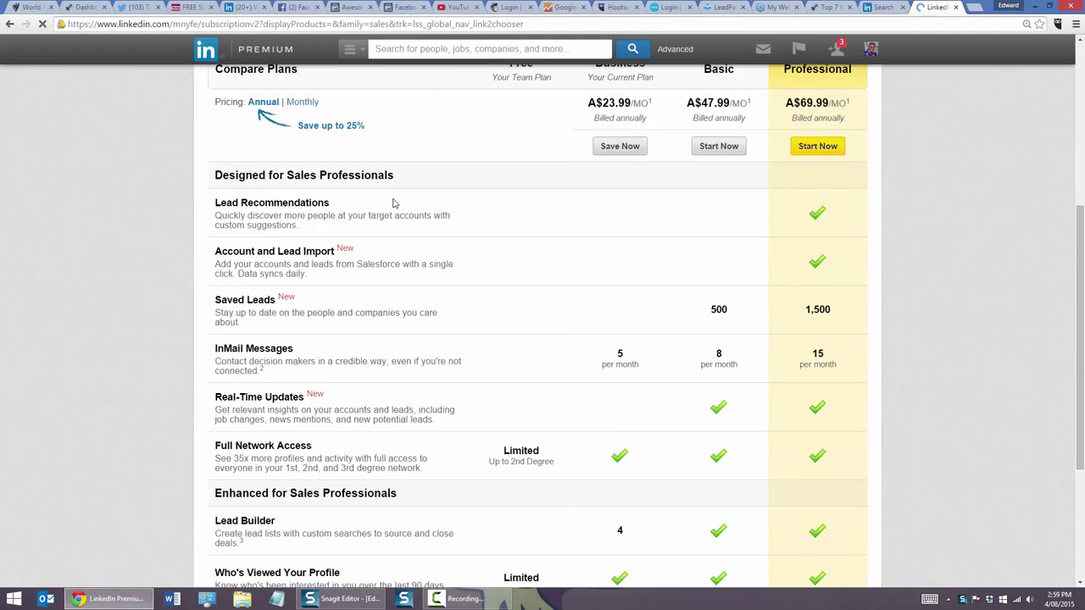
{"action": "scroll", "coordinate": [393, 203], "scroll_direction": "down", "scroll_amount": 2}
{"action": "scroll", "coordinate": [392, 204], "scroll_direction": "up", "scroll_amount": 3}
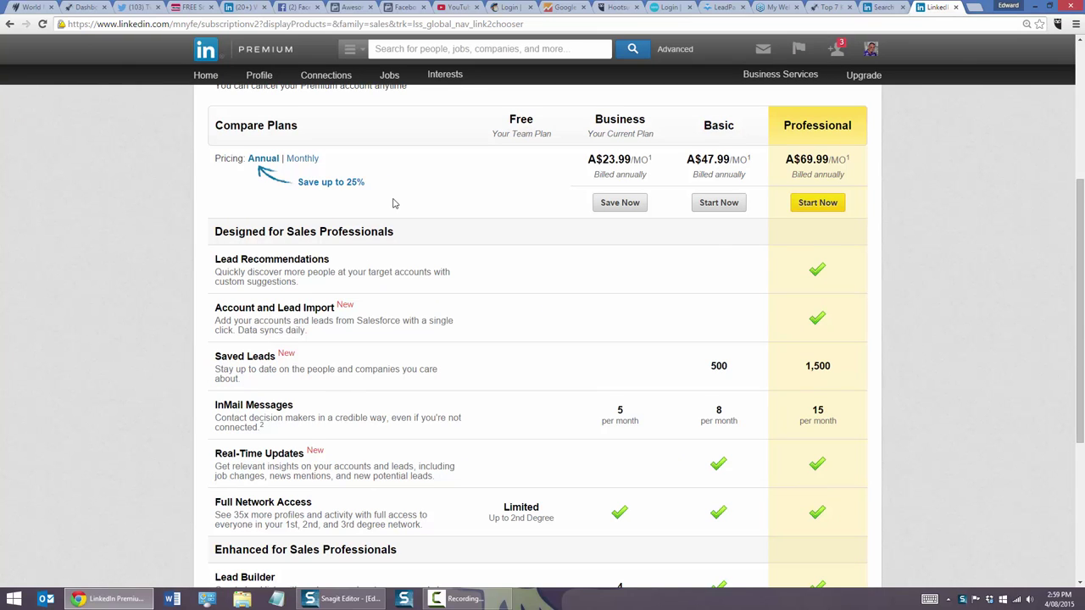
{"action": "scroll", "coordinate": [393, 206], "scroll_direction": "up", "scroll_amount": 3}
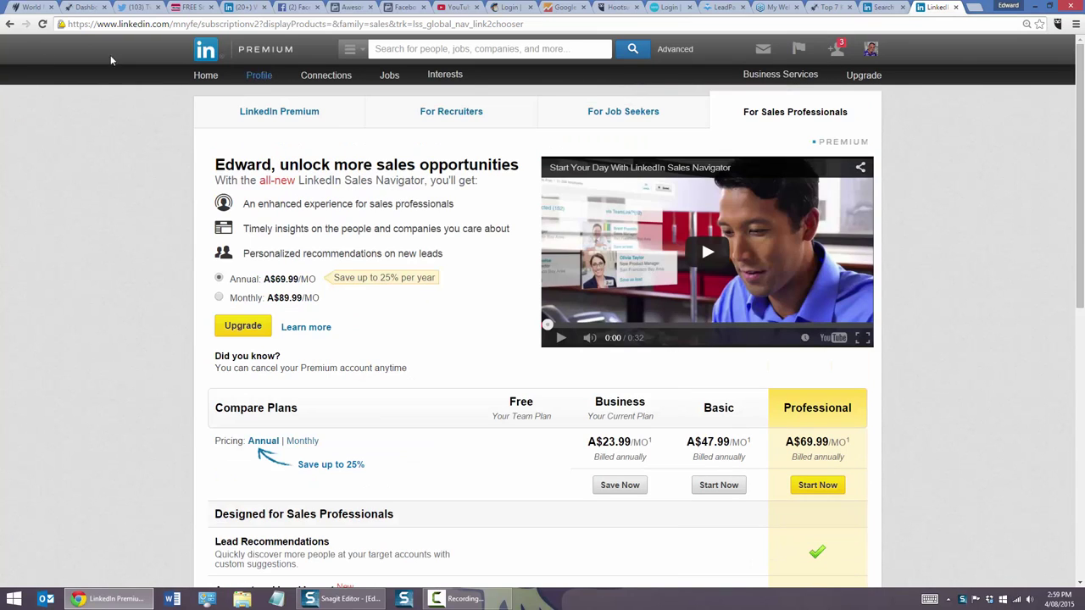
{"action": "left_click", "coordinate": [10, 25]}
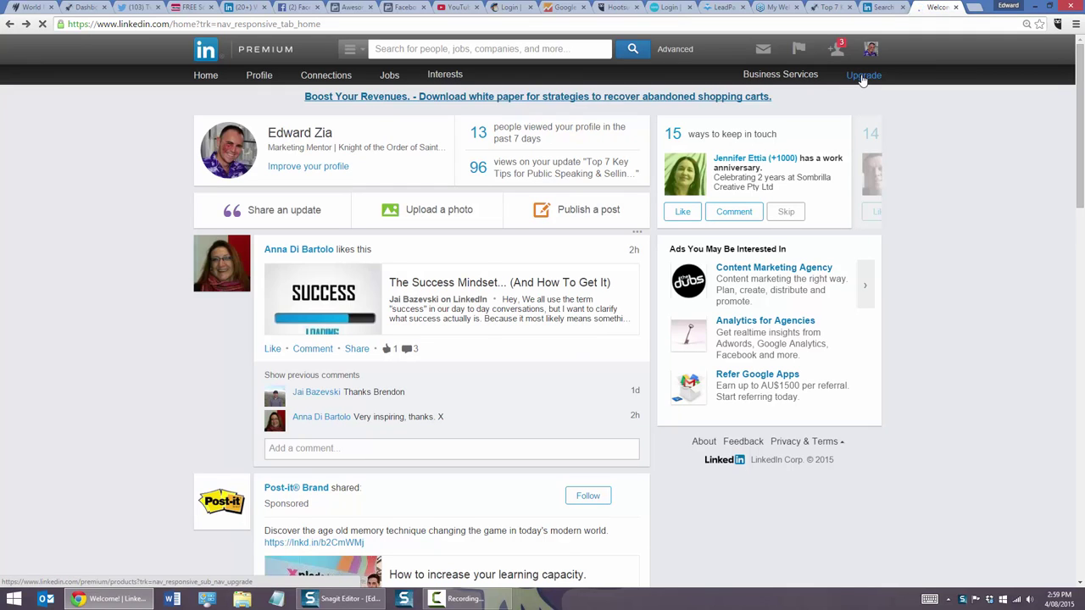
{"action": "mouse_move", "coordinate": [803, 80]}
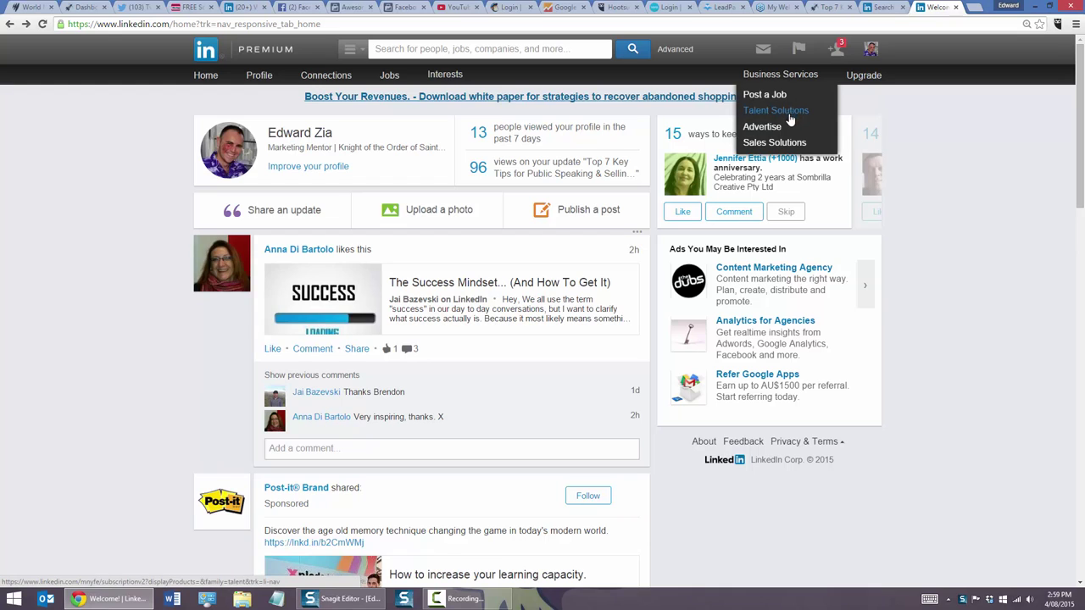
Reach Campaign Manager's create-ad step via Business Services > Advertise, then return to the feed tab.
{"action": "left_click", "coordinate": [763, 127]}
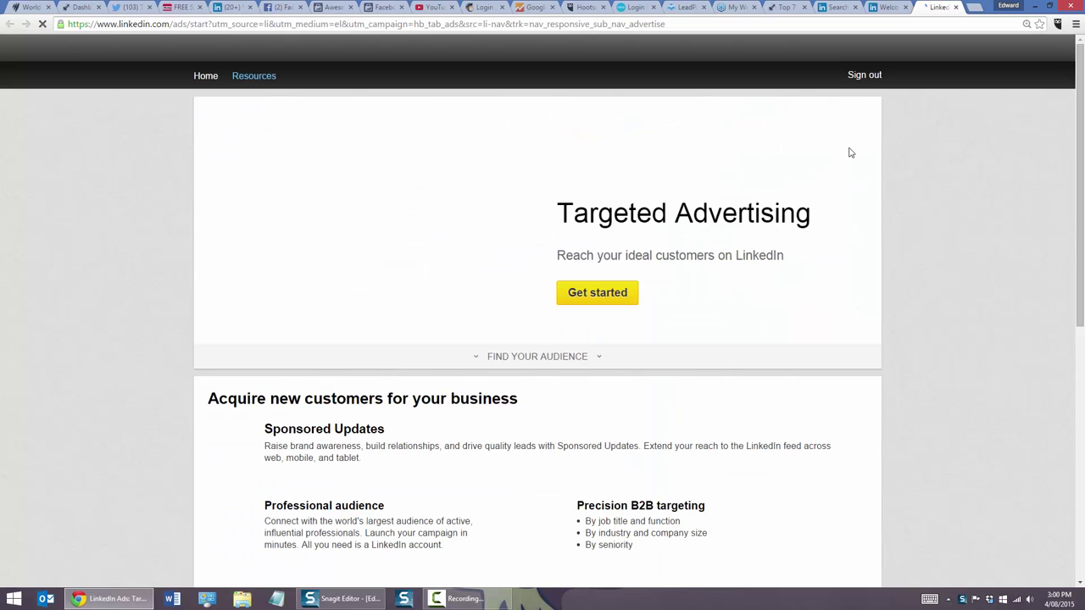
{"action": "scroll", "coordinate": [851, 153], "scroll_direction": "down", "scroll_amount": 6}
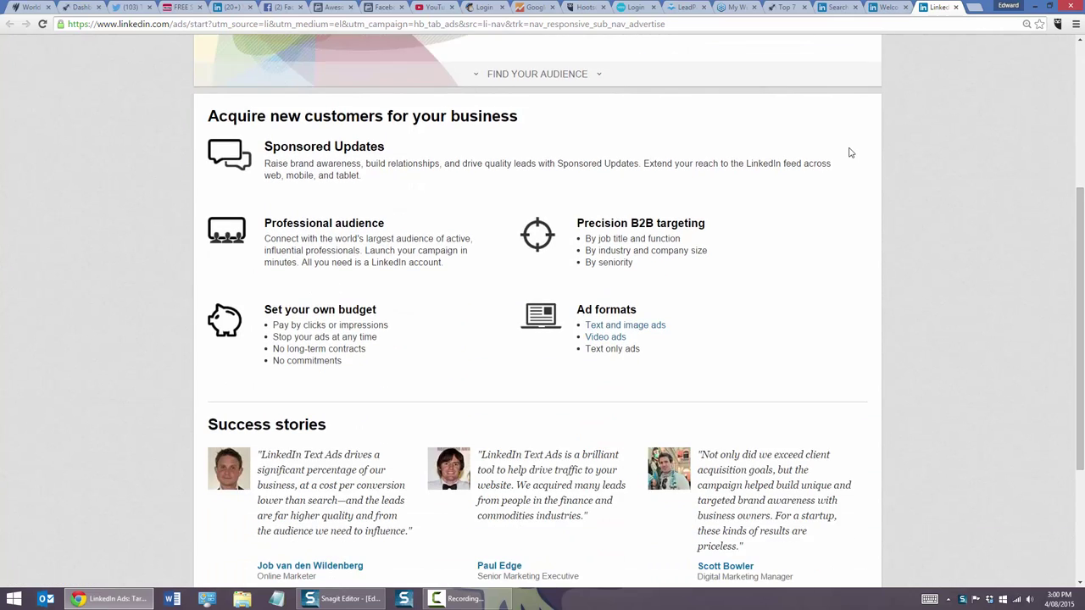
{"action": "scroll", "coordinate": [851, 153], "scroll_direction": "up", "scroll_amount": 6}
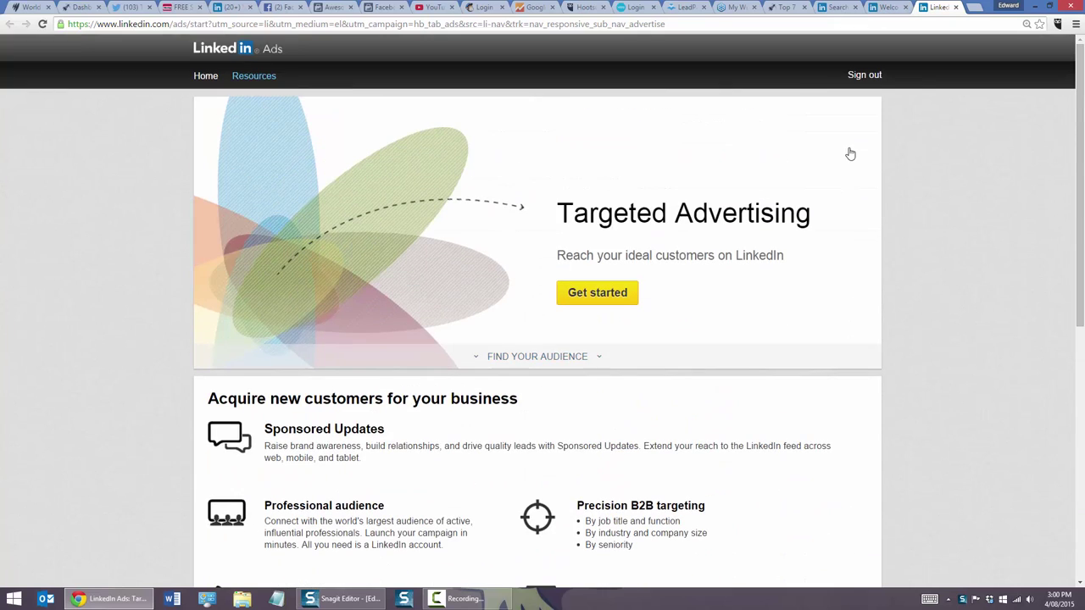
{"action": "left_click", "coordinate": [625, 292]}
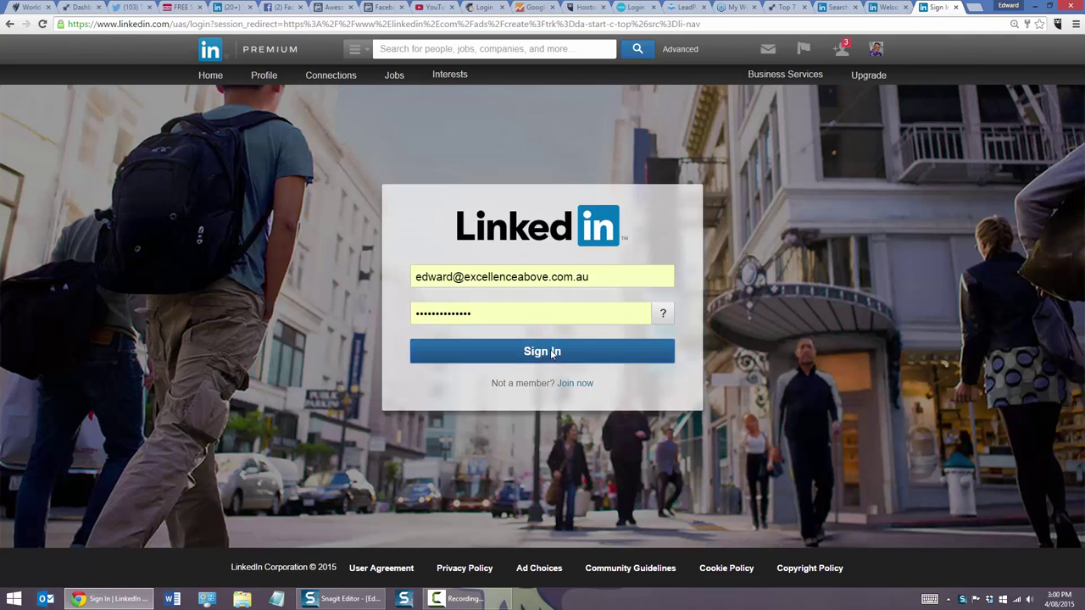
{"action": "left_click", "coordinate": [542, 351]}
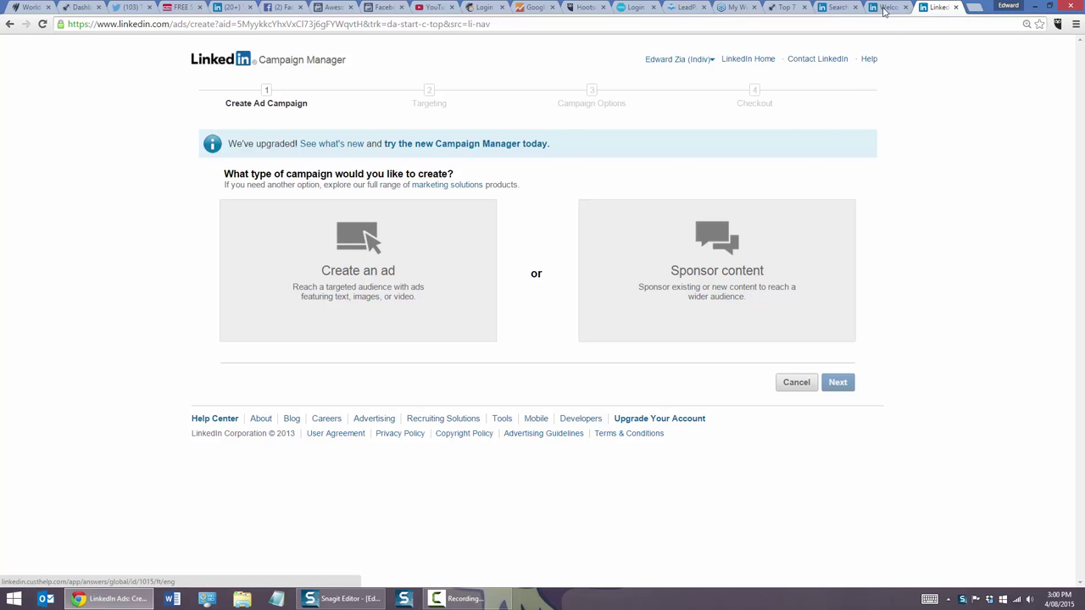
{"action": "key", "text": "ctrl+shift+Tab"}
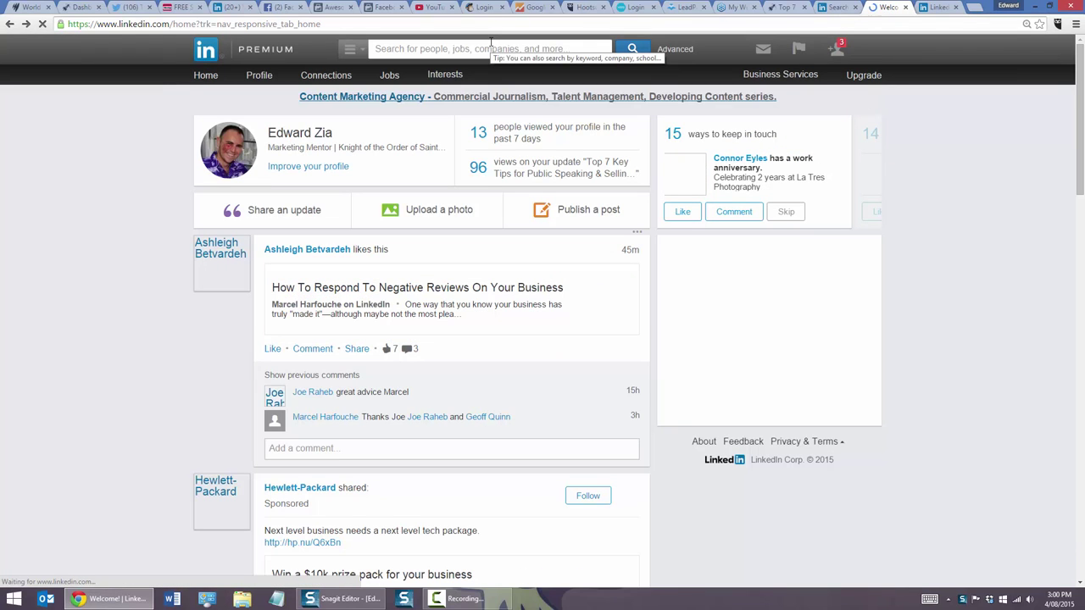
View your own profile page from the feed, then minimize Chrome to the desktop.
{"action": "scroll", "coordinate": [848, 322], "scroll_direction": "down", "scroll_amount": 6}
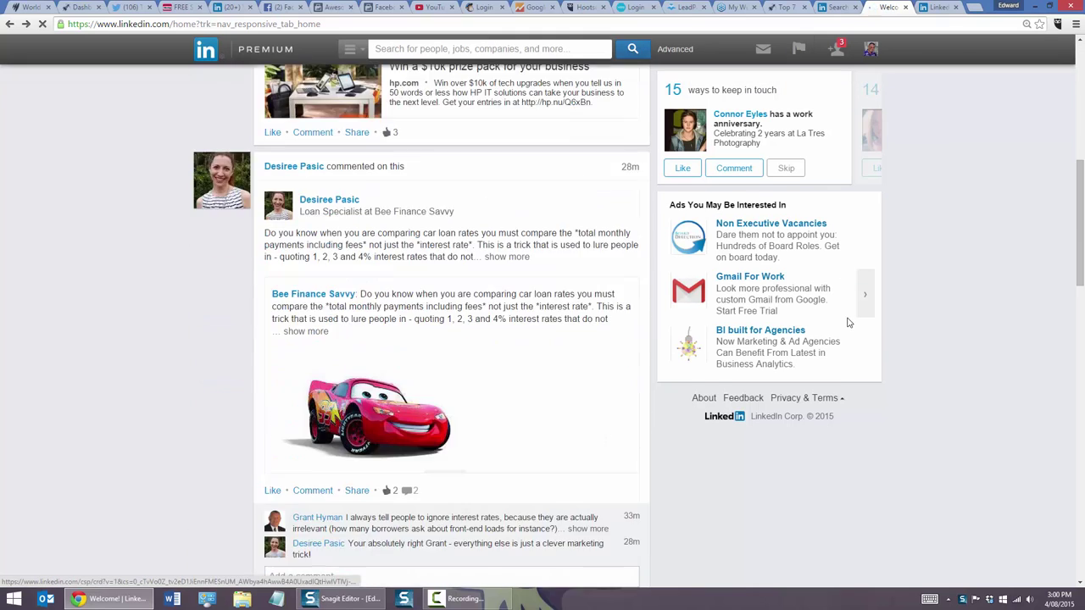
{"action": "scroll", "coordinate": [848, 323], "scroll_direction": "down", "scroll_amount": 10}
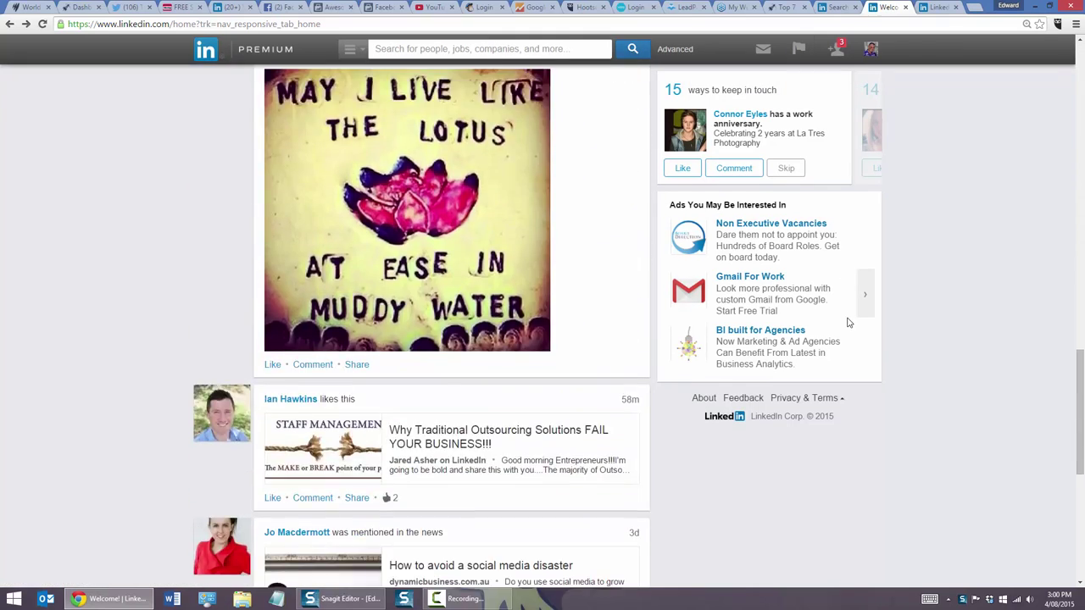
{"action": "scroll", "coordinate": [849, 322], "scroll_direction": "up", "scroll_amount": 15}
{"action": "left_click", "coordinate": [259, 75]}
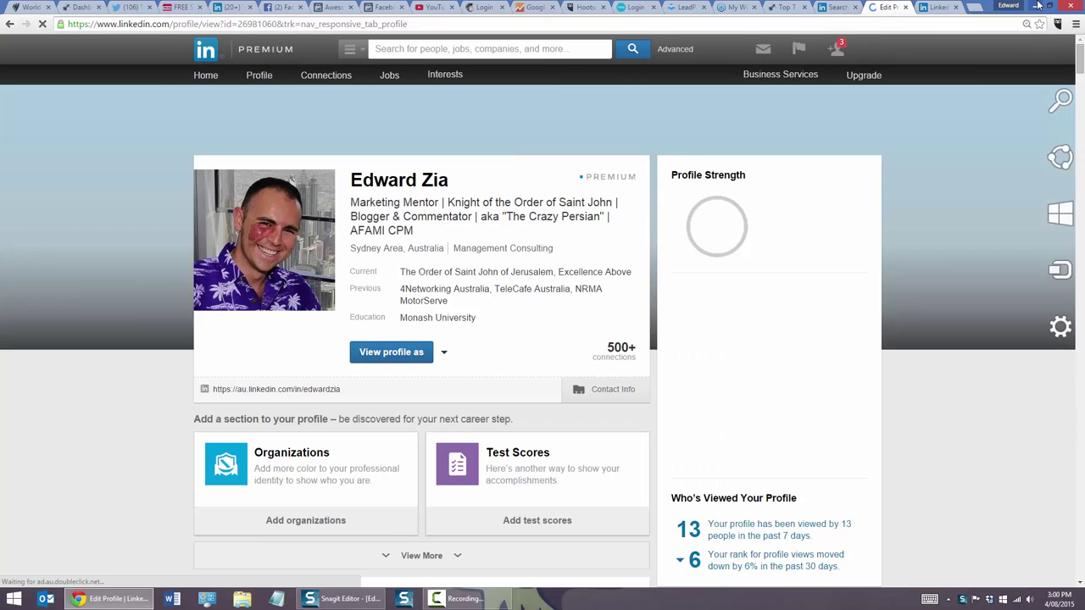
{"action": "left_click", "coordinate": [1039, 6]}
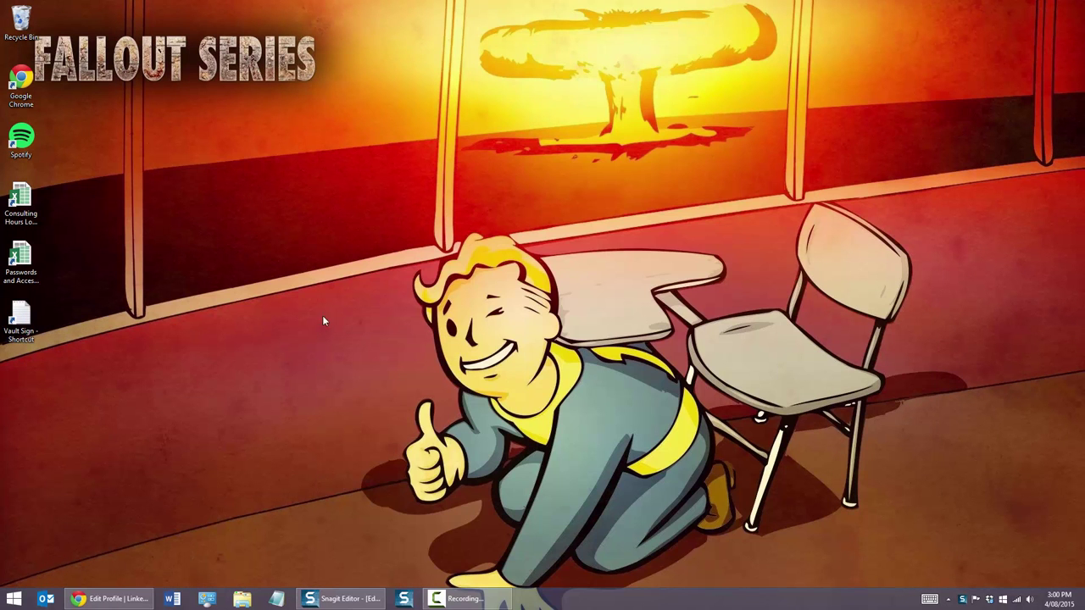